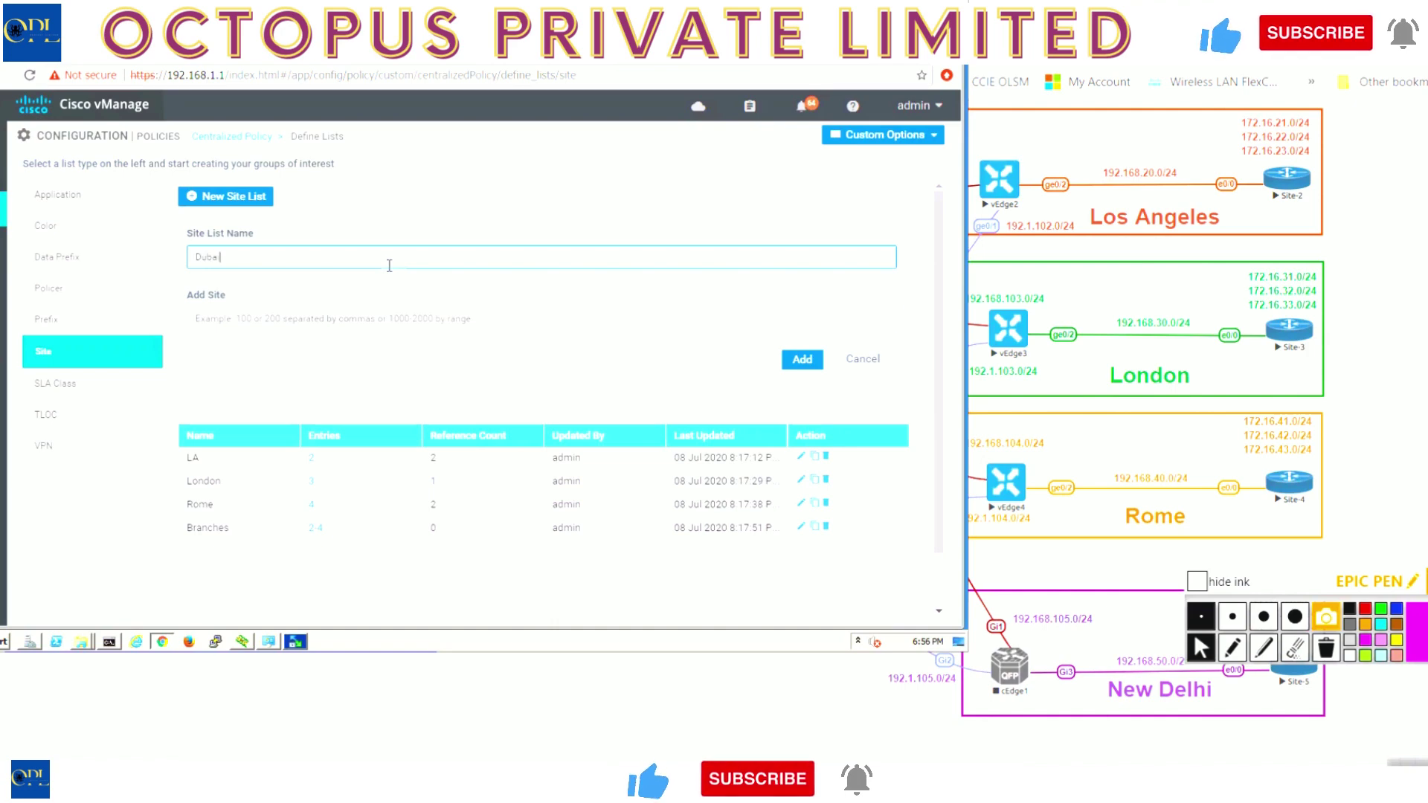
Assign site 1 to the new Dubai site list and add the list.
key(Tab)
text(1)
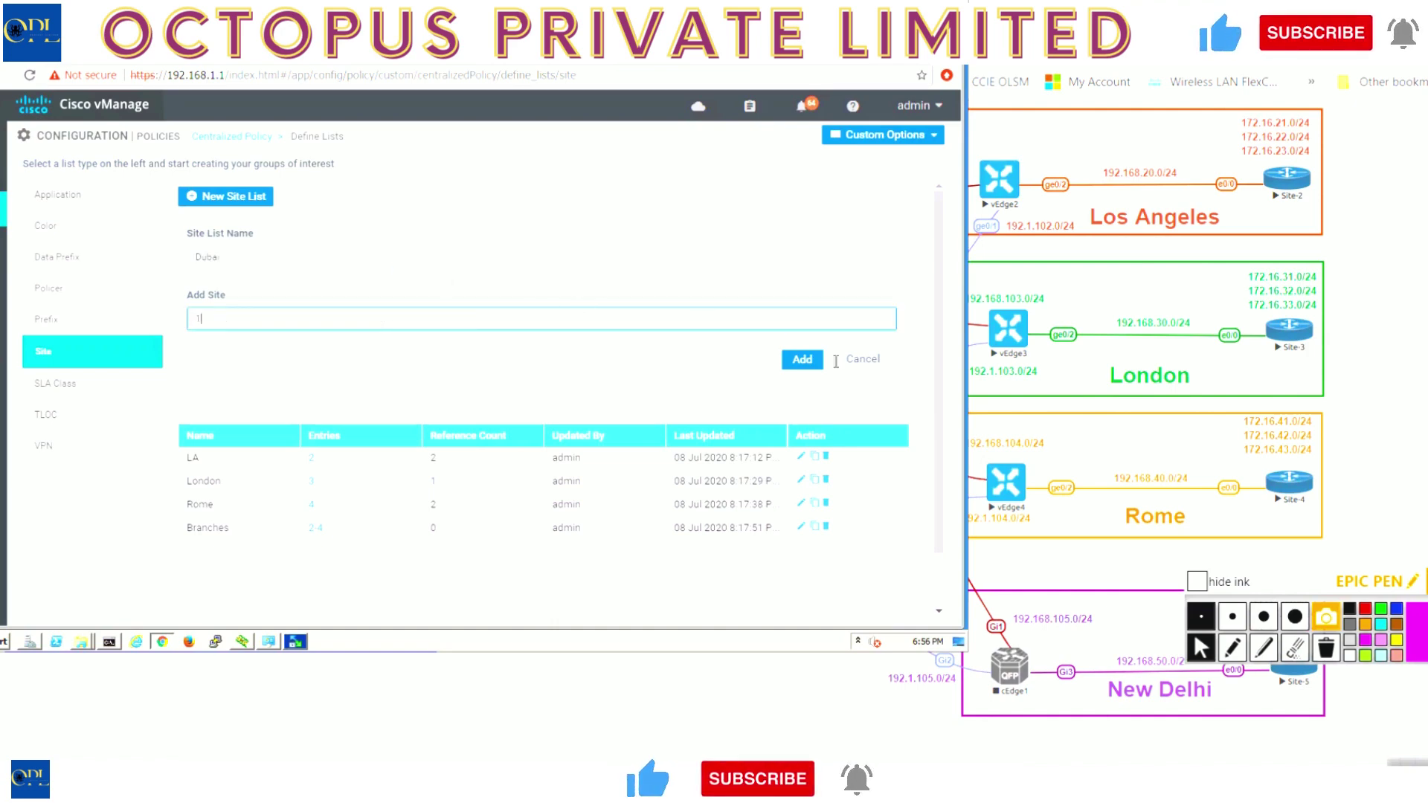
click(809, 363)
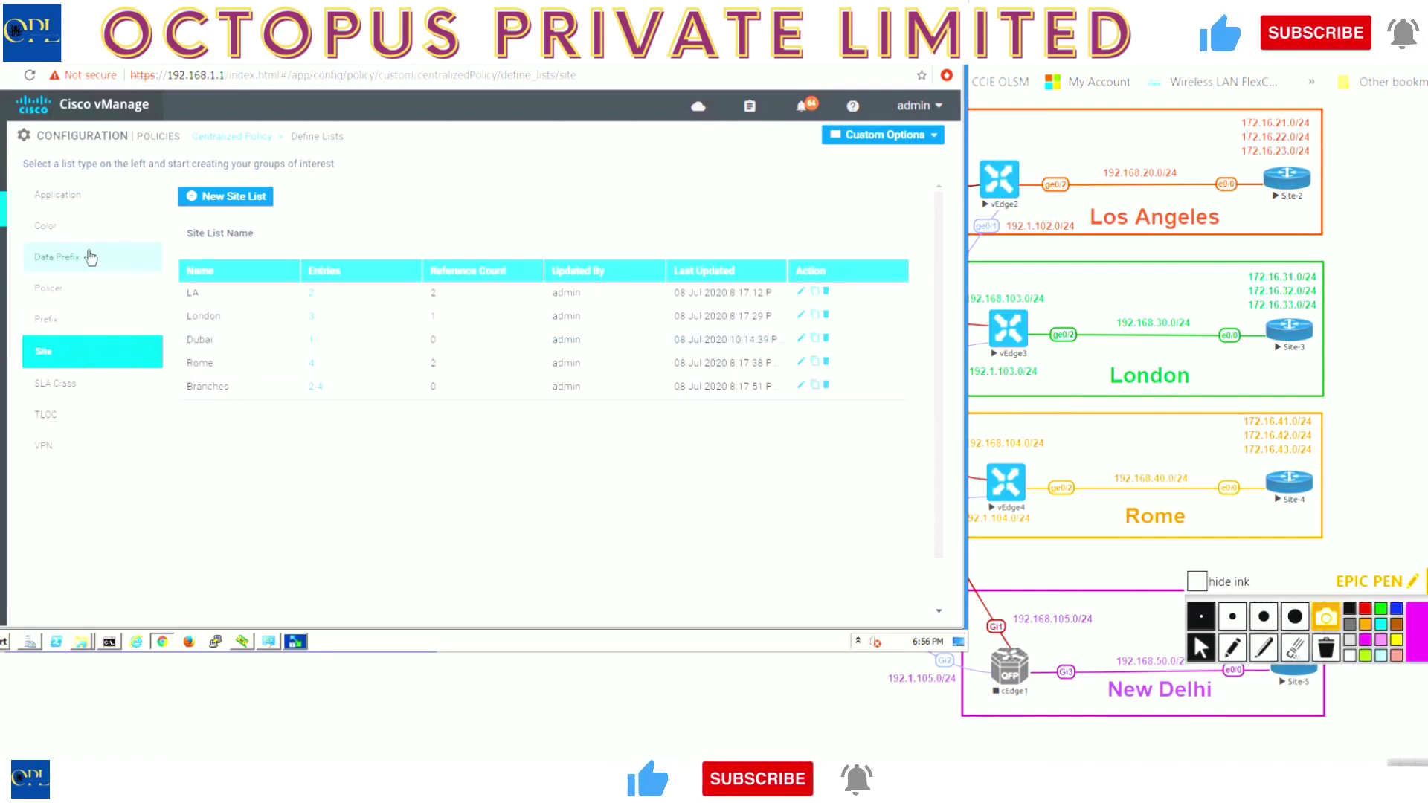
Check the existing prefix lists and the actions available for the MAINCENTRAL centralized policy.
click(49, 328)
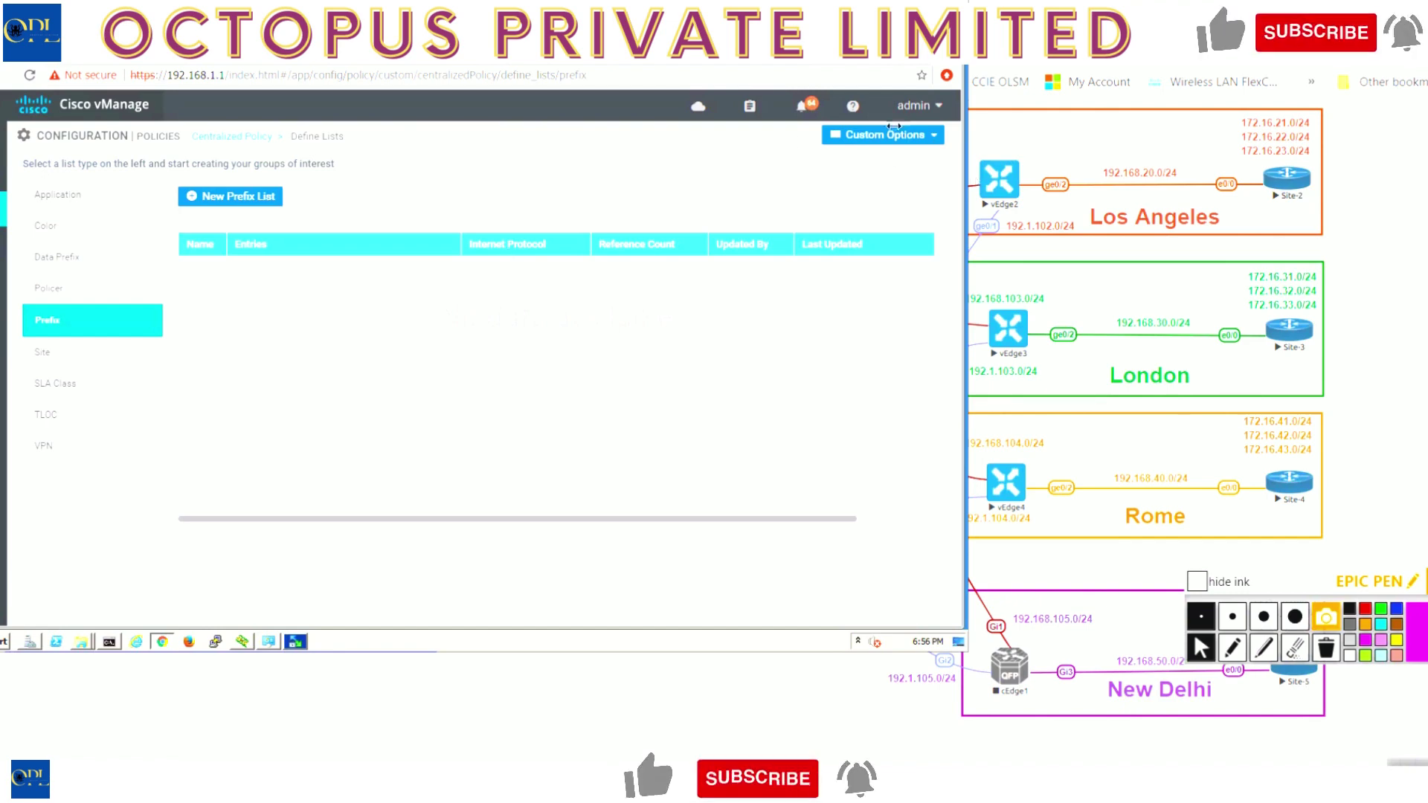
click(230, 139)
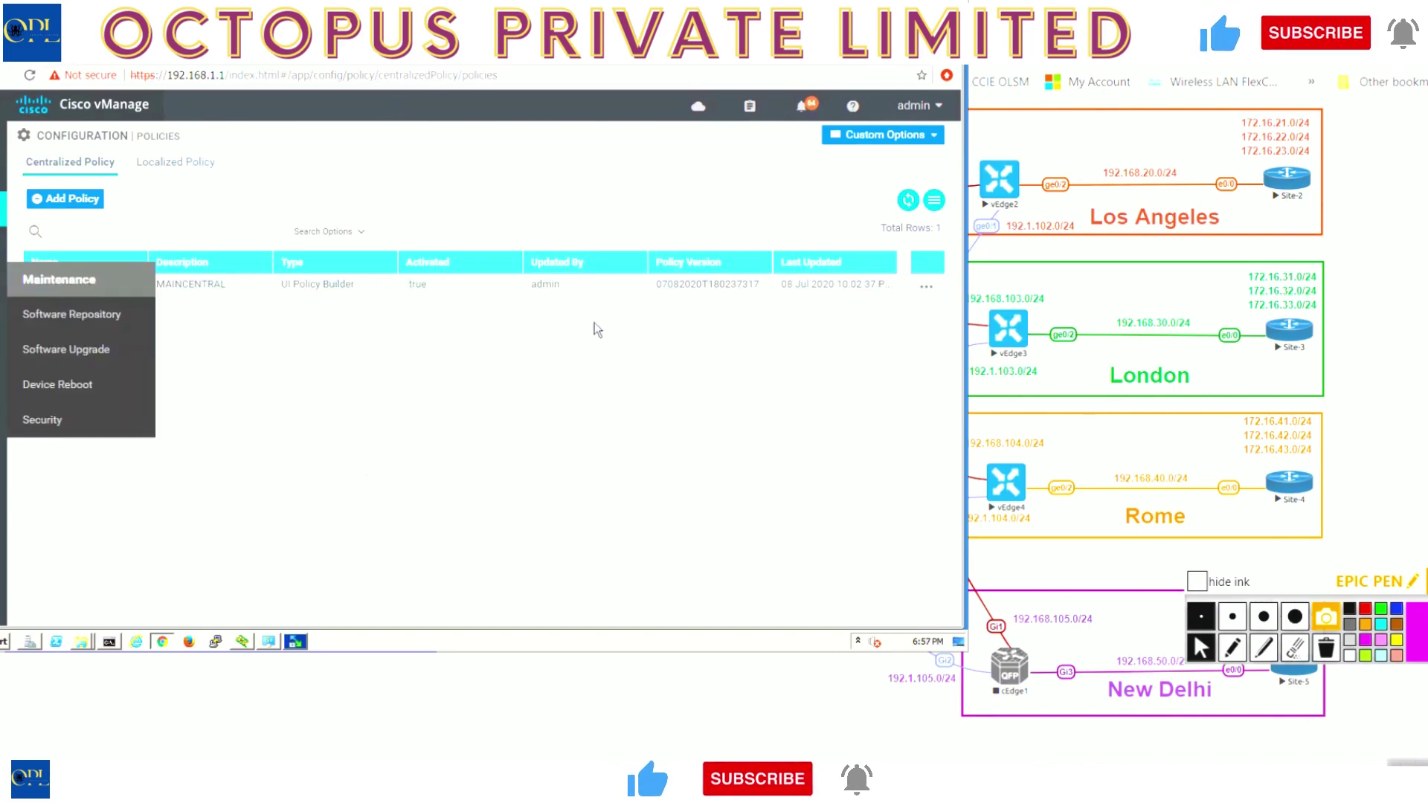
click(927, 288)
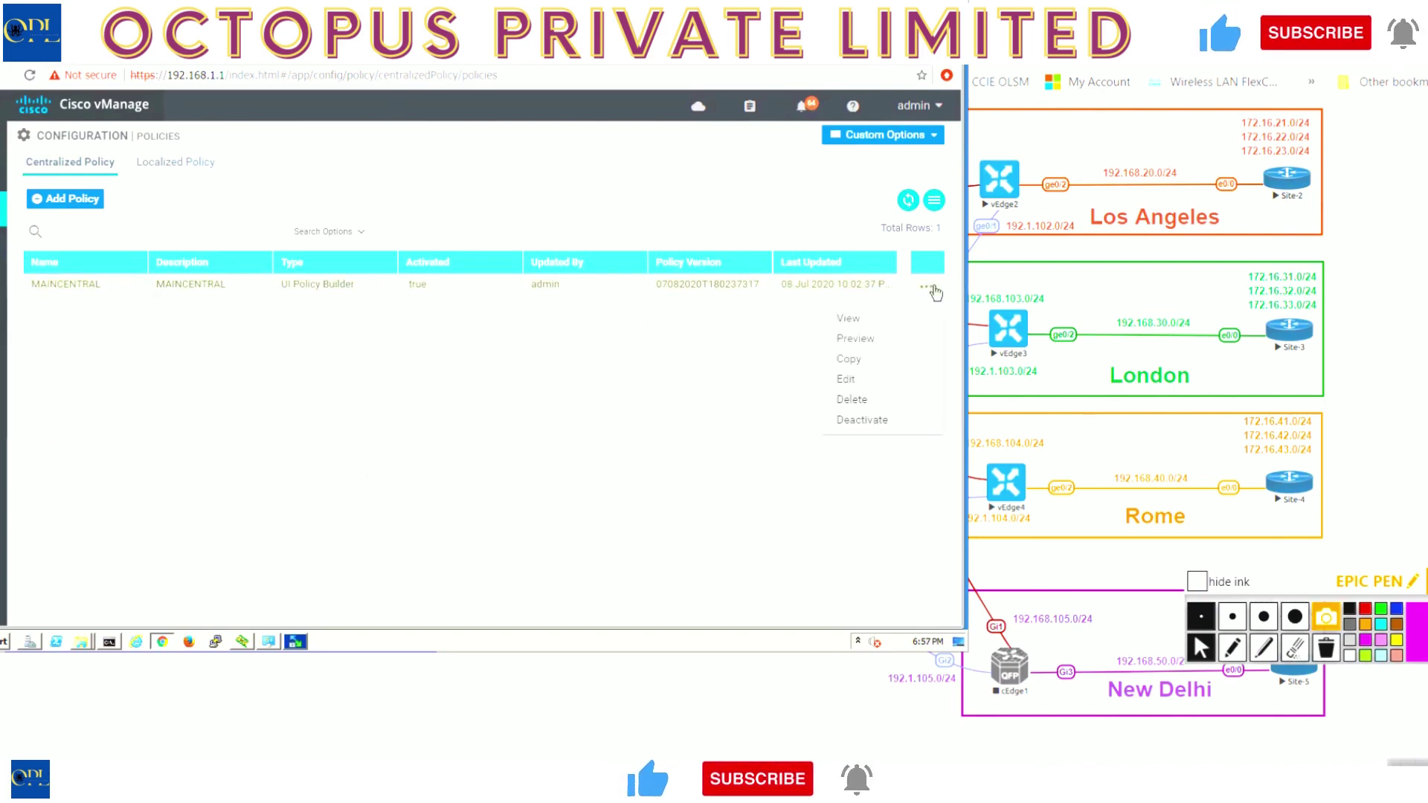
click(578, 372)
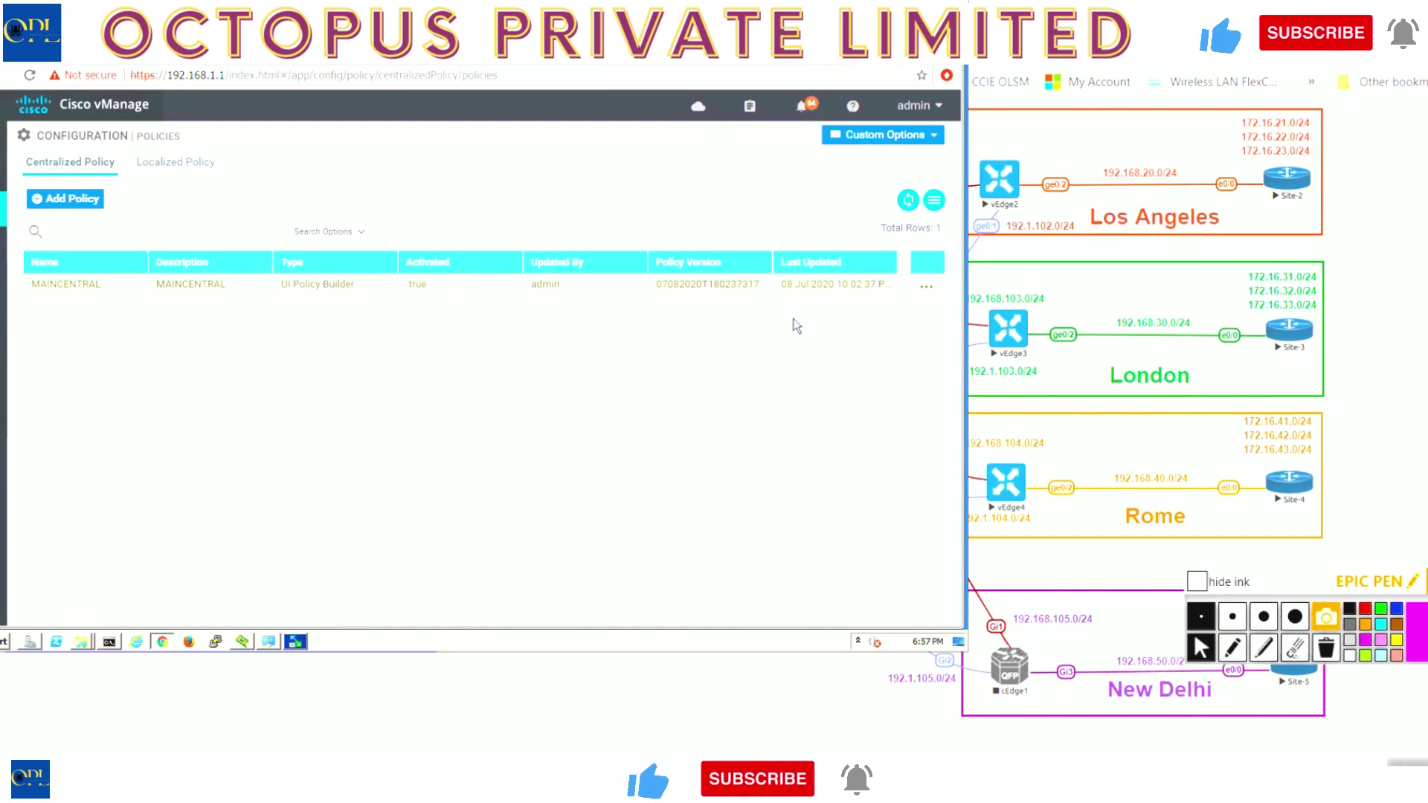
Start a new Custom Control (Route & TLOC) topology for the centralized policy.
click(884, 137)
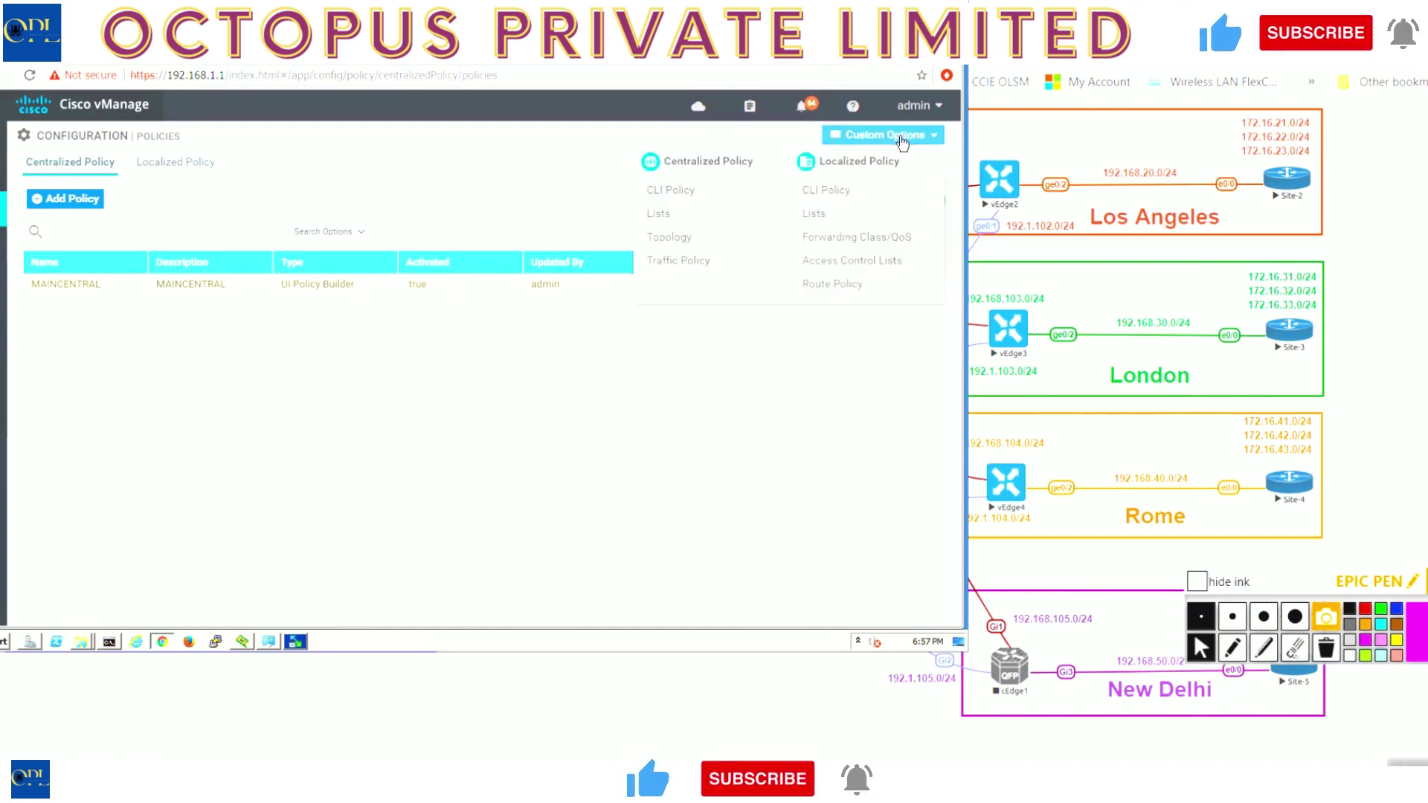
click(672, 240)
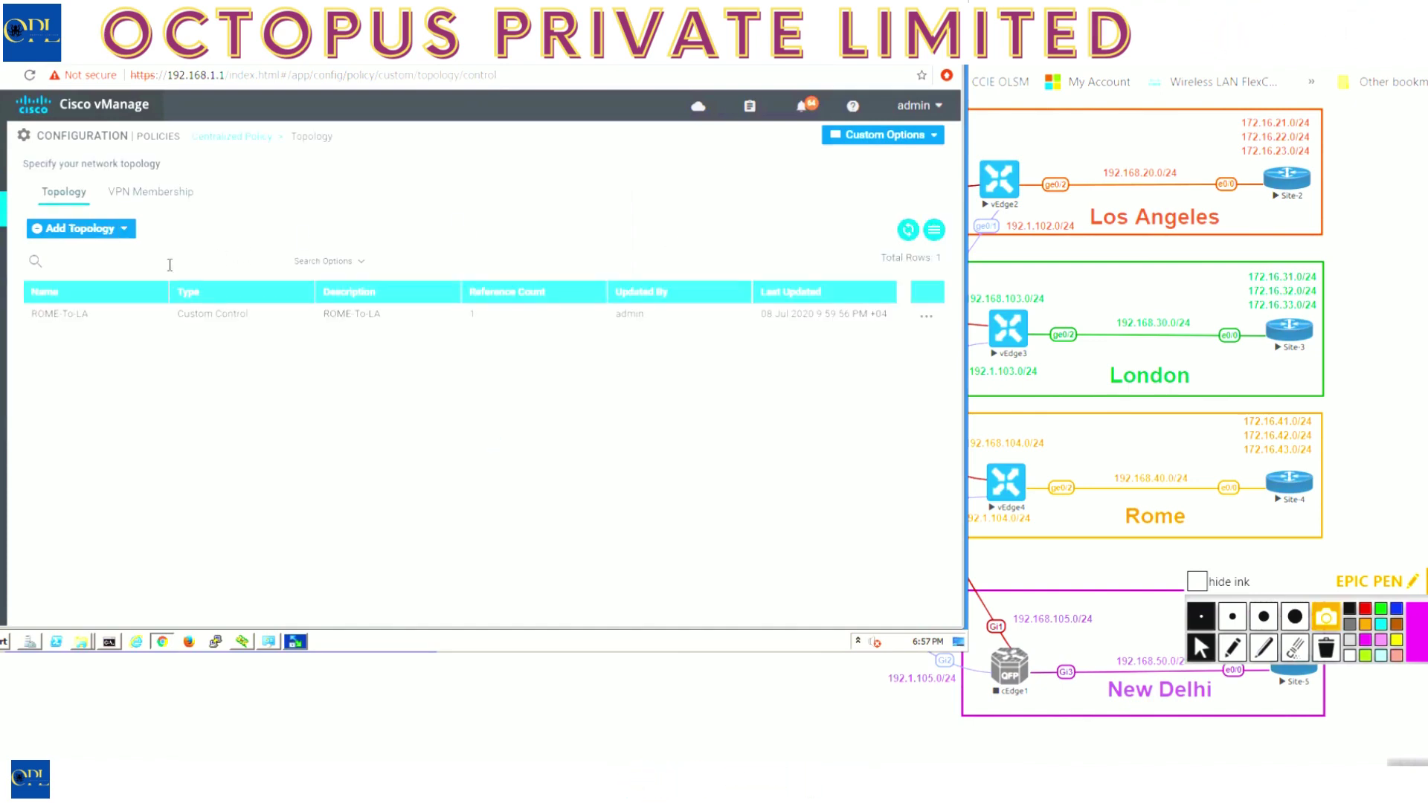
click(125, 229)
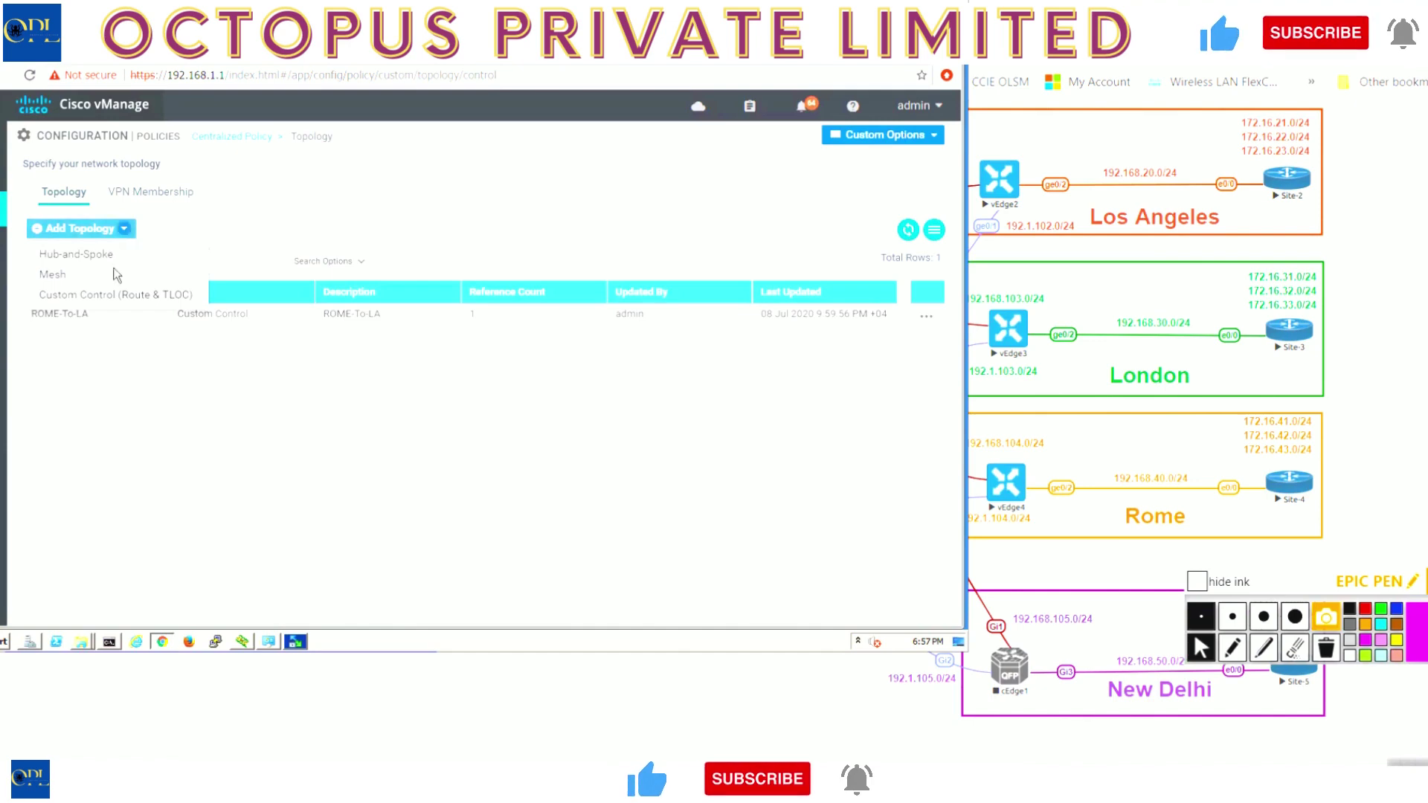
click(147, 295)
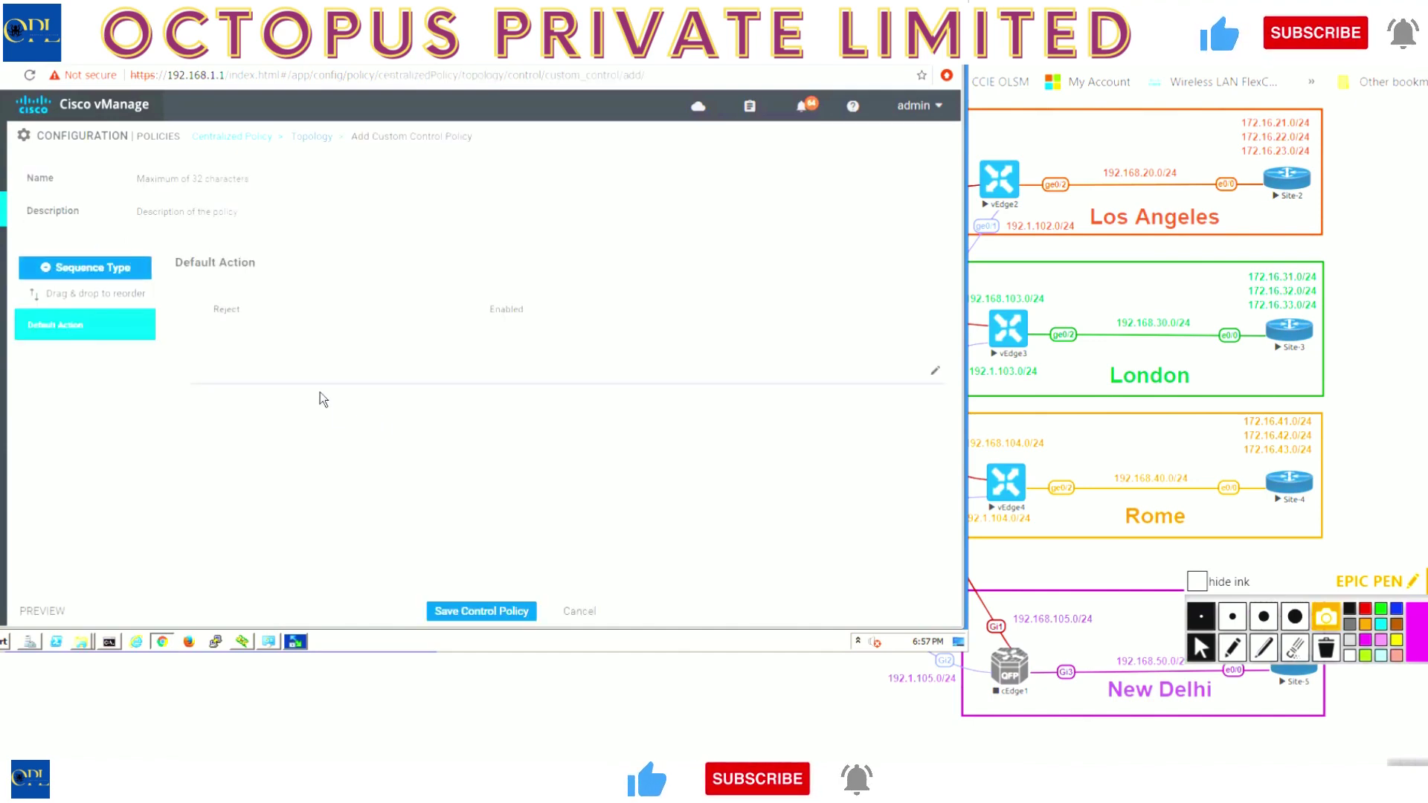
Try to name the custom control policy BLOCK-172.16.234-ROUTES.
click(228, 182)
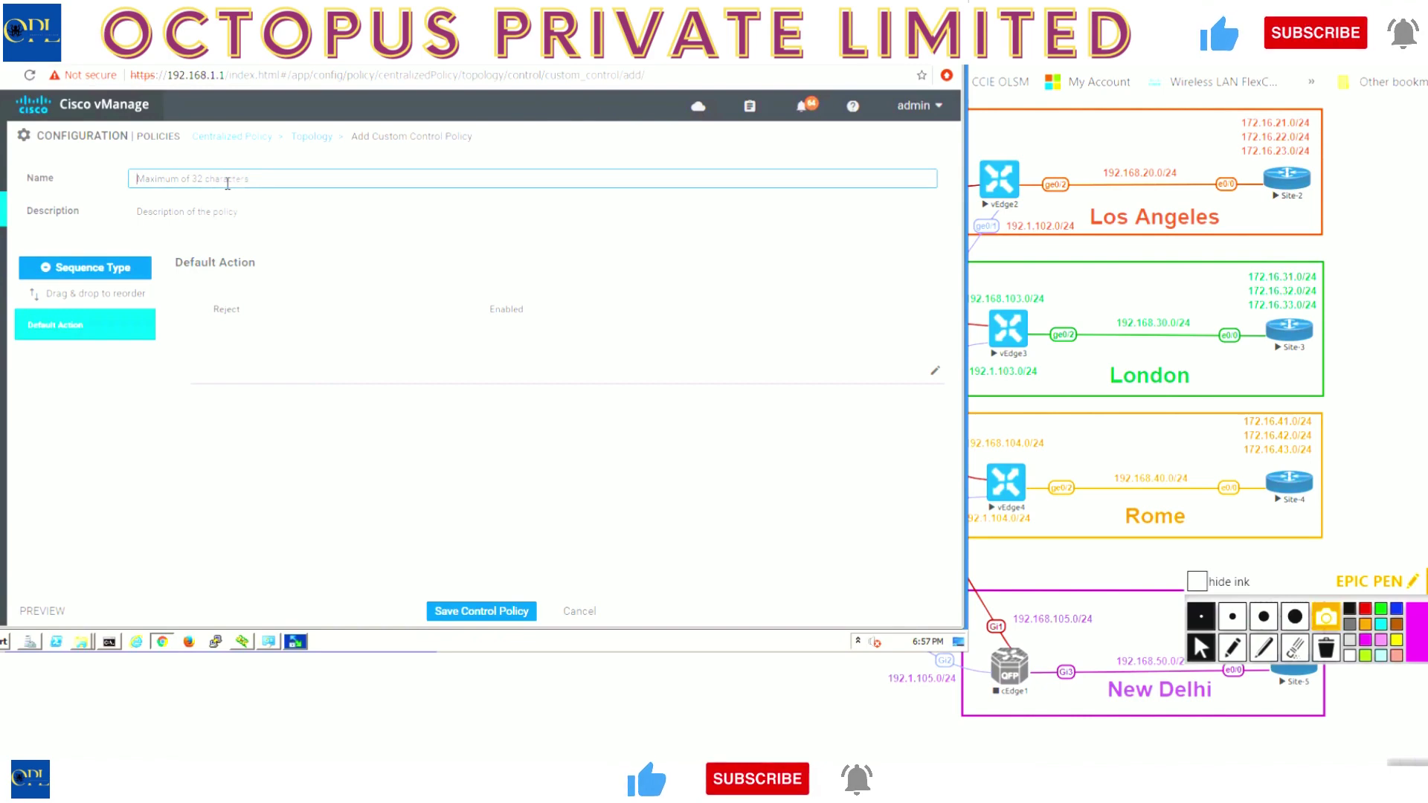
text(BLOCK-1)
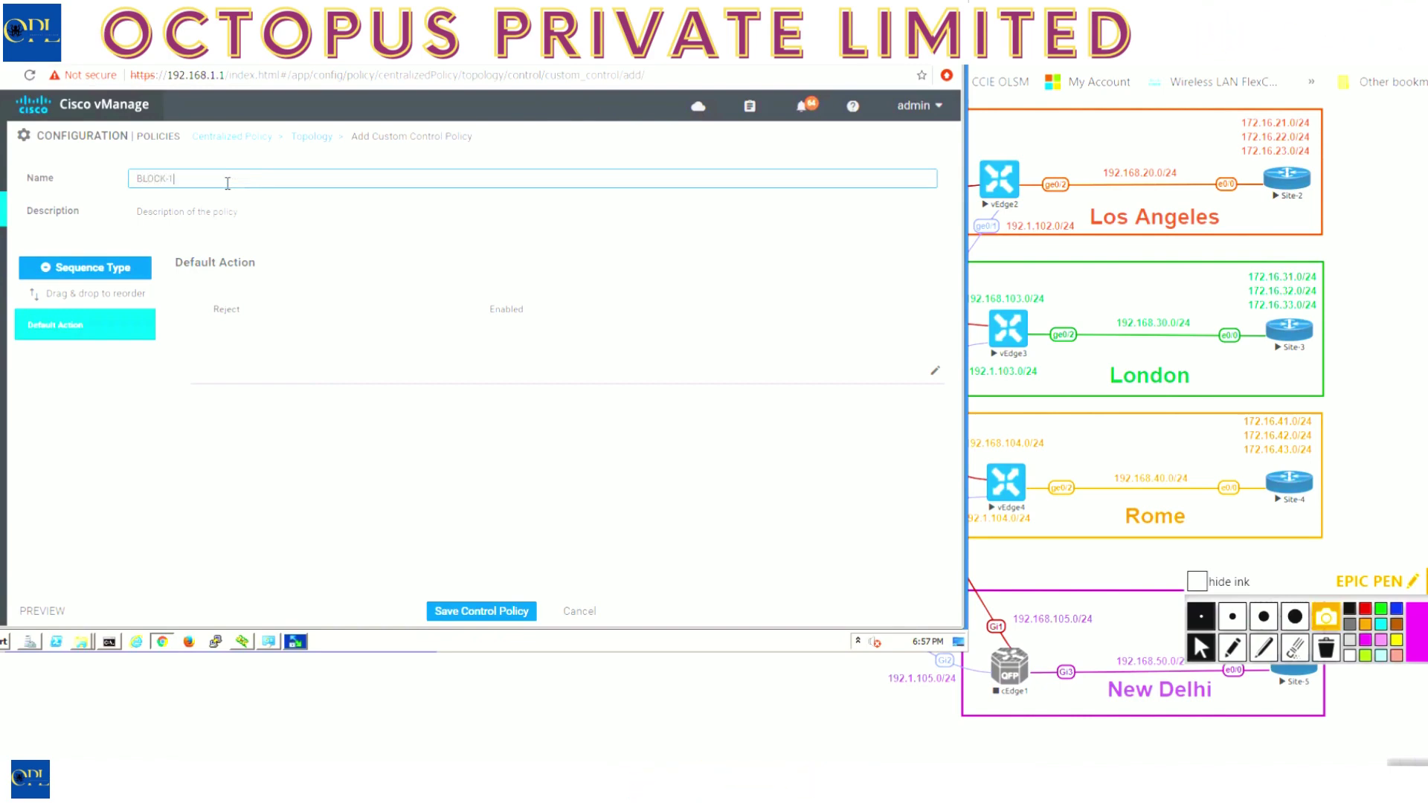
text(72.16.2)
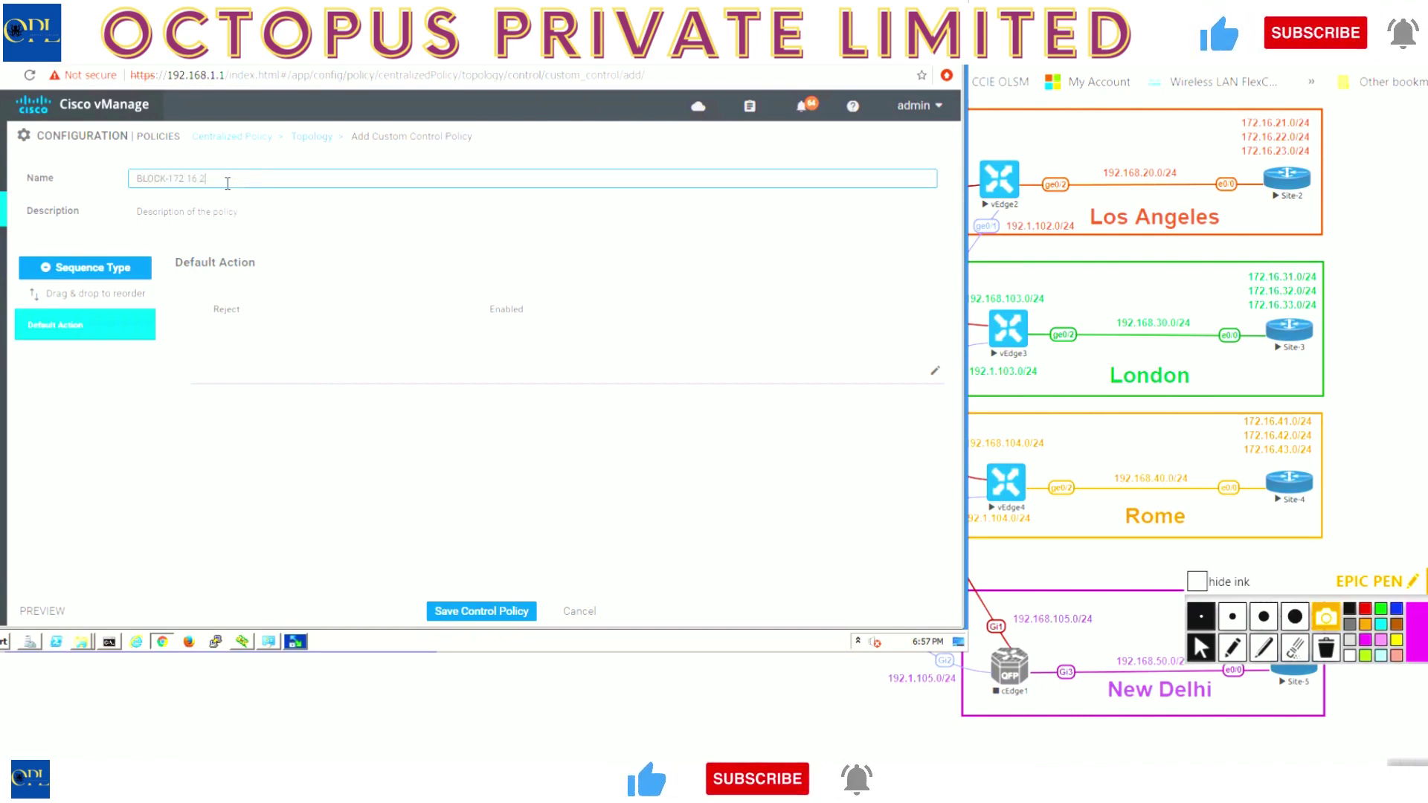
text(34-ROUTES)
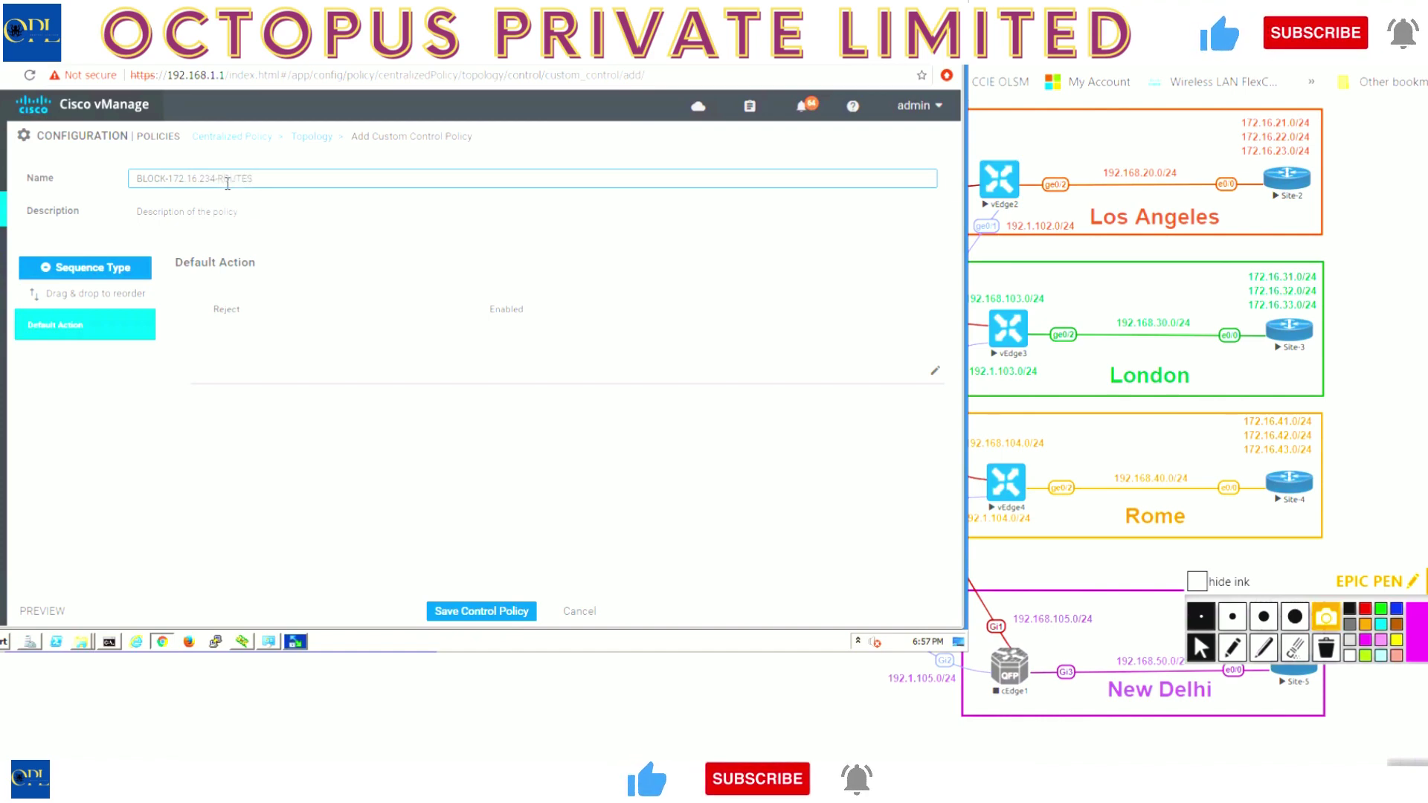
key(ctrl+a)
key(Tab)
text(v)
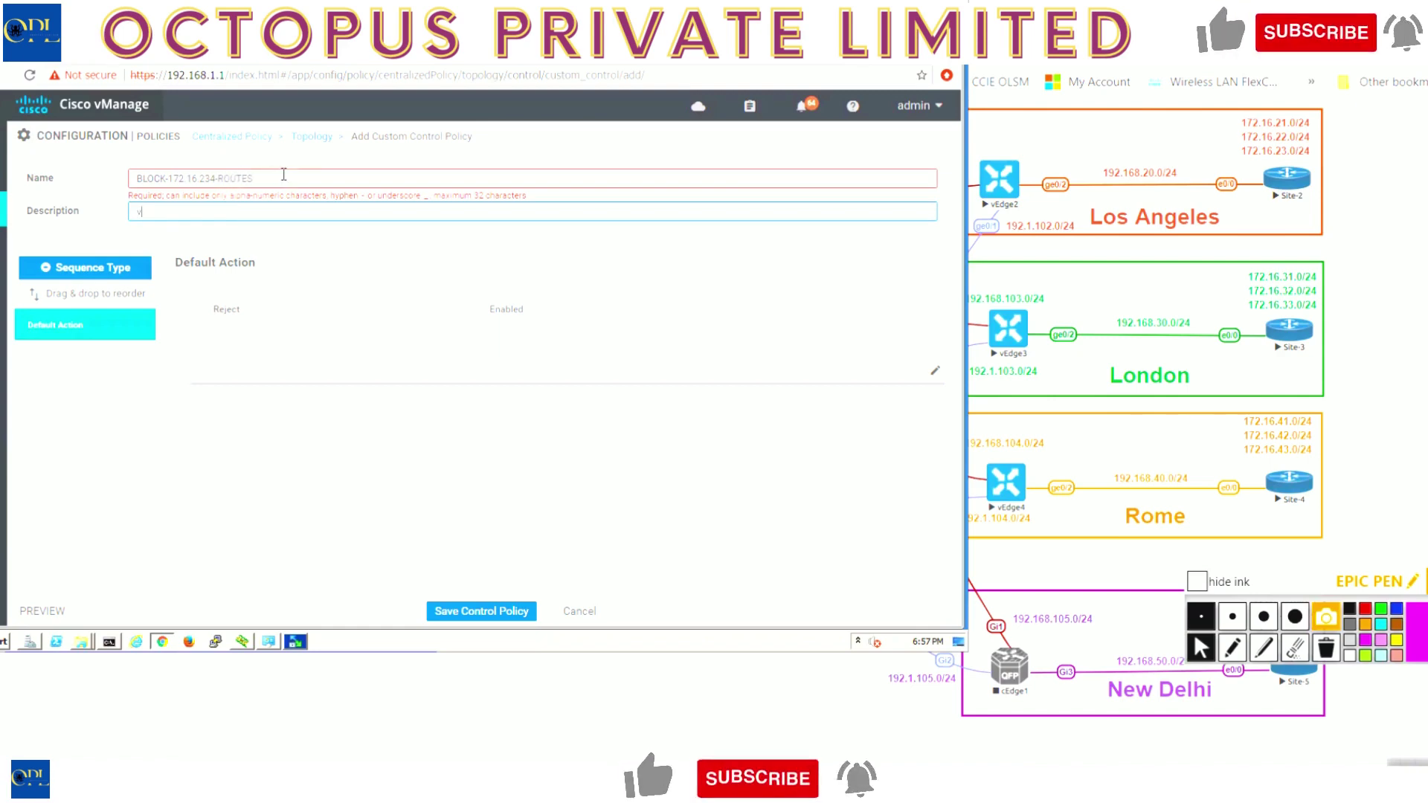
Change the custom control policy's name to BLOCK_234.
click(283, 174)
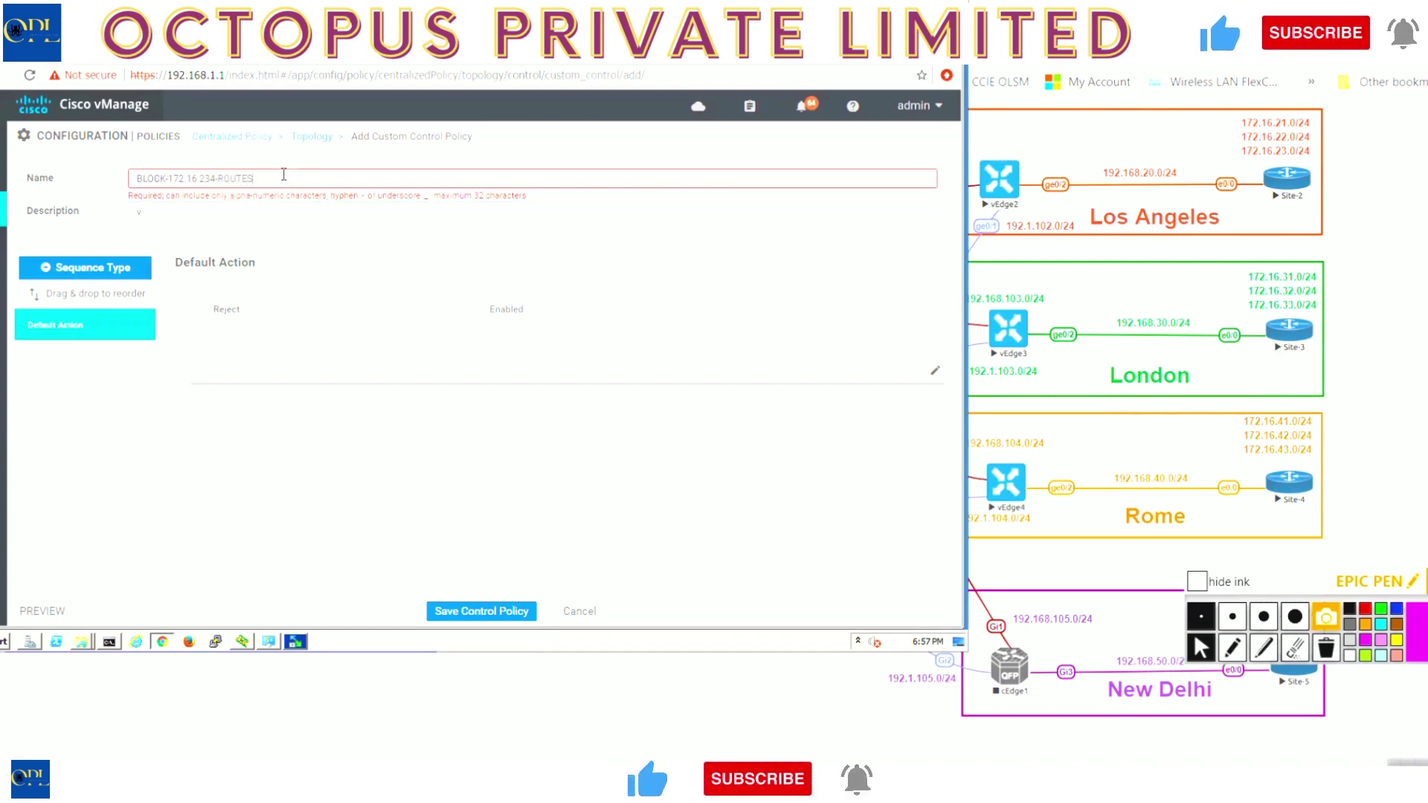
key(BackSpace)
key(BackSpace)
key(BackSpace)
key(BackSpace)
key(BackSpace)
key(BackSpace)
key(BackSpace)
key(BackSpace)
key(BackSpace)
key(BackSpace)
key(BackSpace)
key(BackSpace)
key(BackSpace)
key(BackSpace)
key(BackSpace)
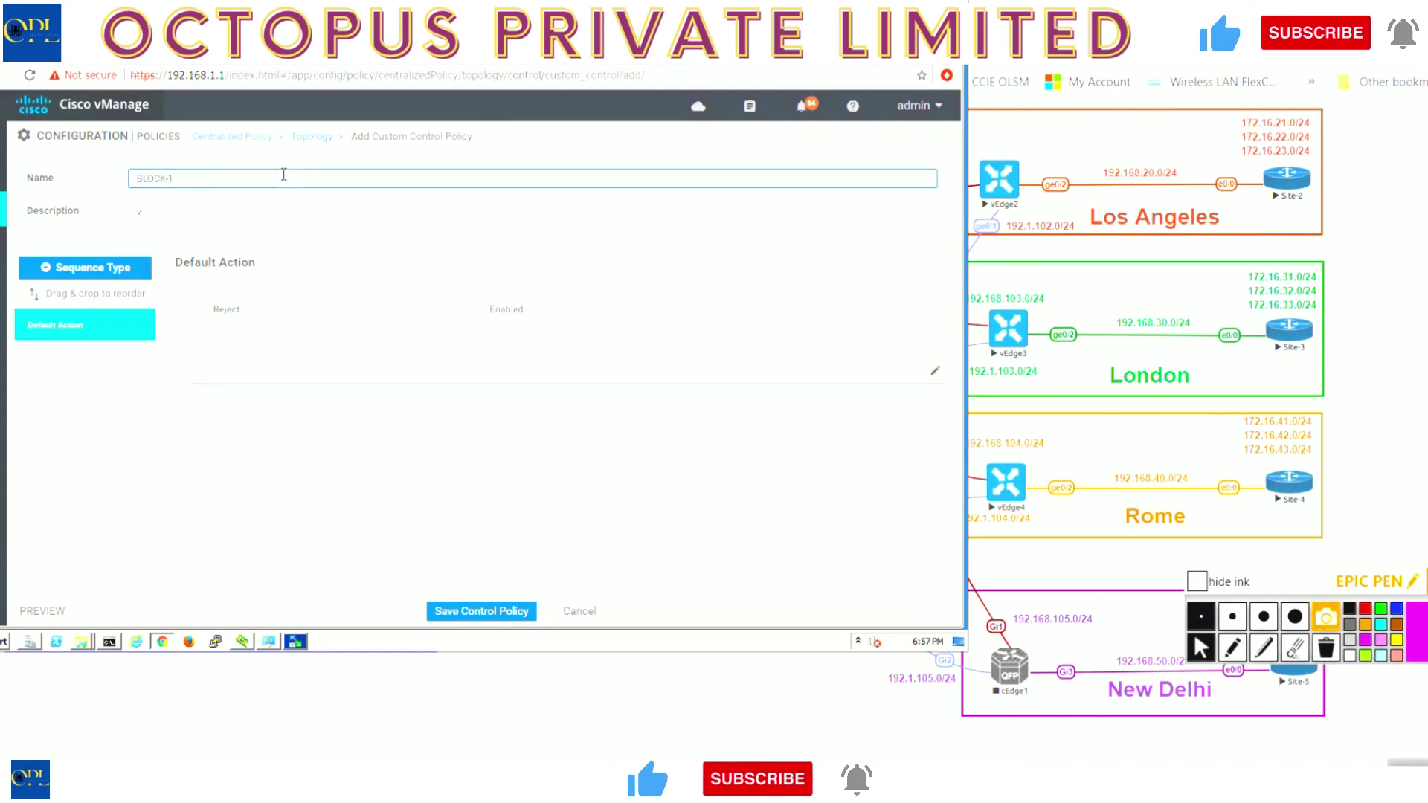
text(234)
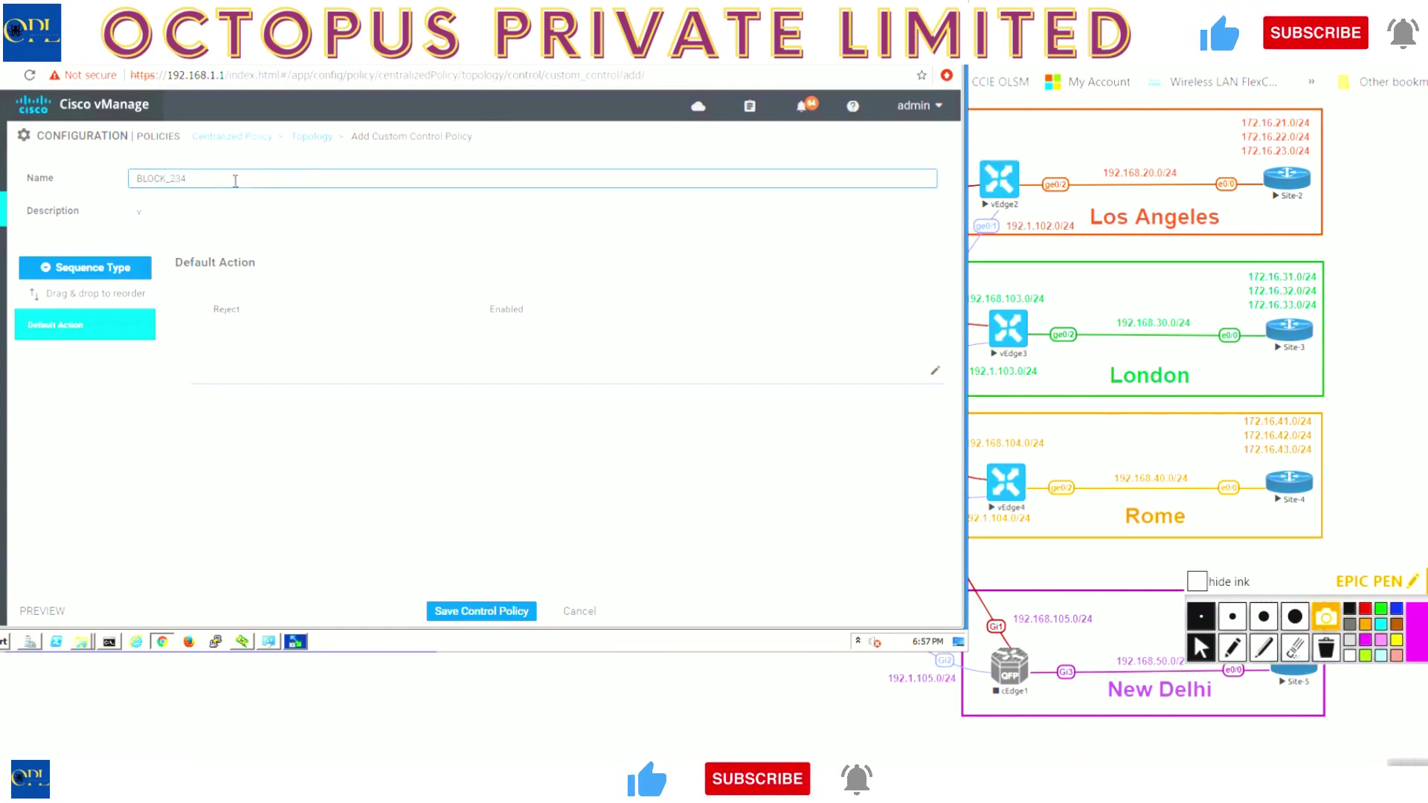
Copy the policy name BLOCK_234 into the description.
drag(281, 176, 28, 156)
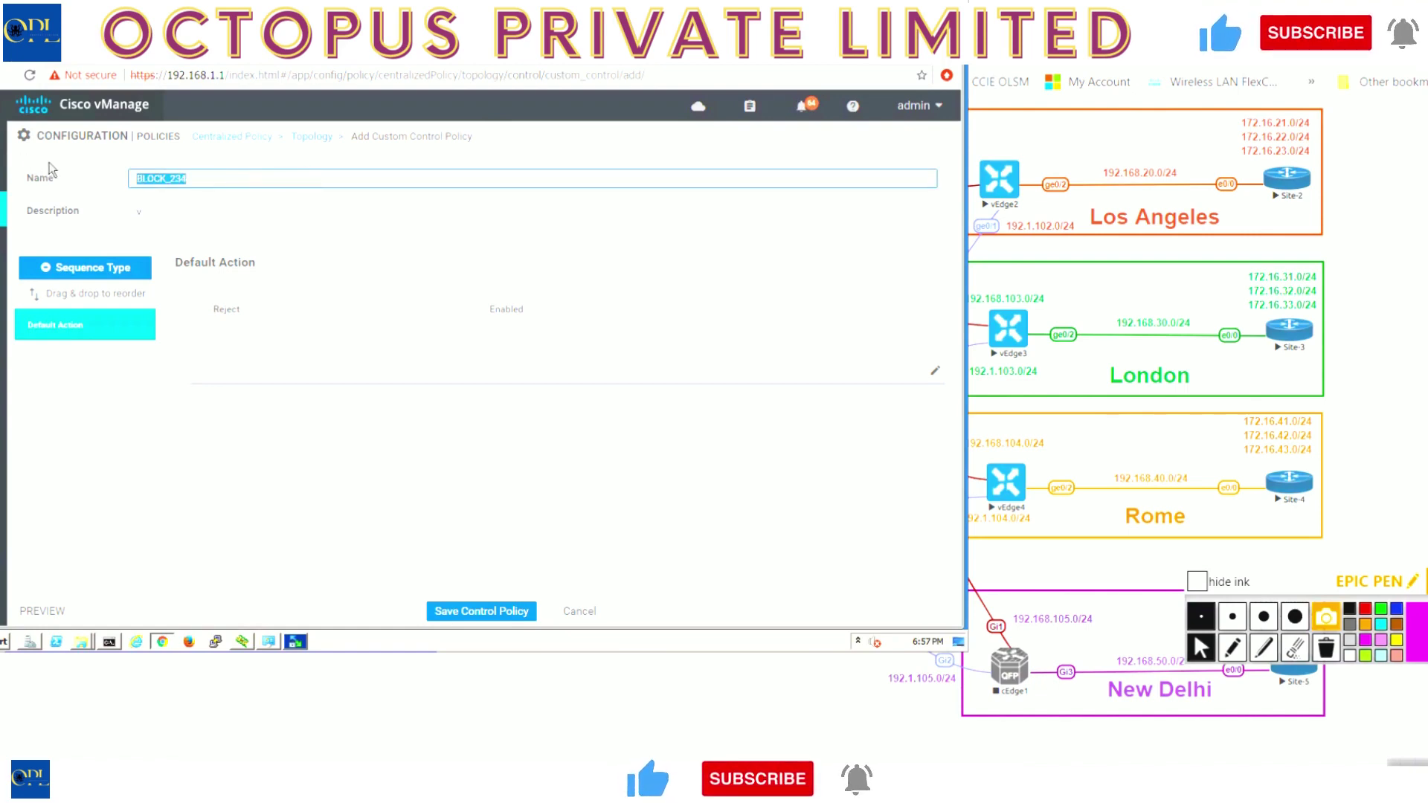
key(ctrl+c)
click(152, 213)
key(ctrl+v)
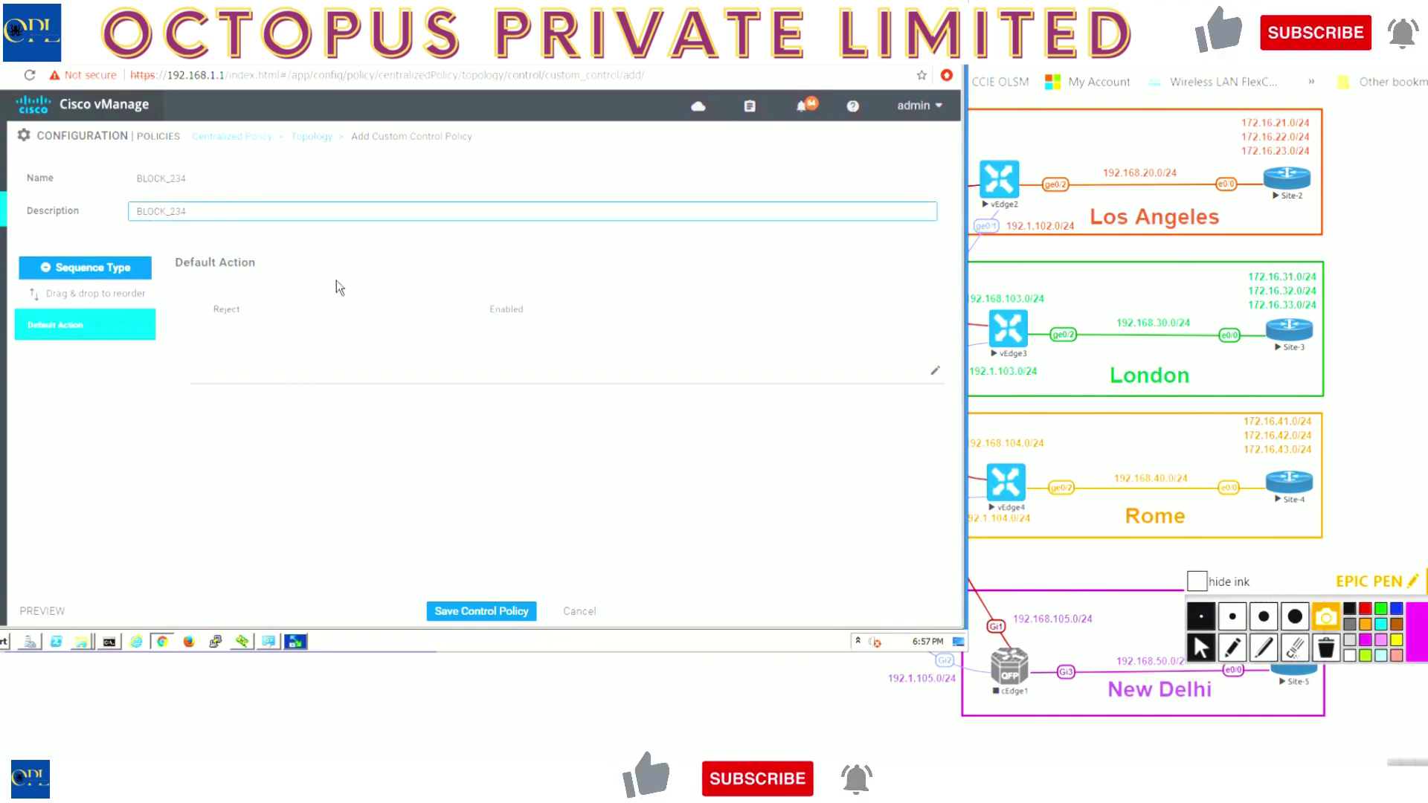
Add a Route sequence type to the control policy and create a sequence rule in it.
click(110, 276)
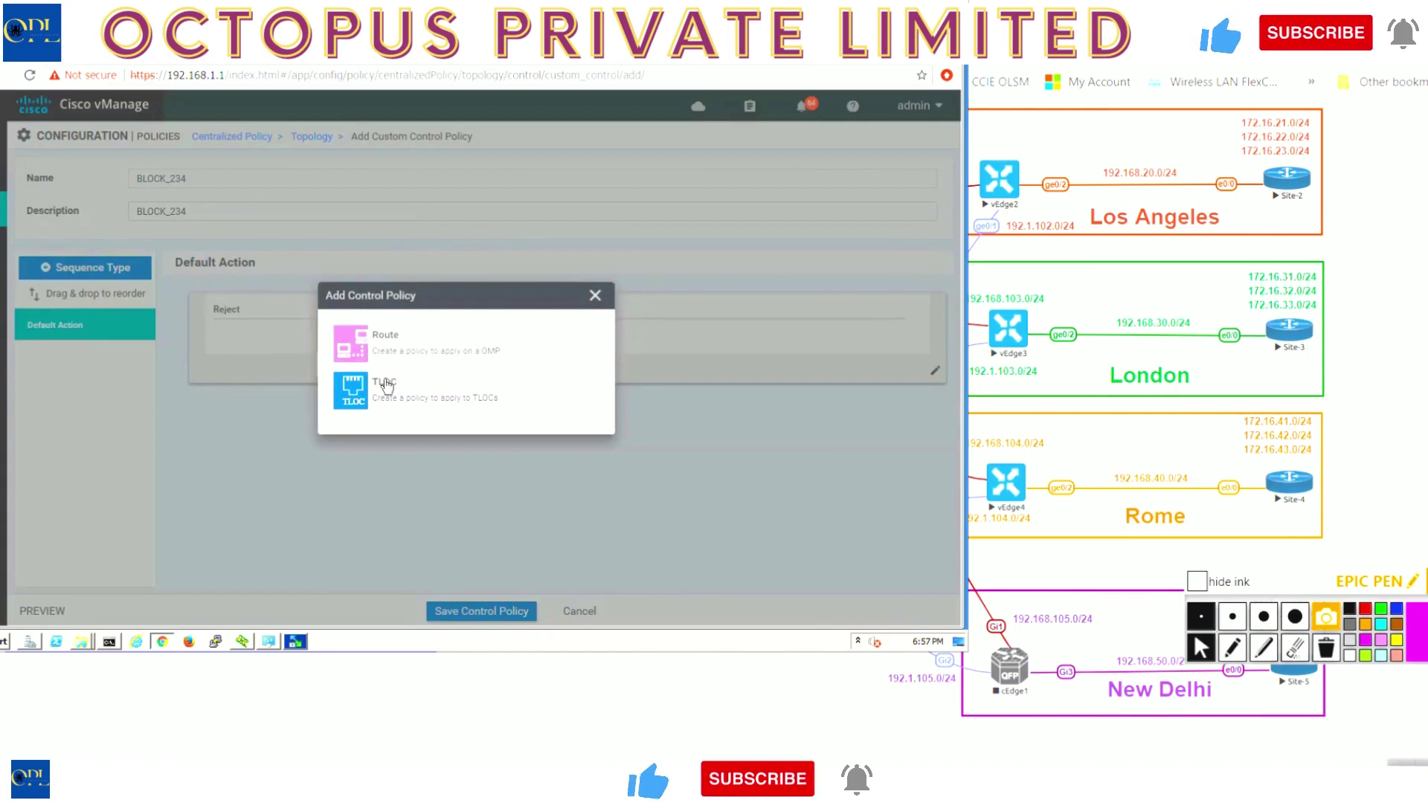
click(375, 356)
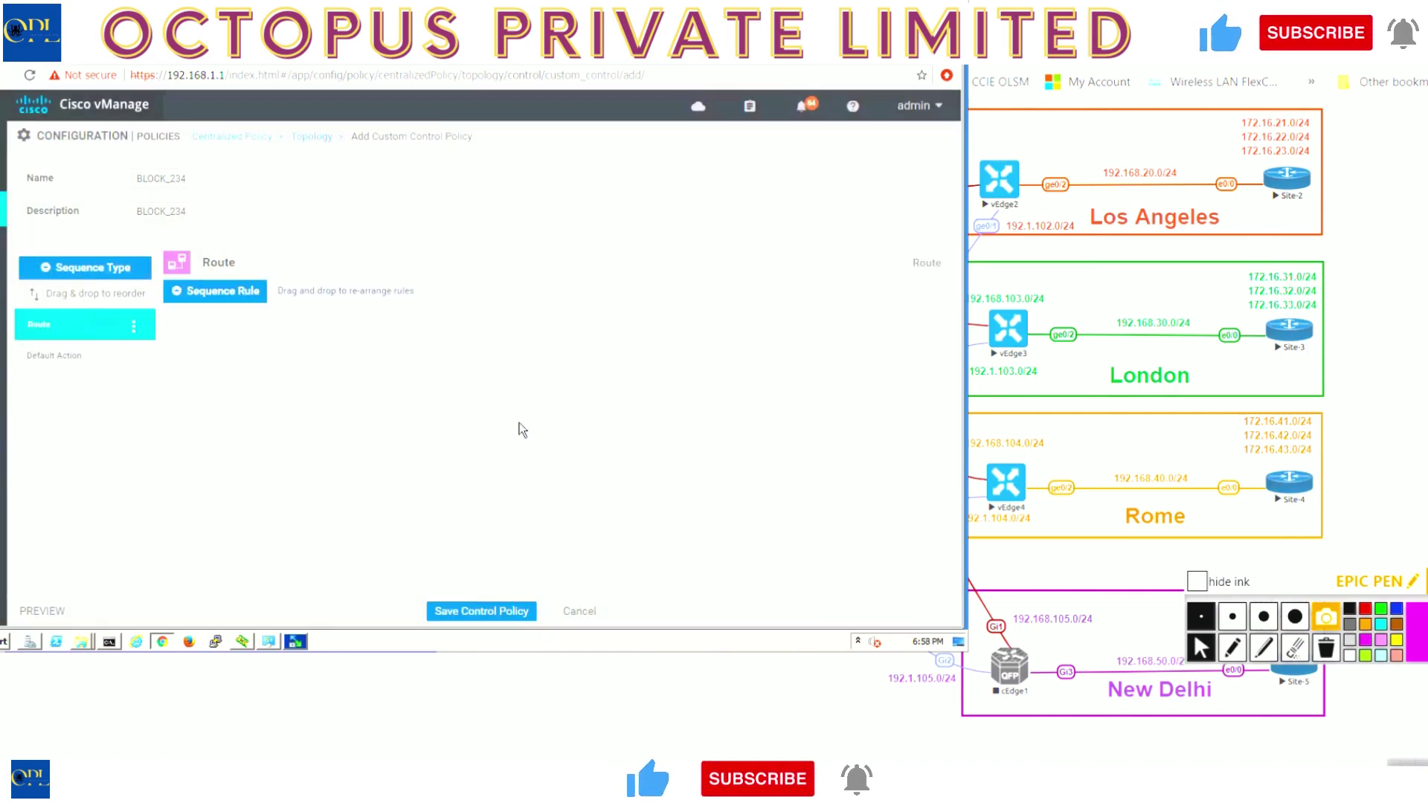
click(242, 286)
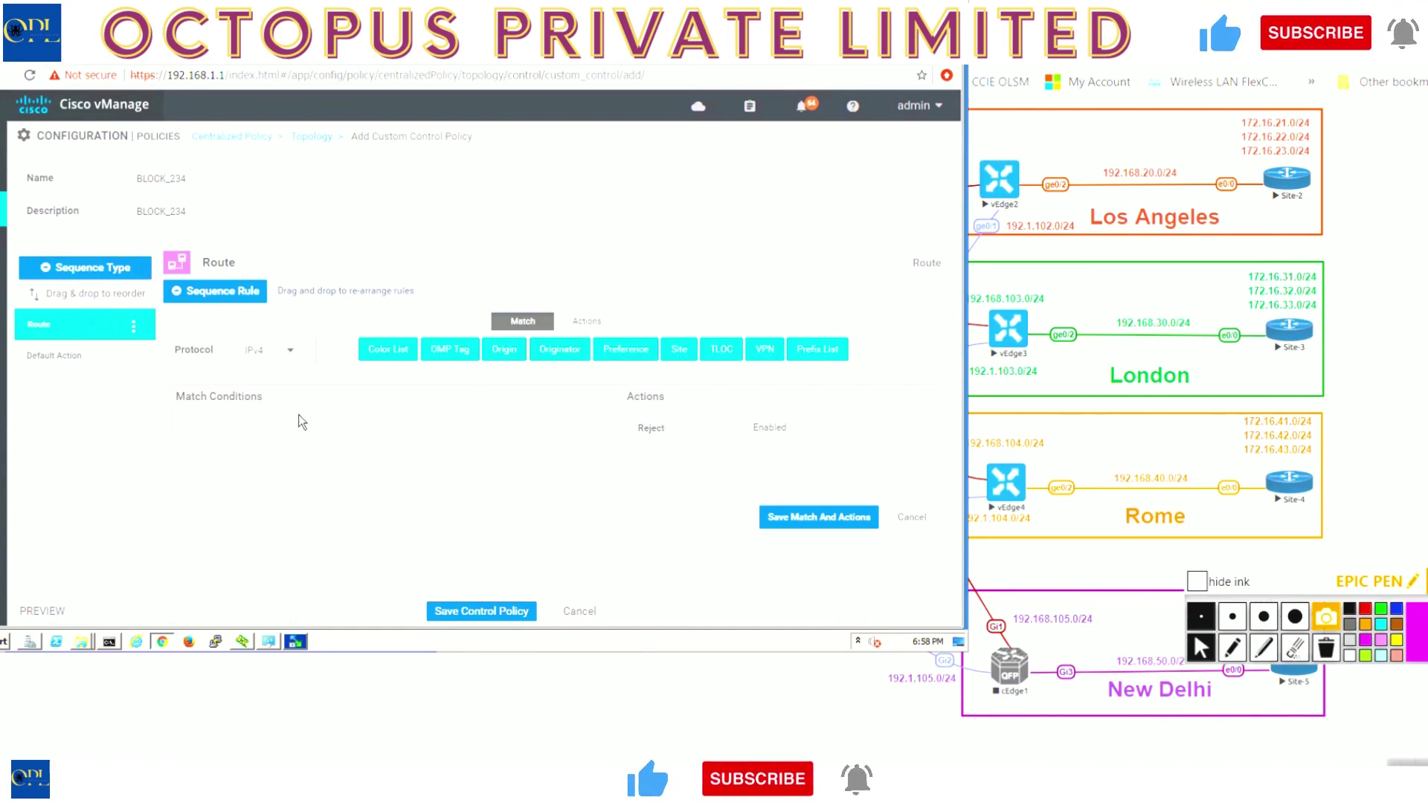
Add a Site match condition to the rule using the Branches site list.
click(678, 349)
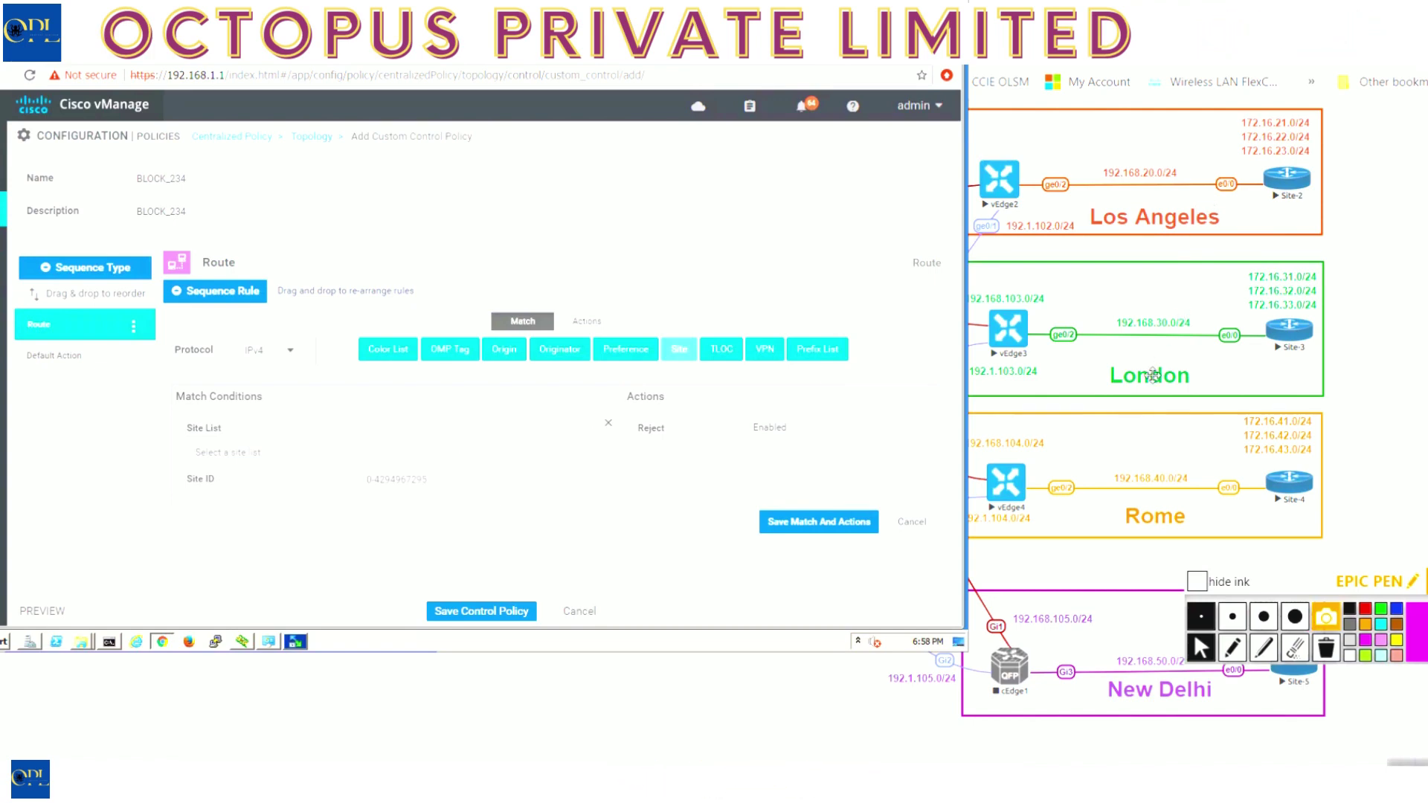
click(236, 459)
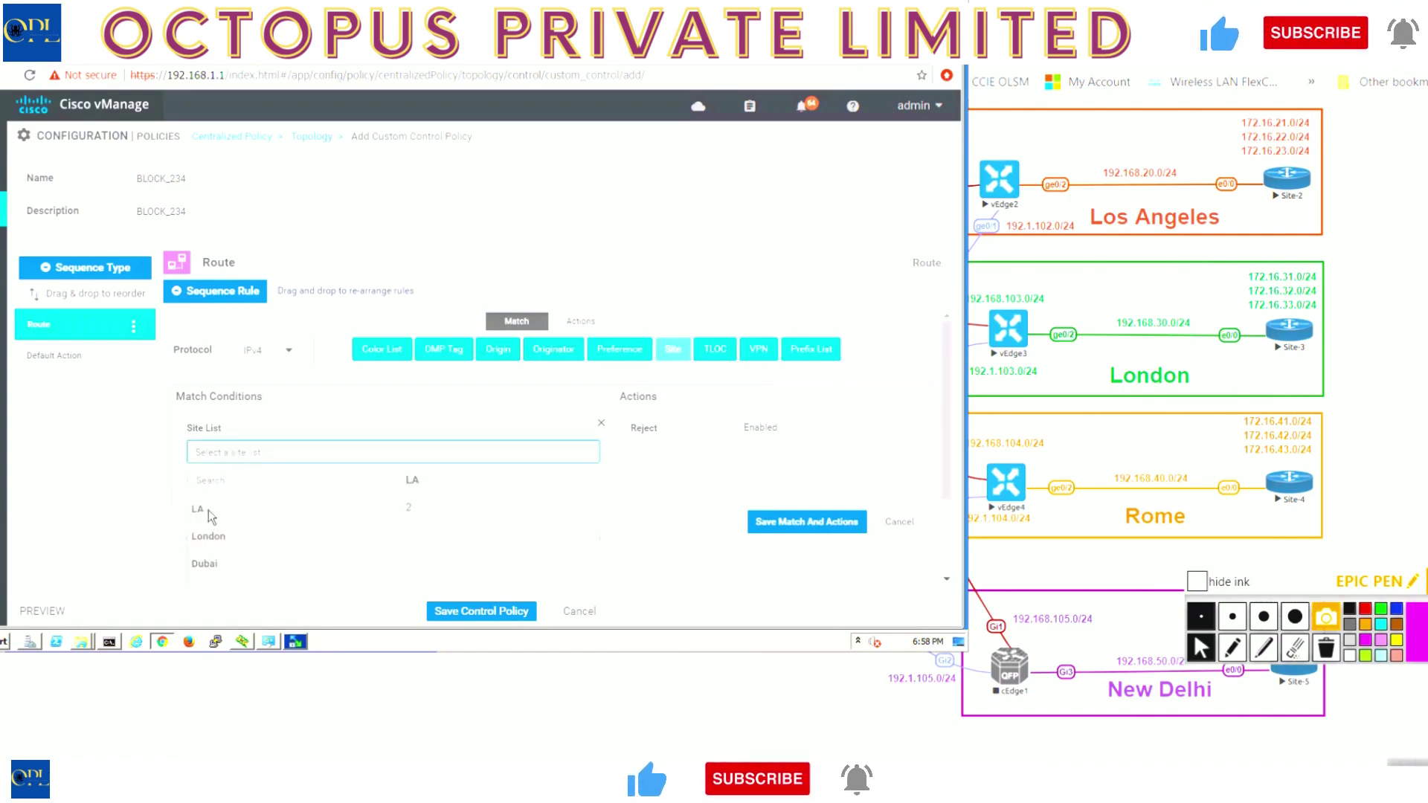
scroll(221, 569, down, 2)
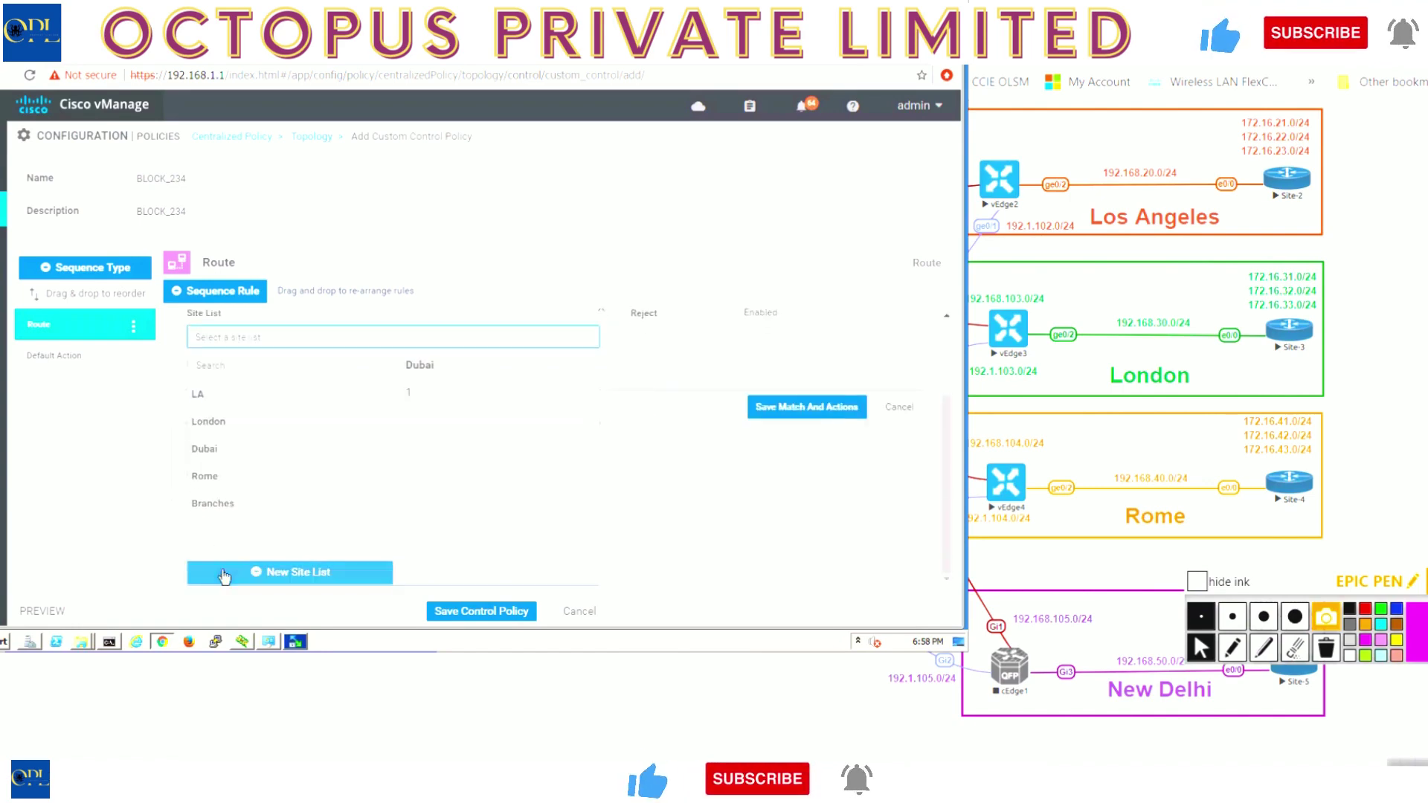
click(222, 502)
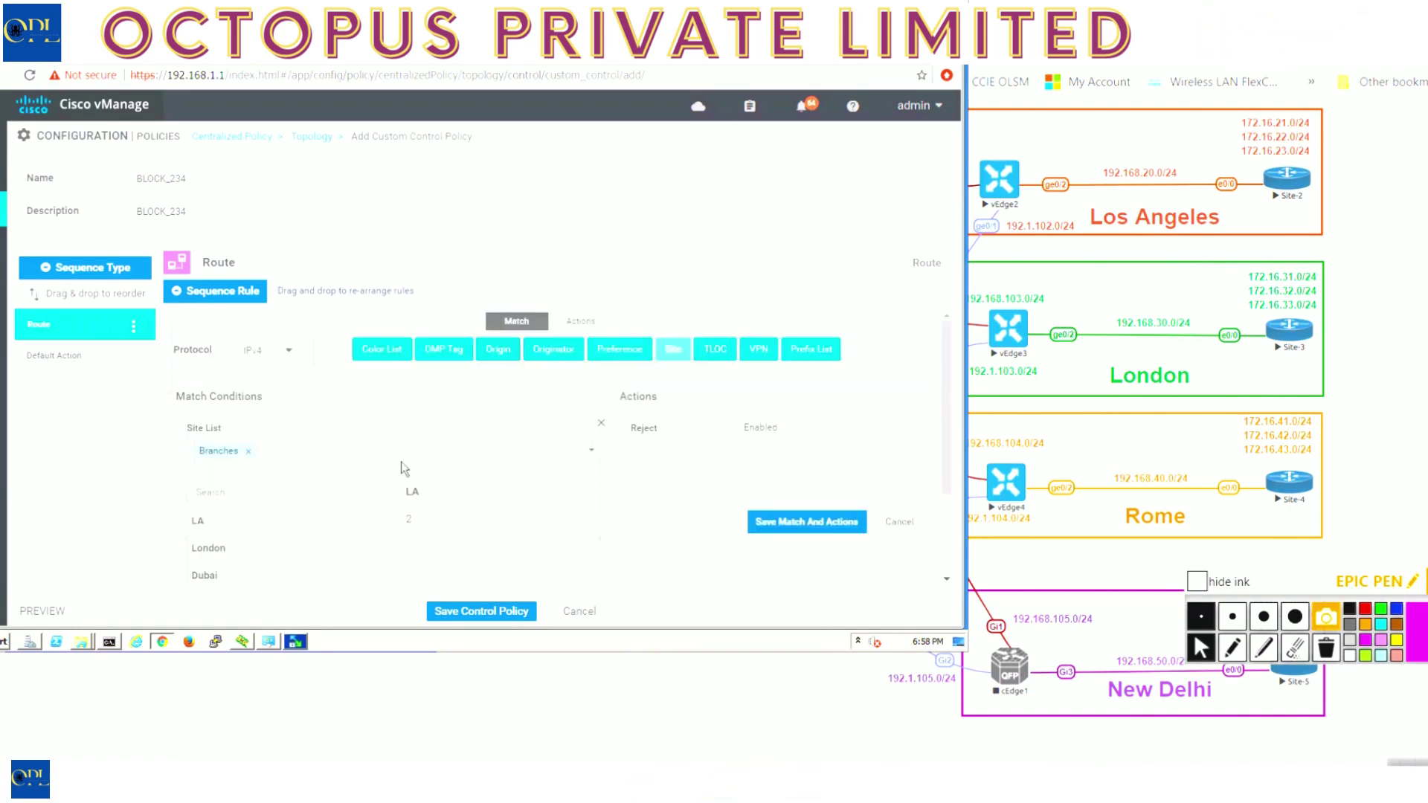
click(401, 437)
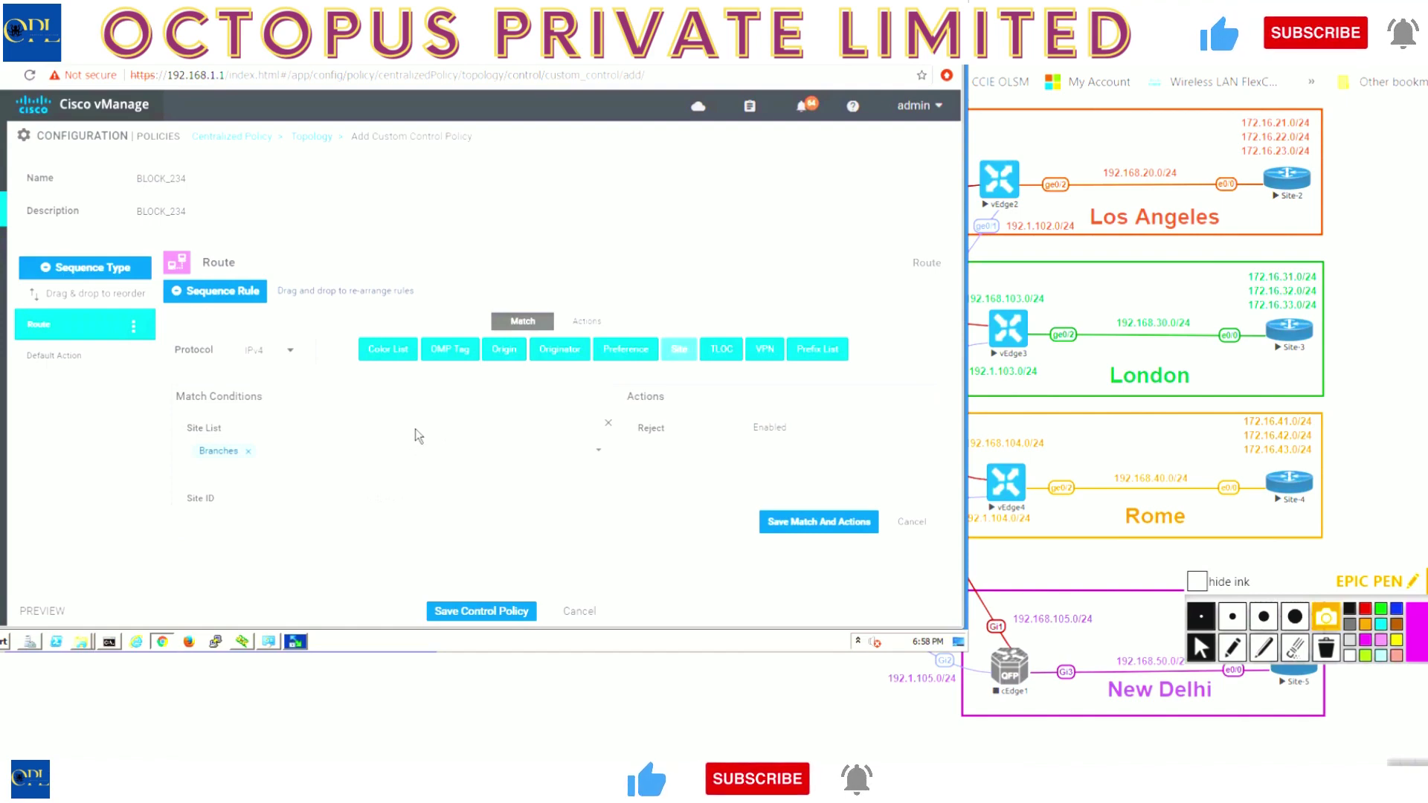
Add a Prefix List match condition to the rule and start creating a new prefix list for it.
click(824, 359)
scroll(417, 506, down, 1)
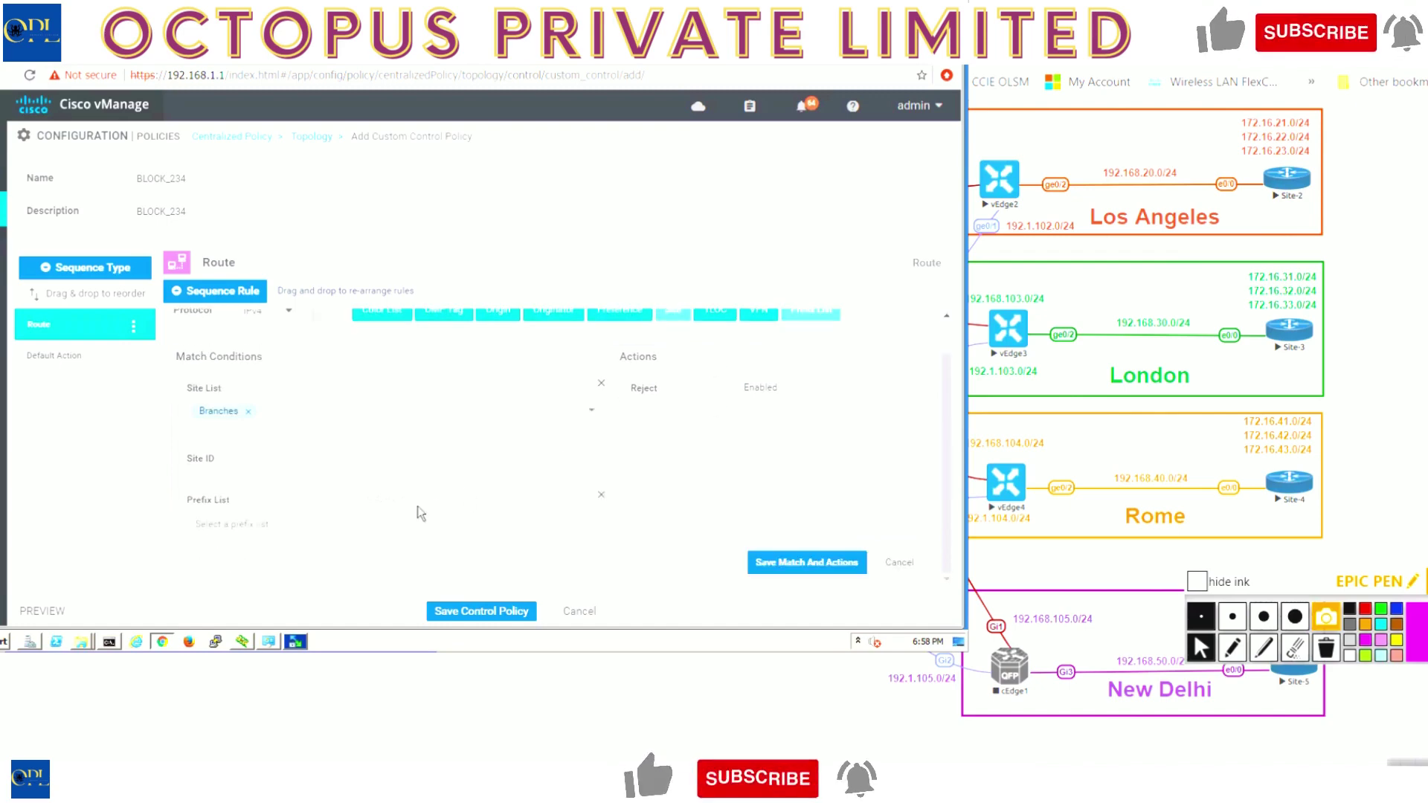
click(289, 532)
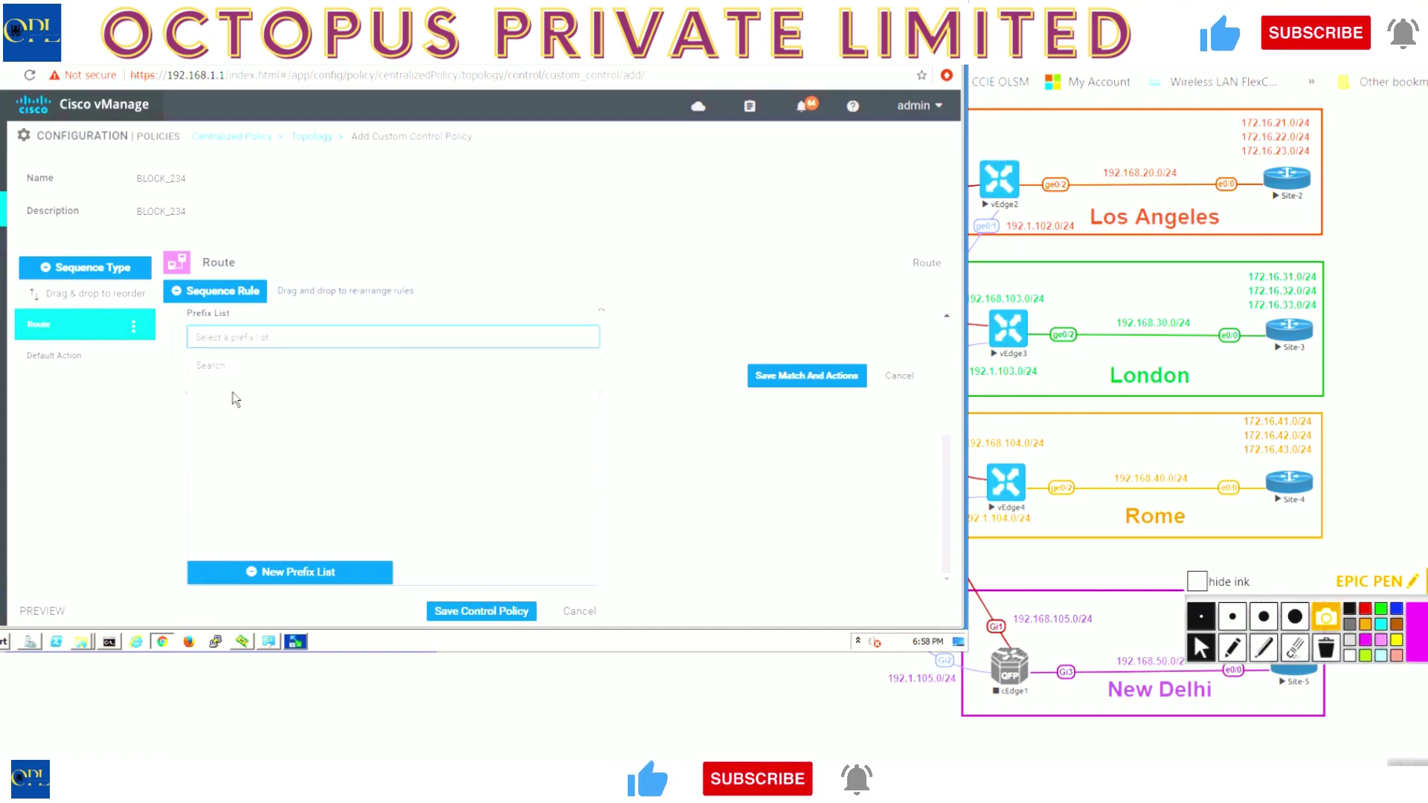
click(287, 573)
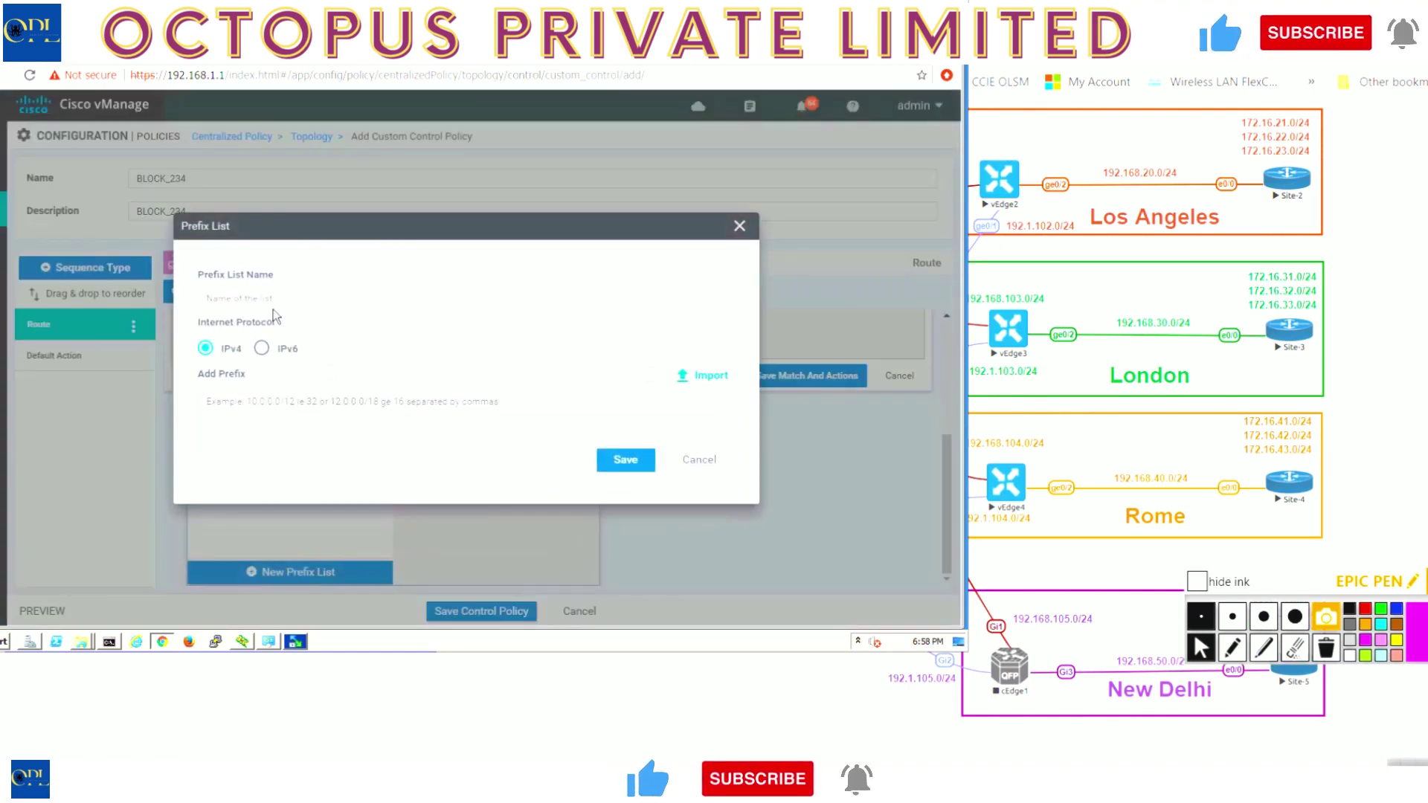
Create and save an IPv4 prefix list named PL-234 containing the prefix 172.16.234.0/24 le 32.
click(273, 305)
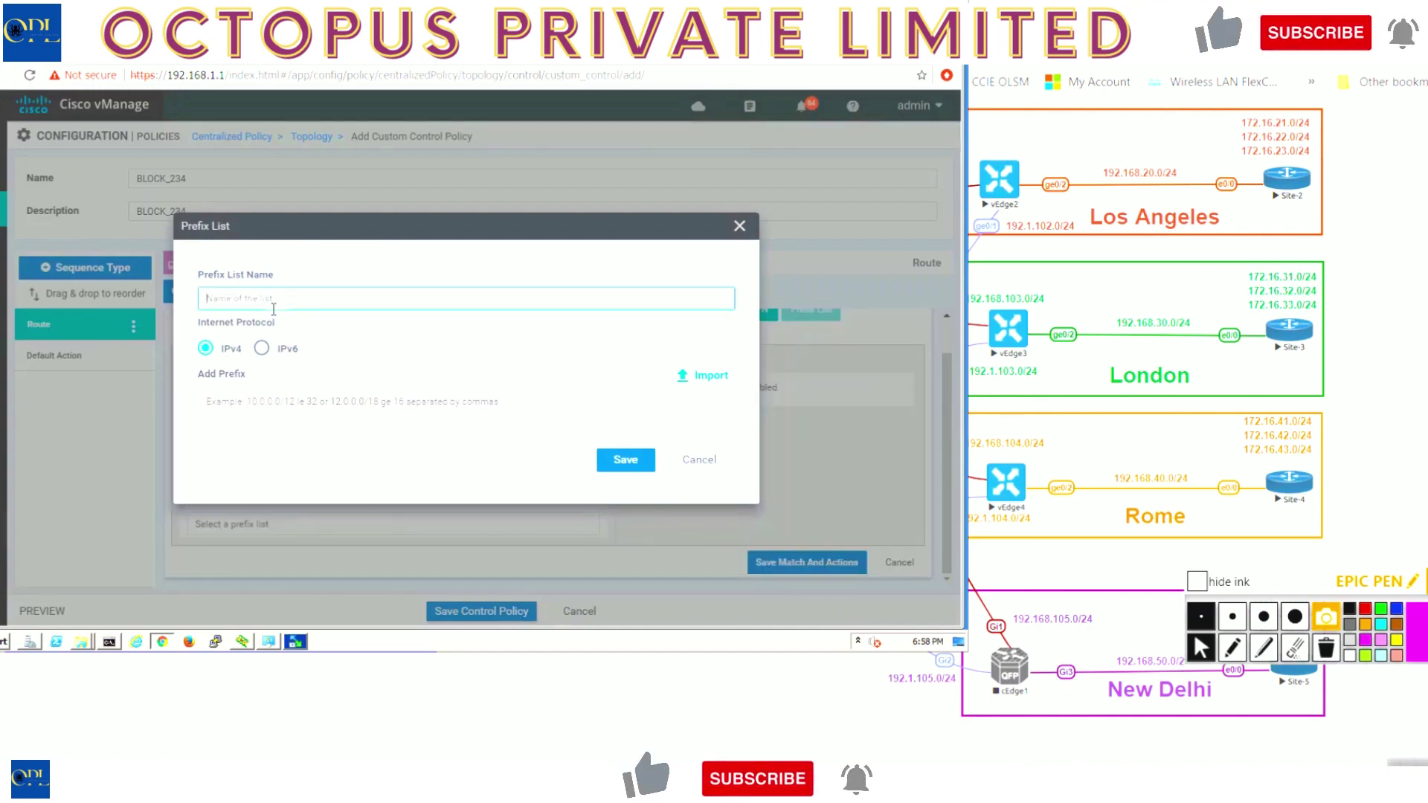
text(PL-2)
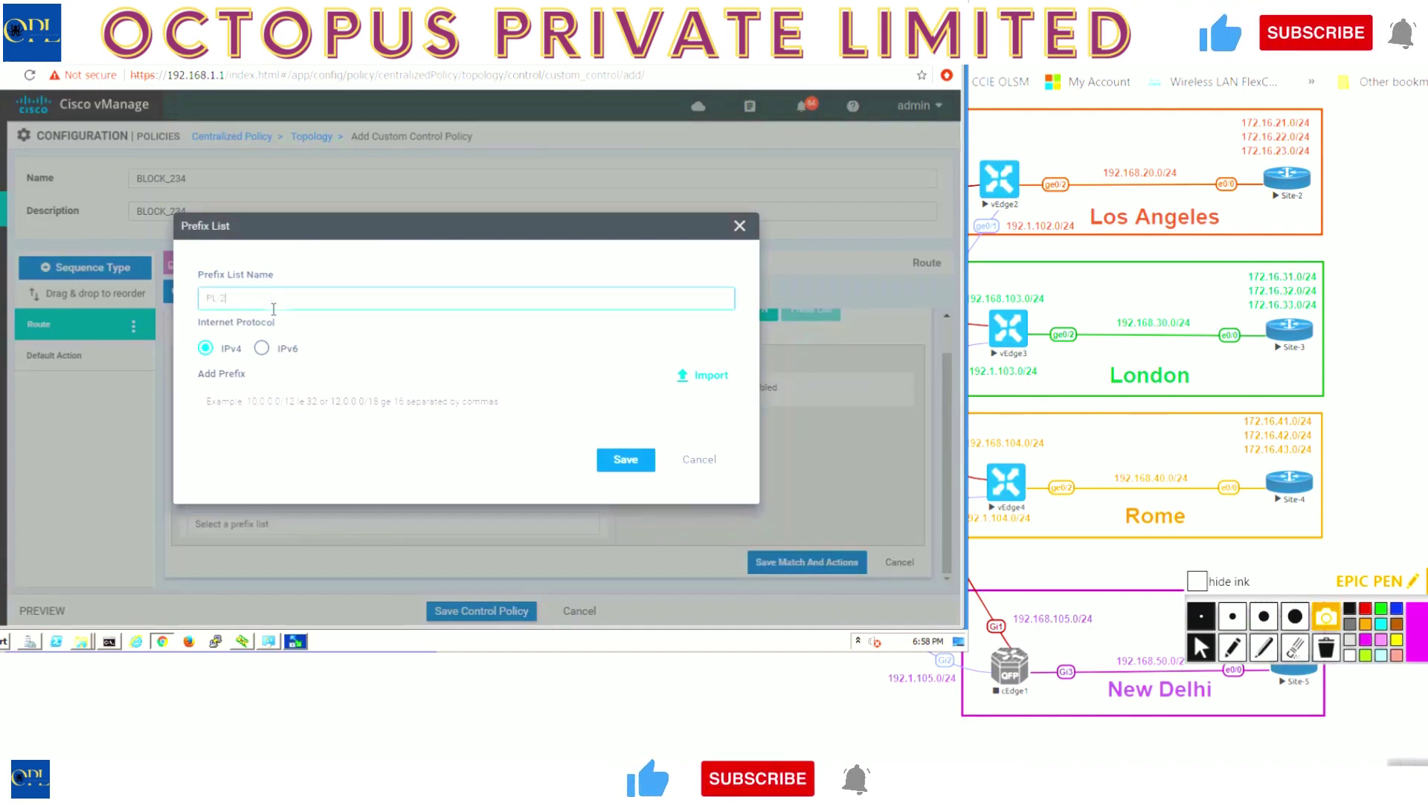
text(34)
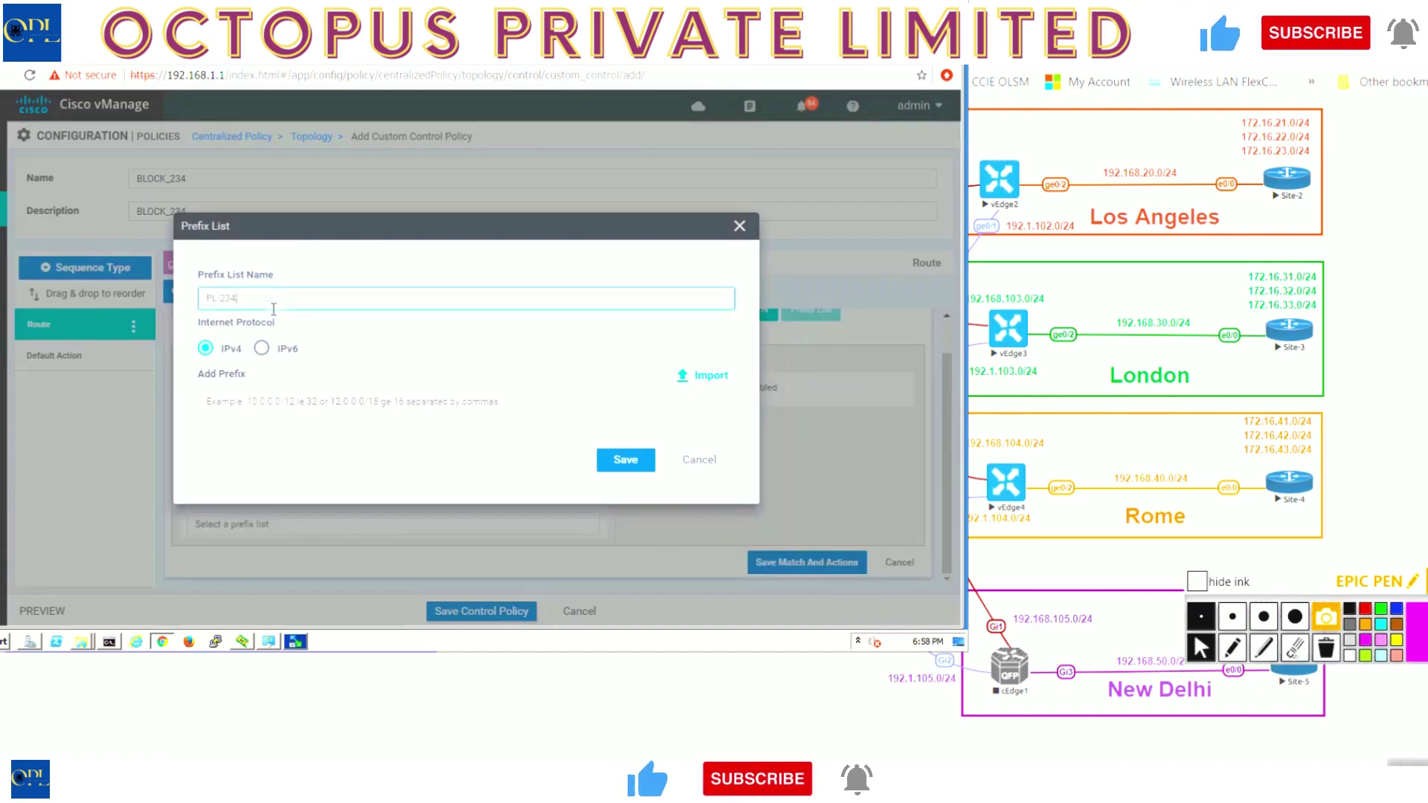
click(245, 398)
text(172)
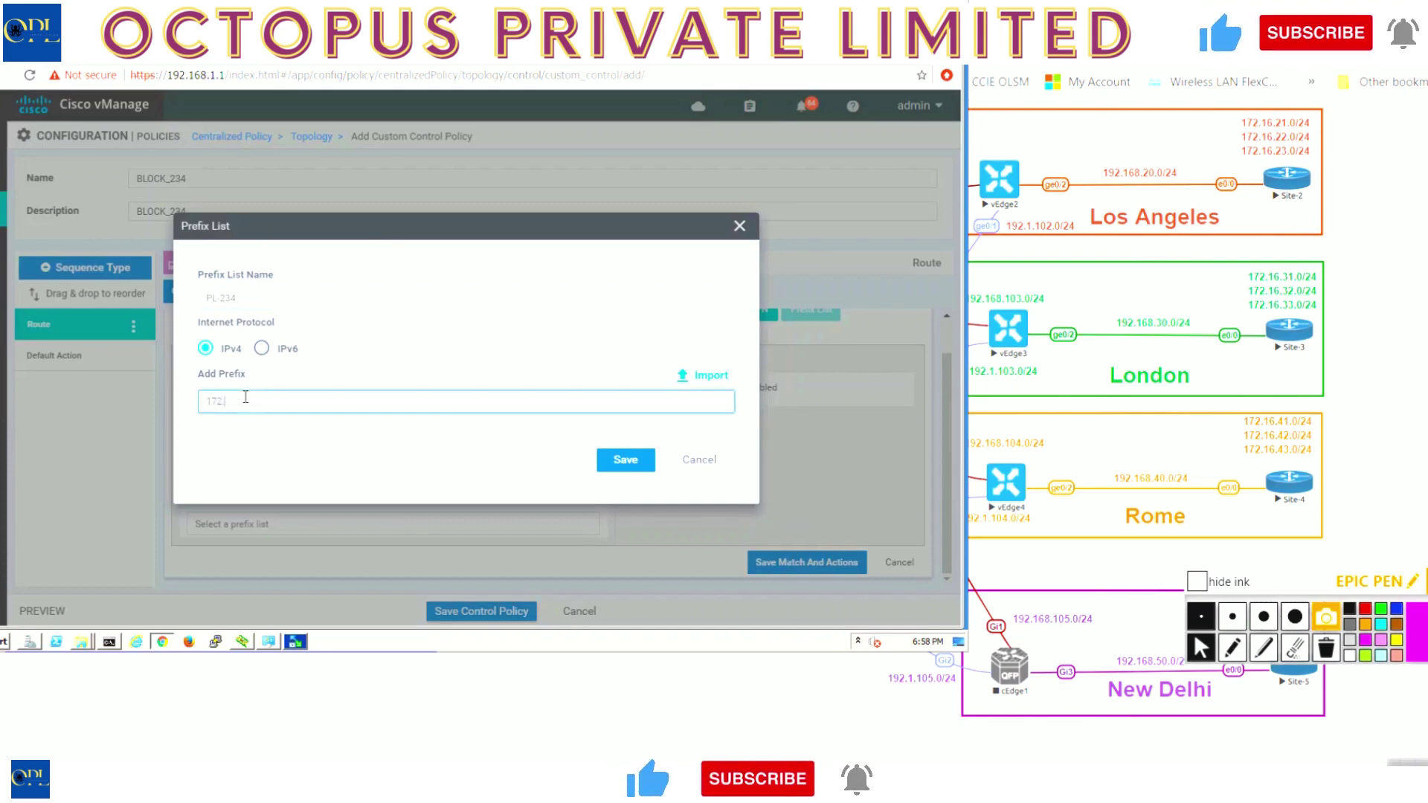
text(.16.2)
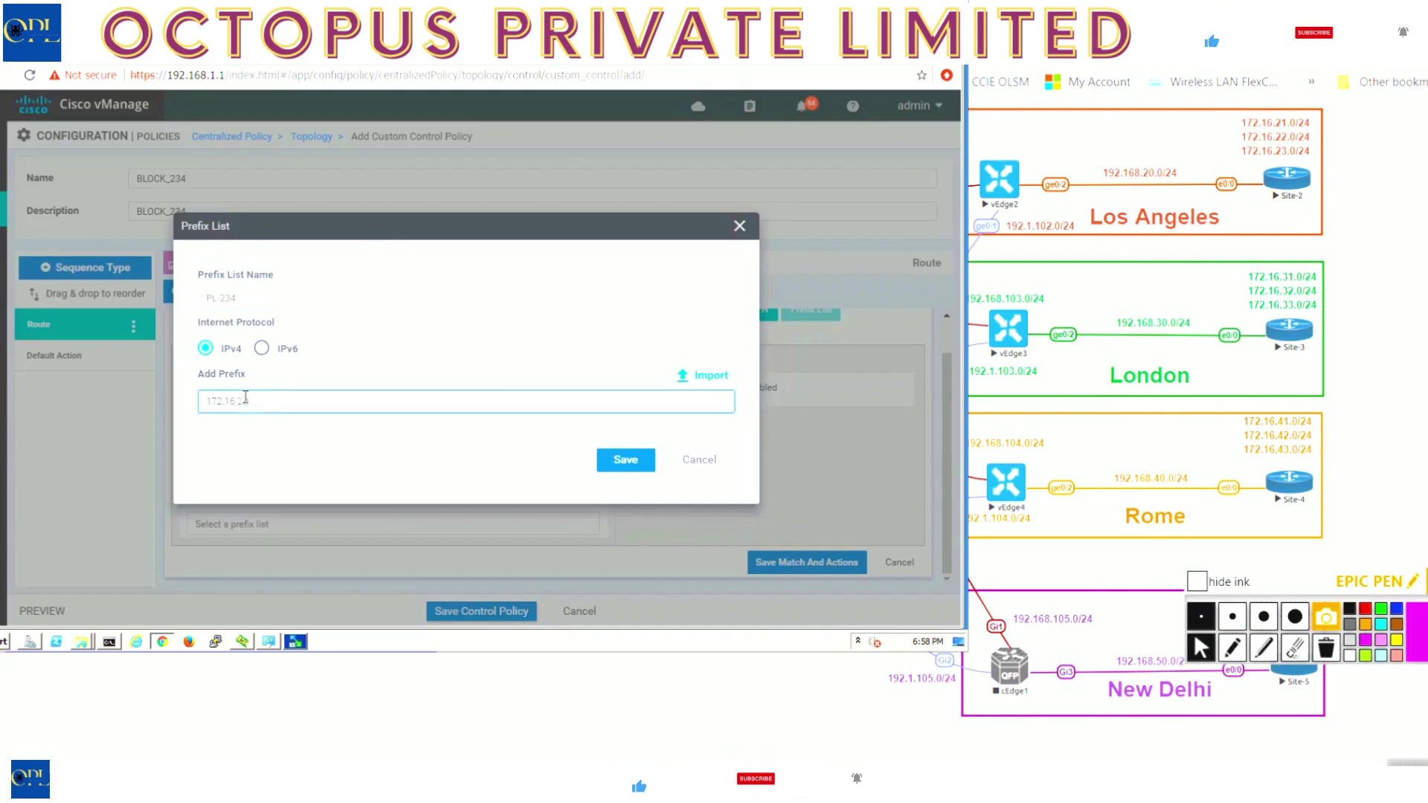
text(34.0/24)
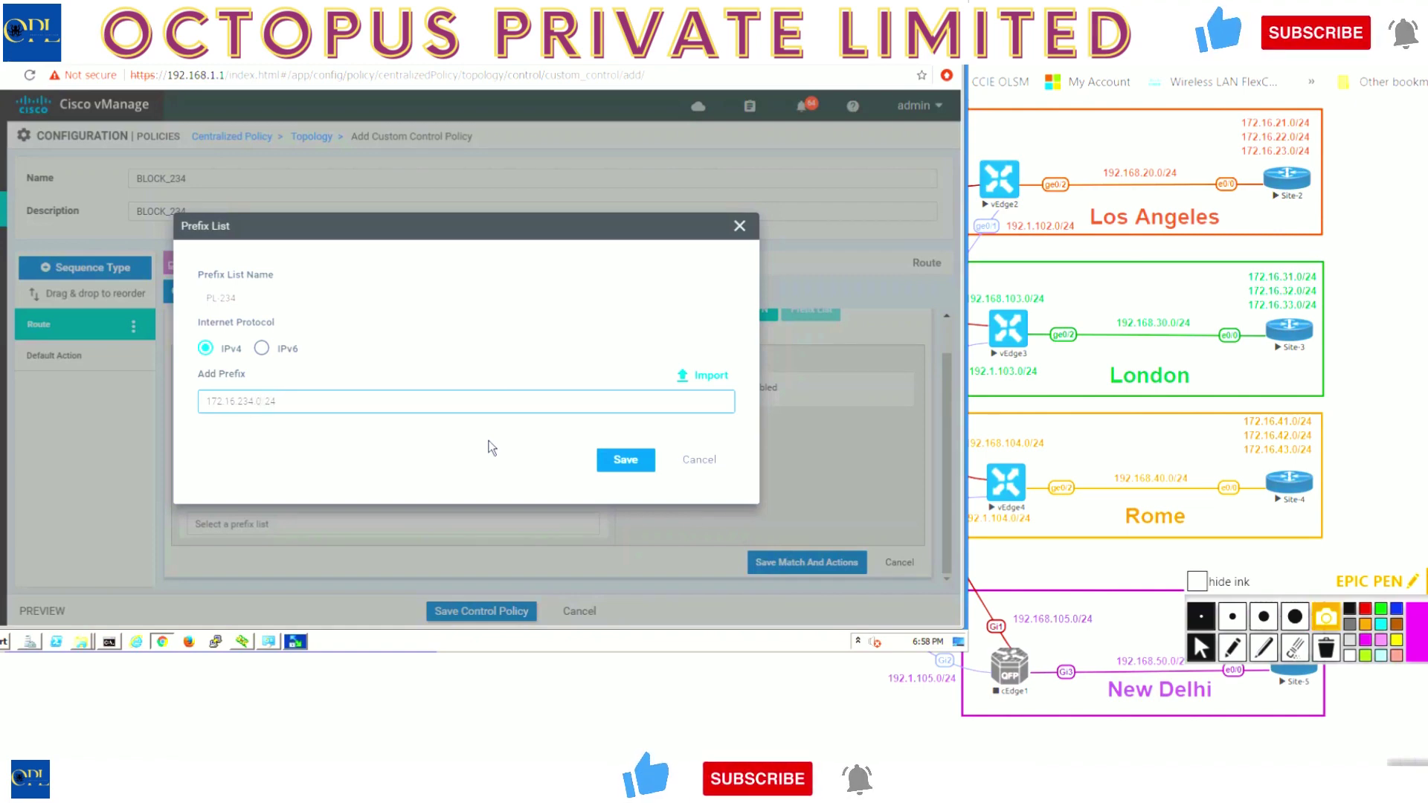
text(le)
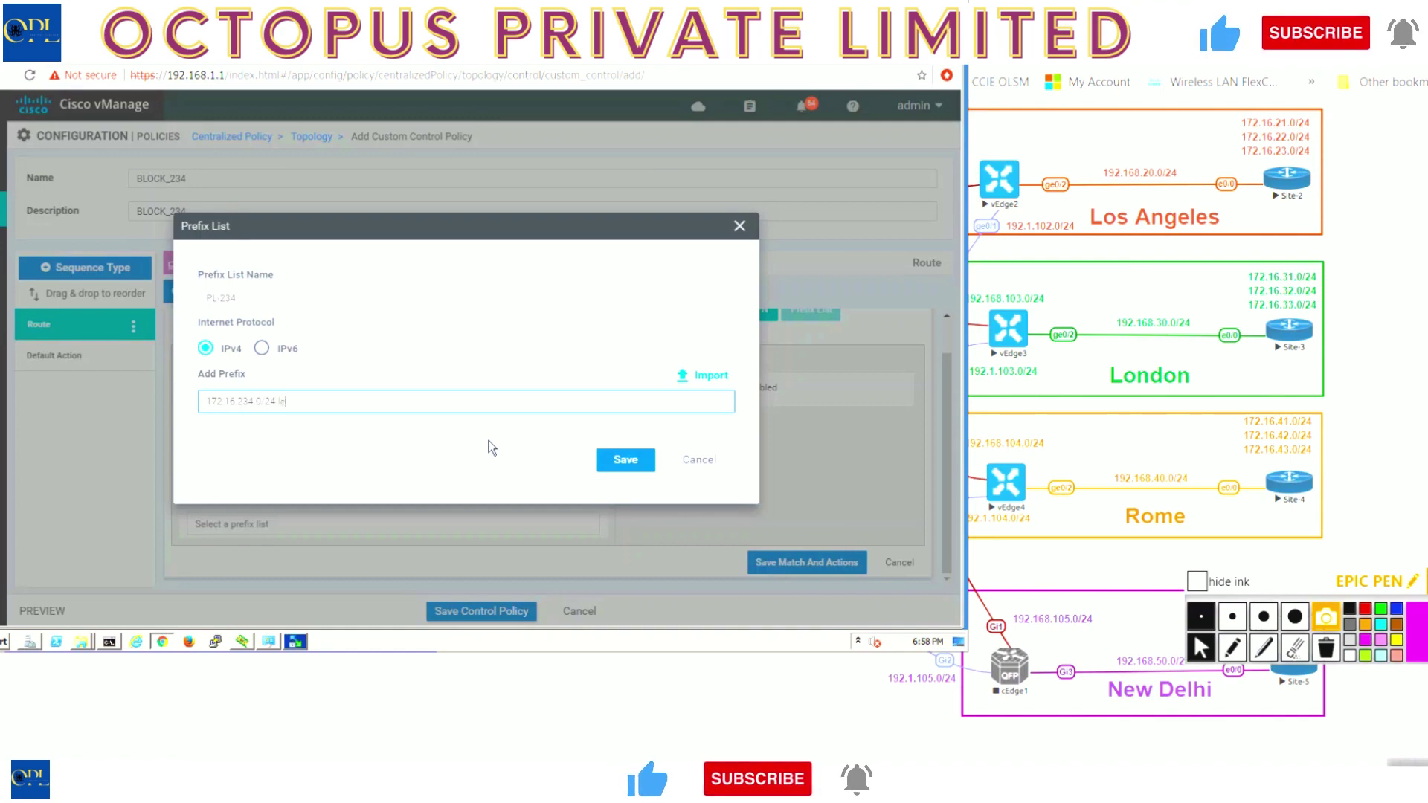
text( 32)
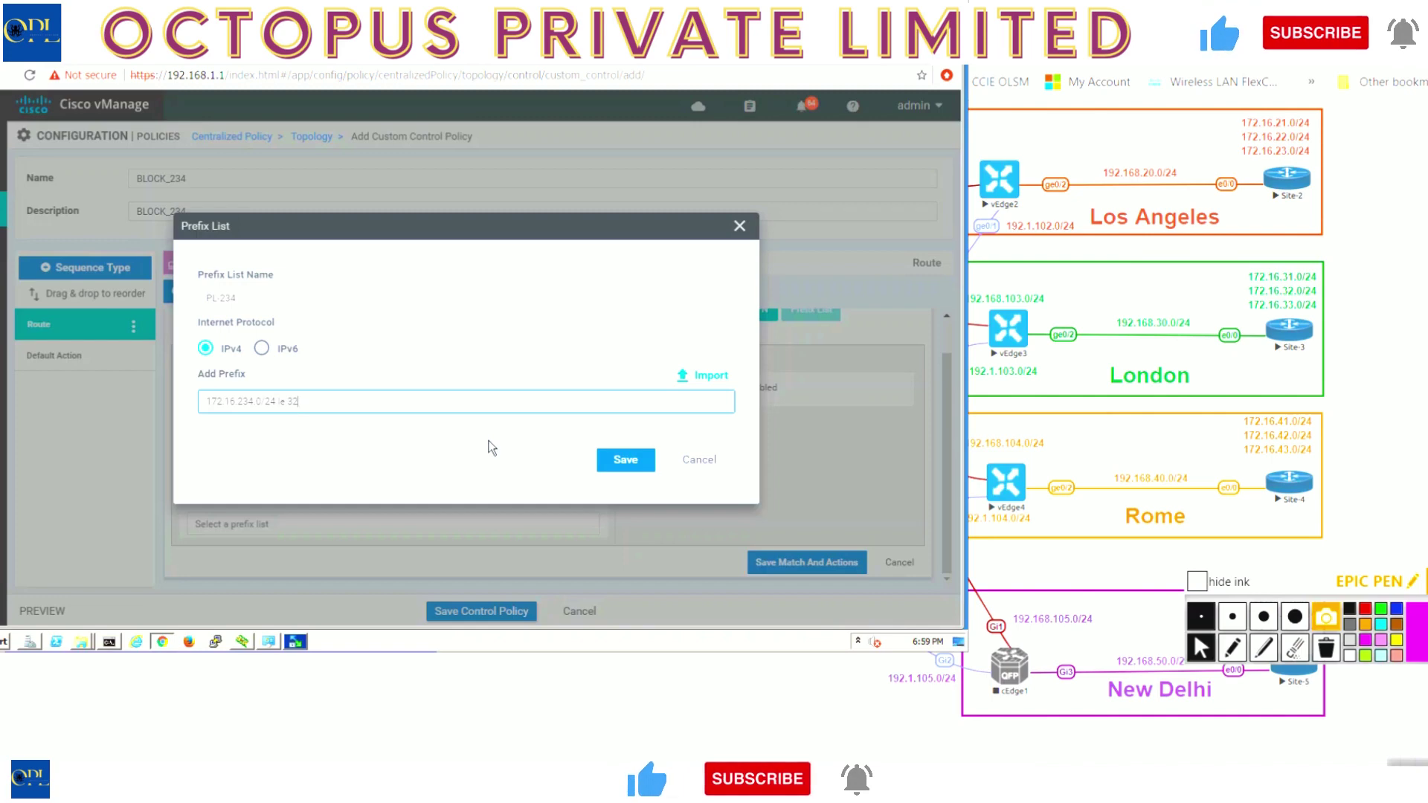
click(627, 461)
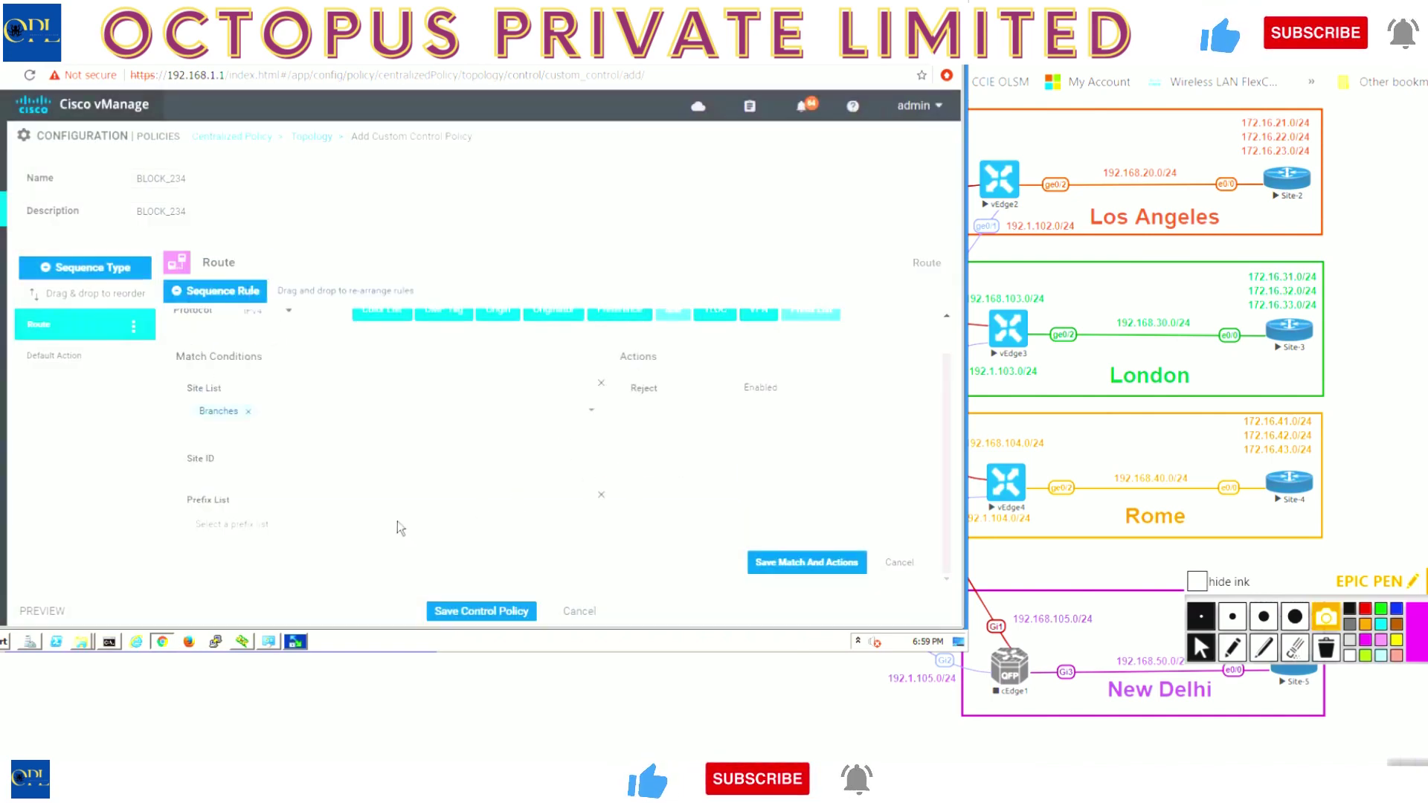
Select PL-234 as the rule's prefix list and save the rule's match conditions with the Reject action.
click(358, 524)
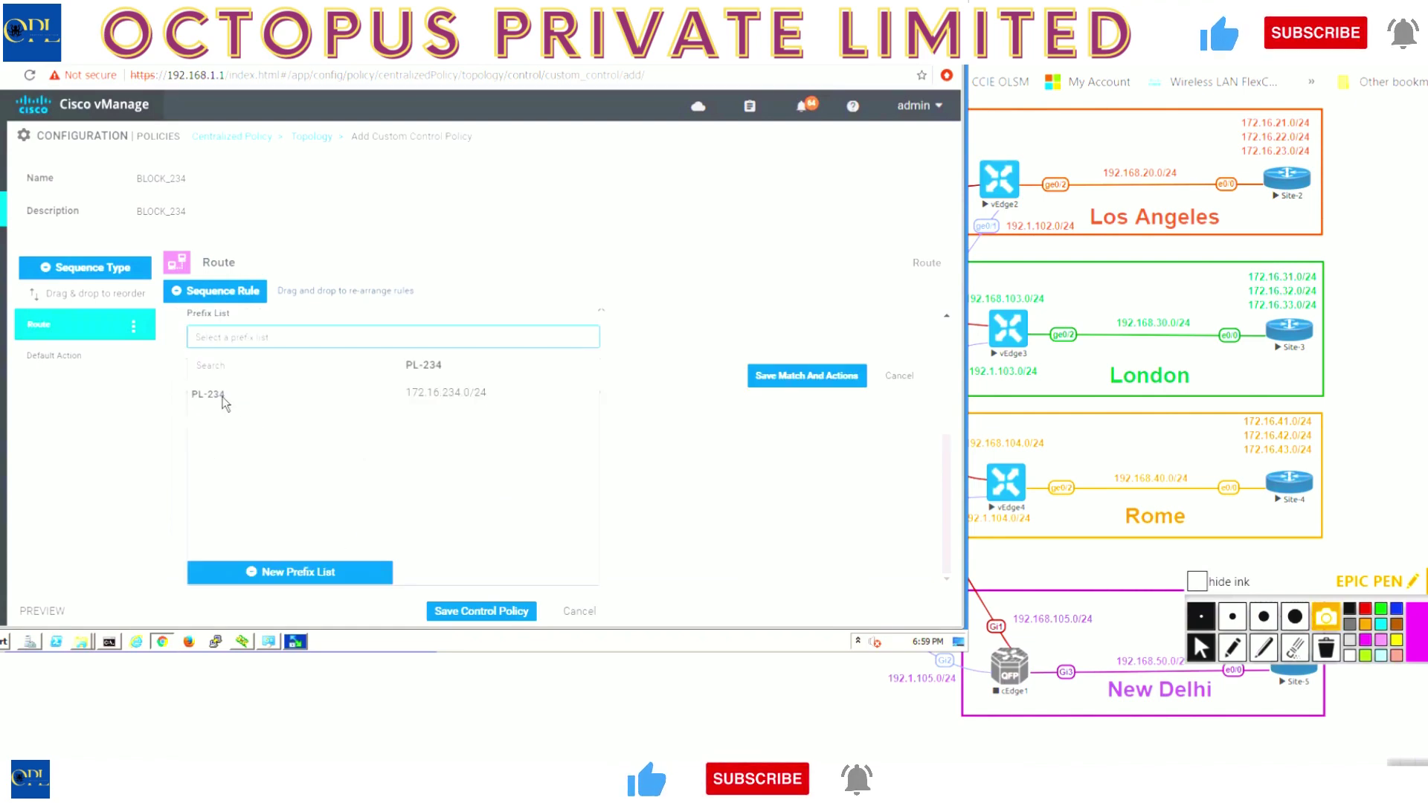
click(241, 414)
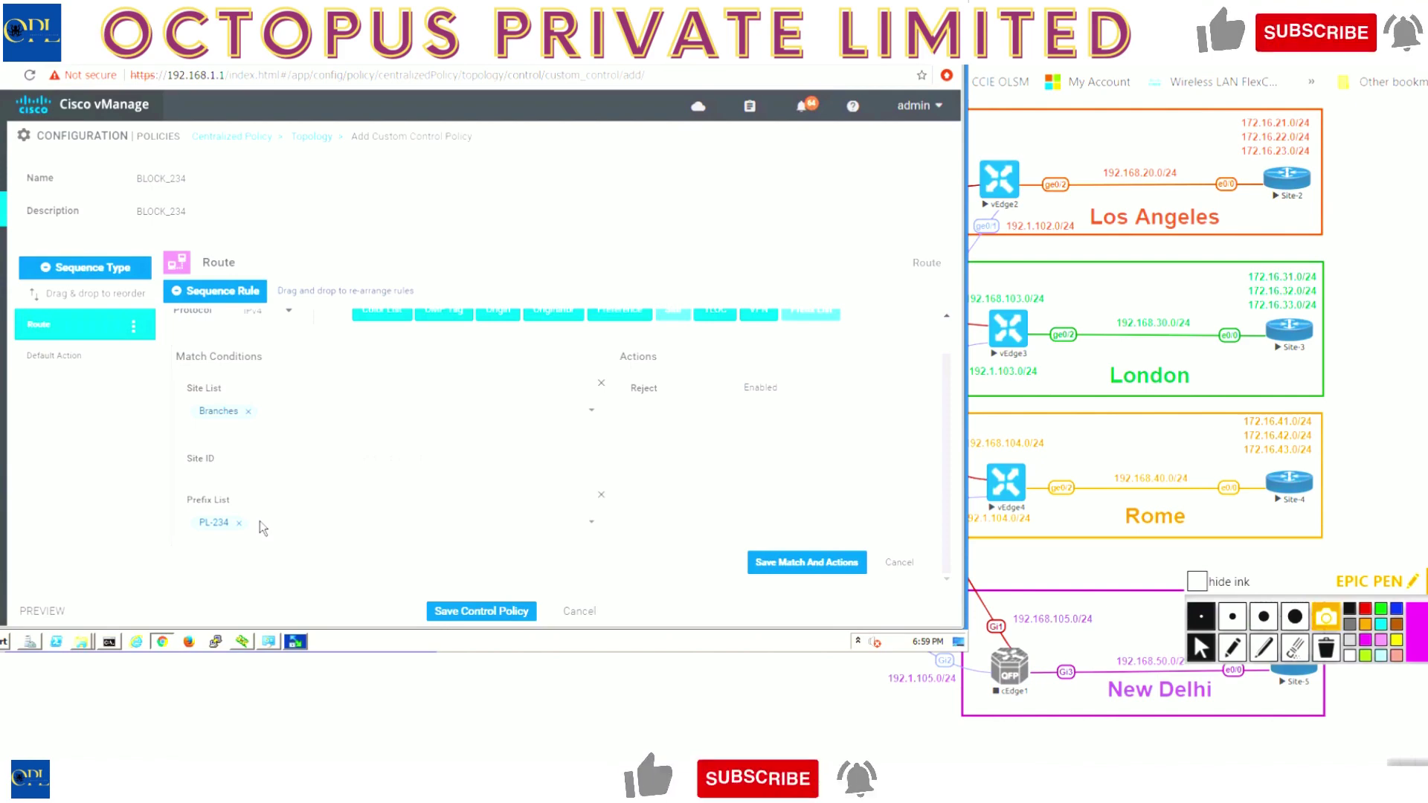
scroll(608, 411, up, 1)
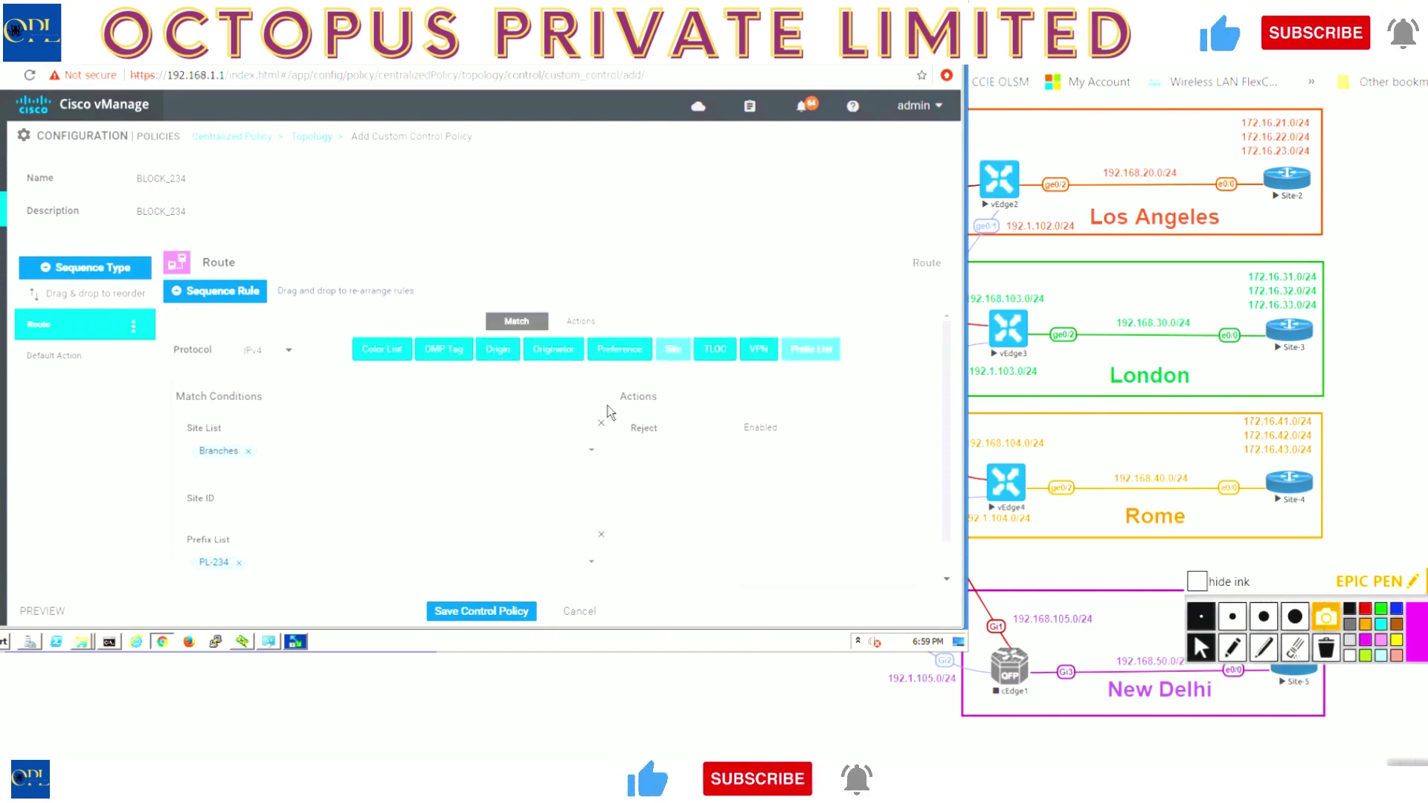
click(586, 321)
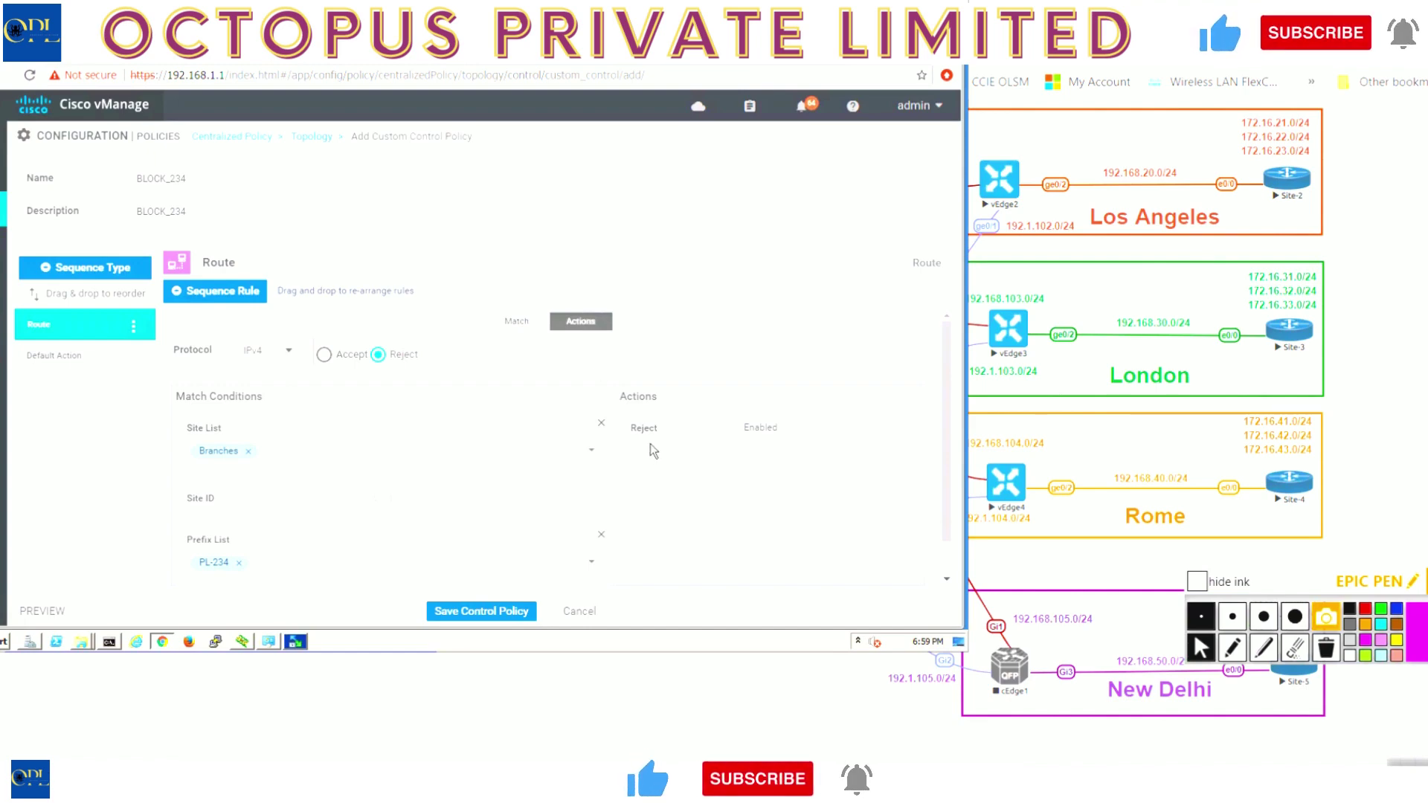
click(510, 609)
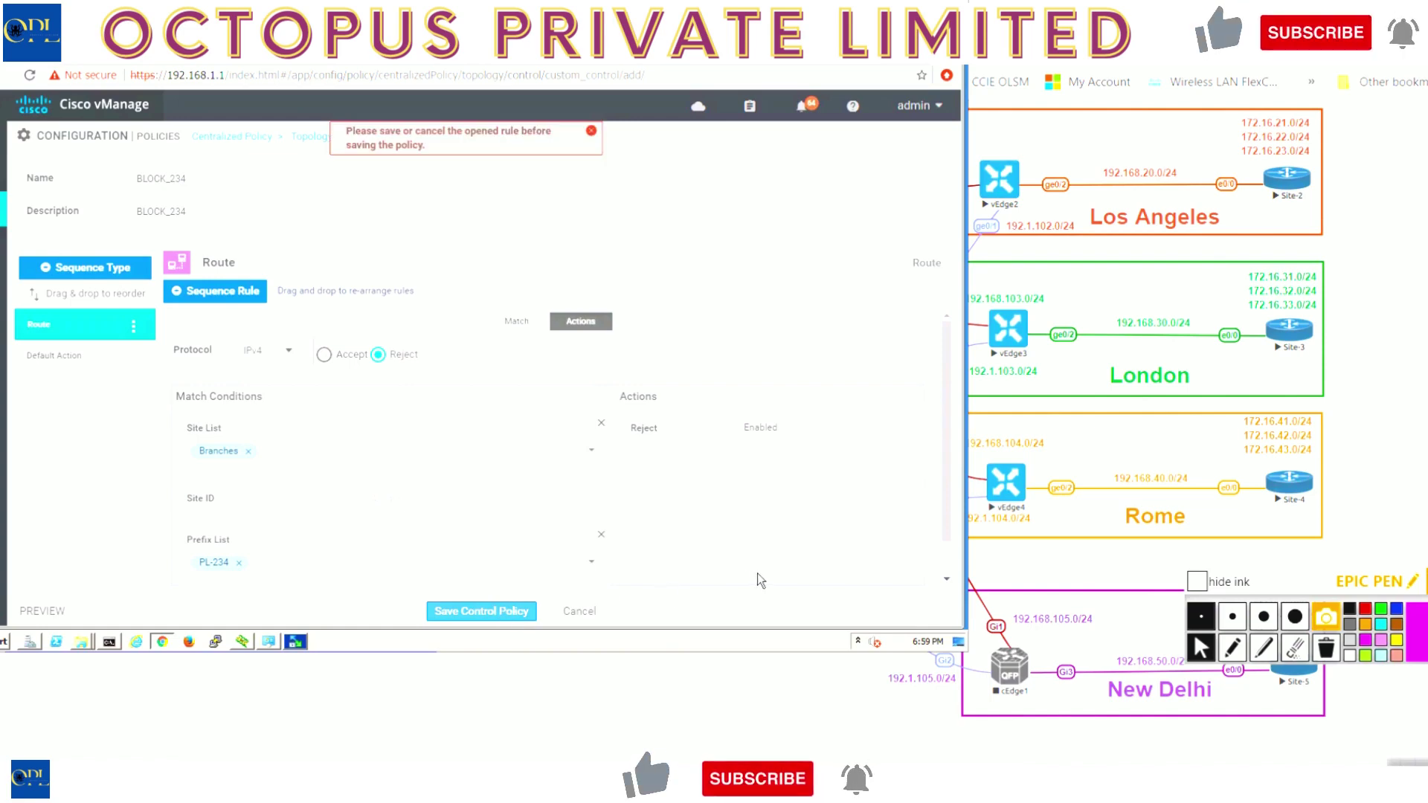
scroll(711, 549, down, 1)
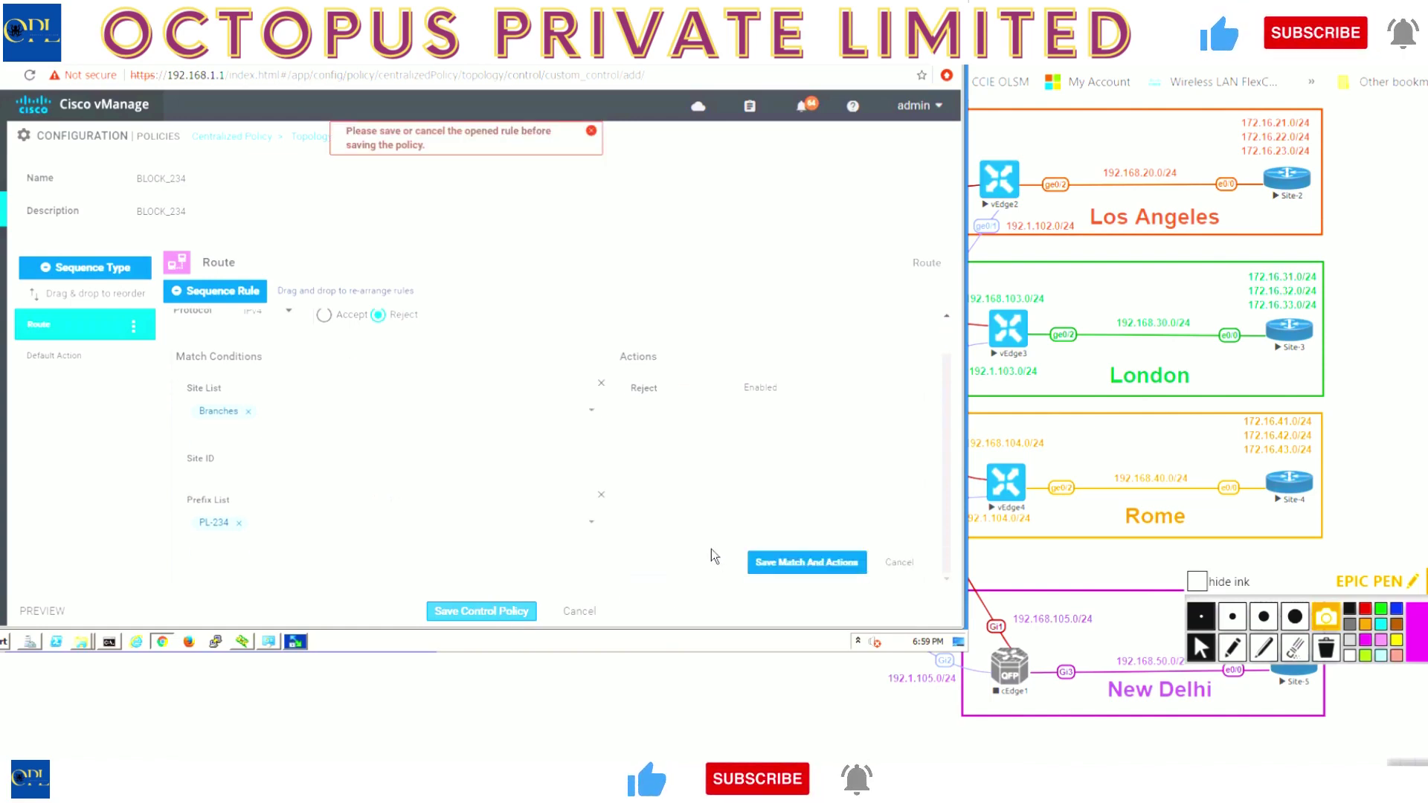
click(784, 569)
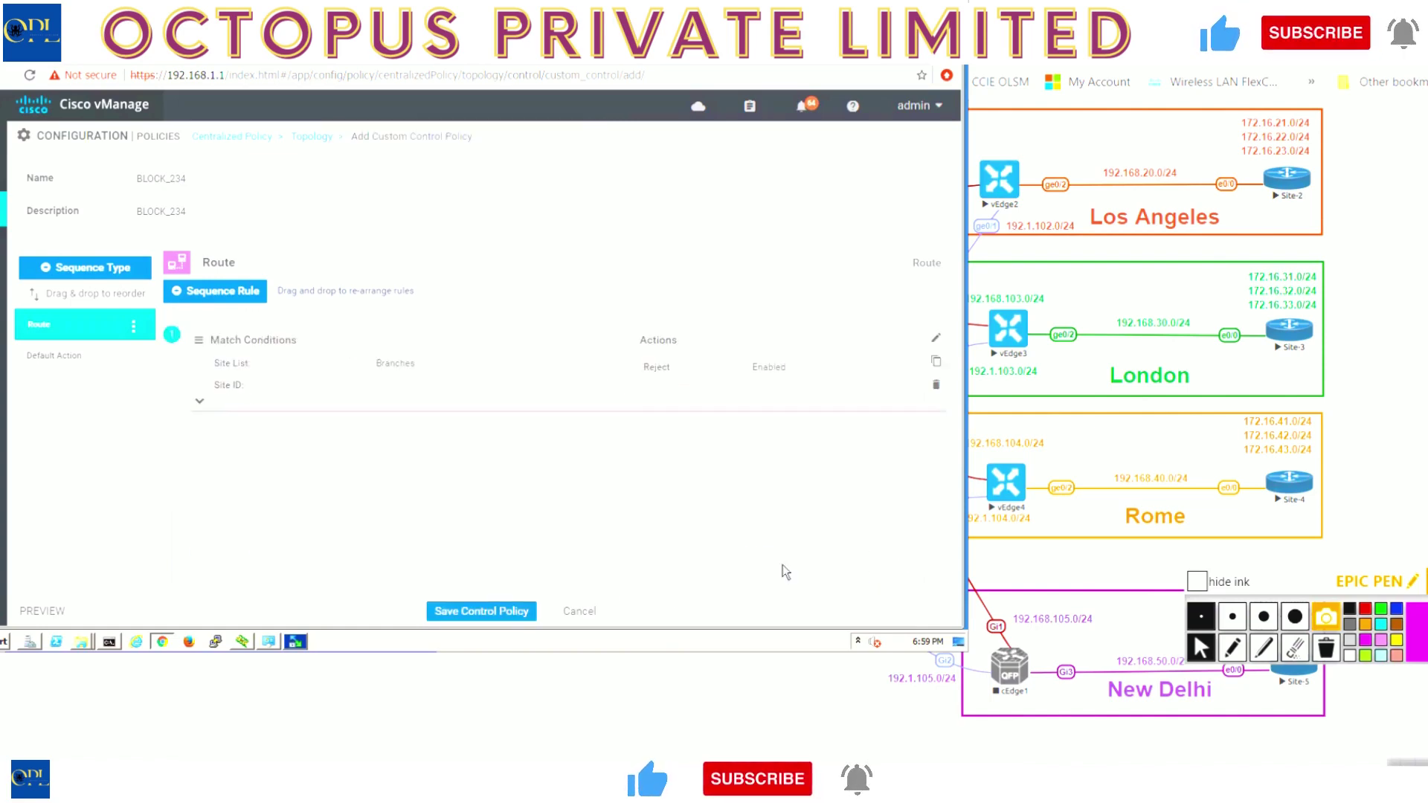
click(198, 400)
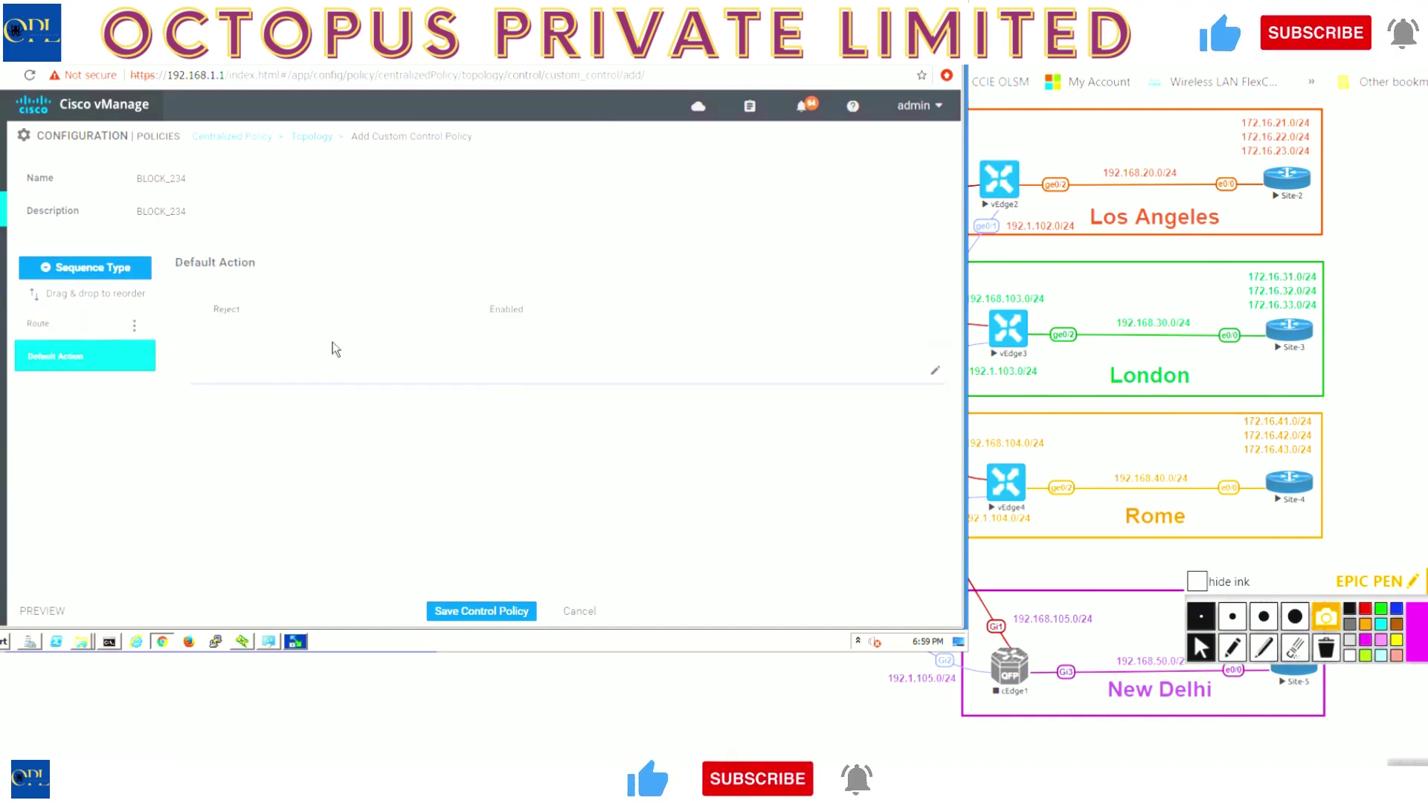
Set the control policy's default action to Accept and save that action.
click(935, 371)
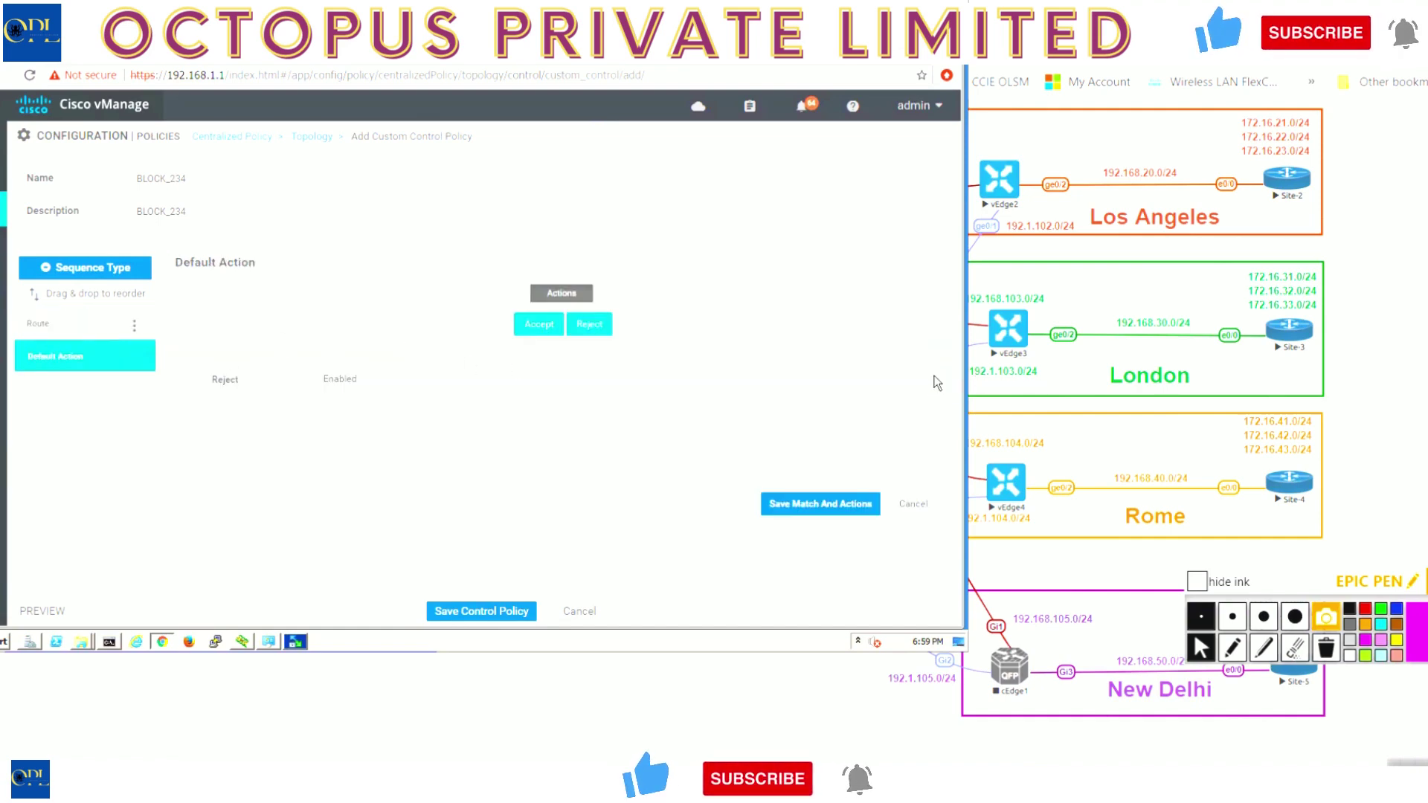
click(538, 327)
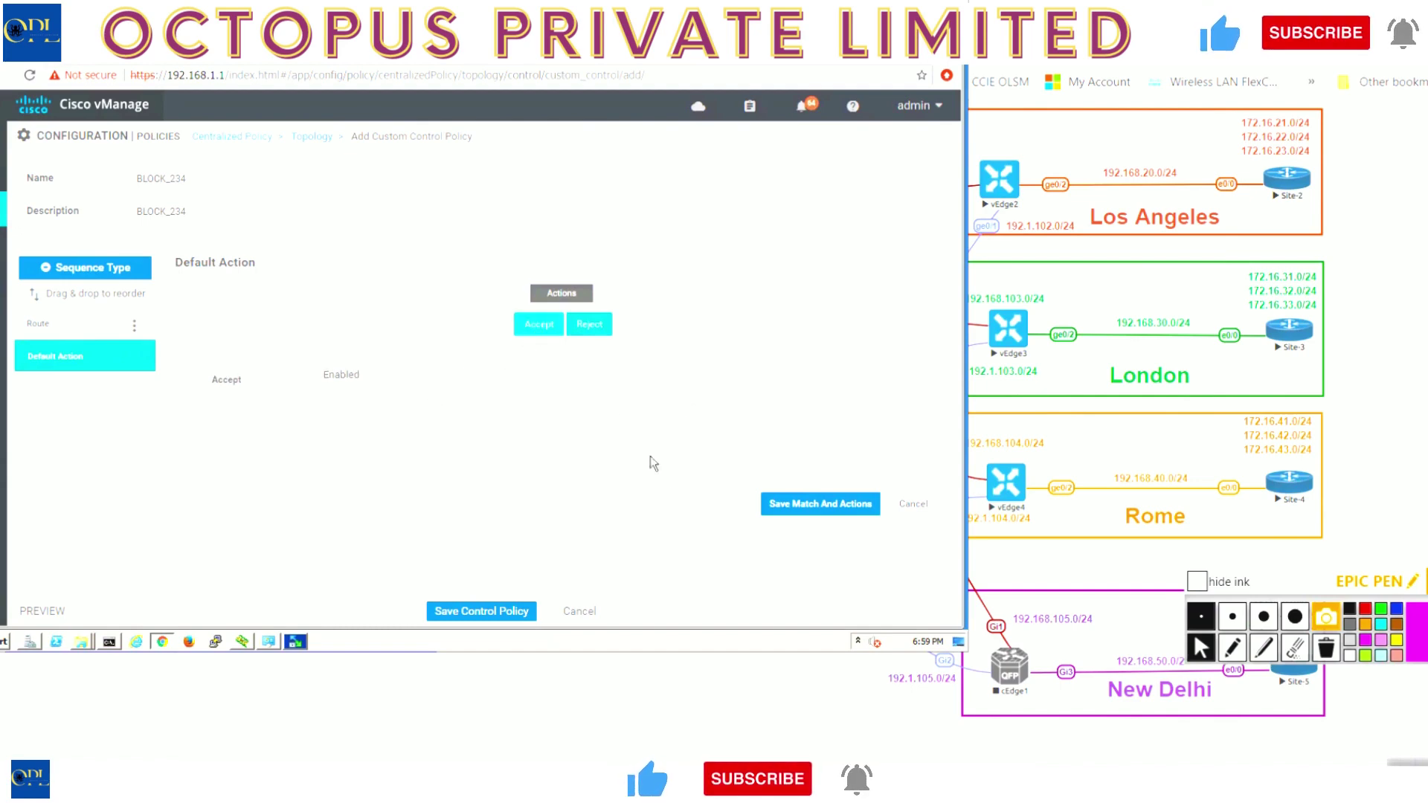
click(787, 504)
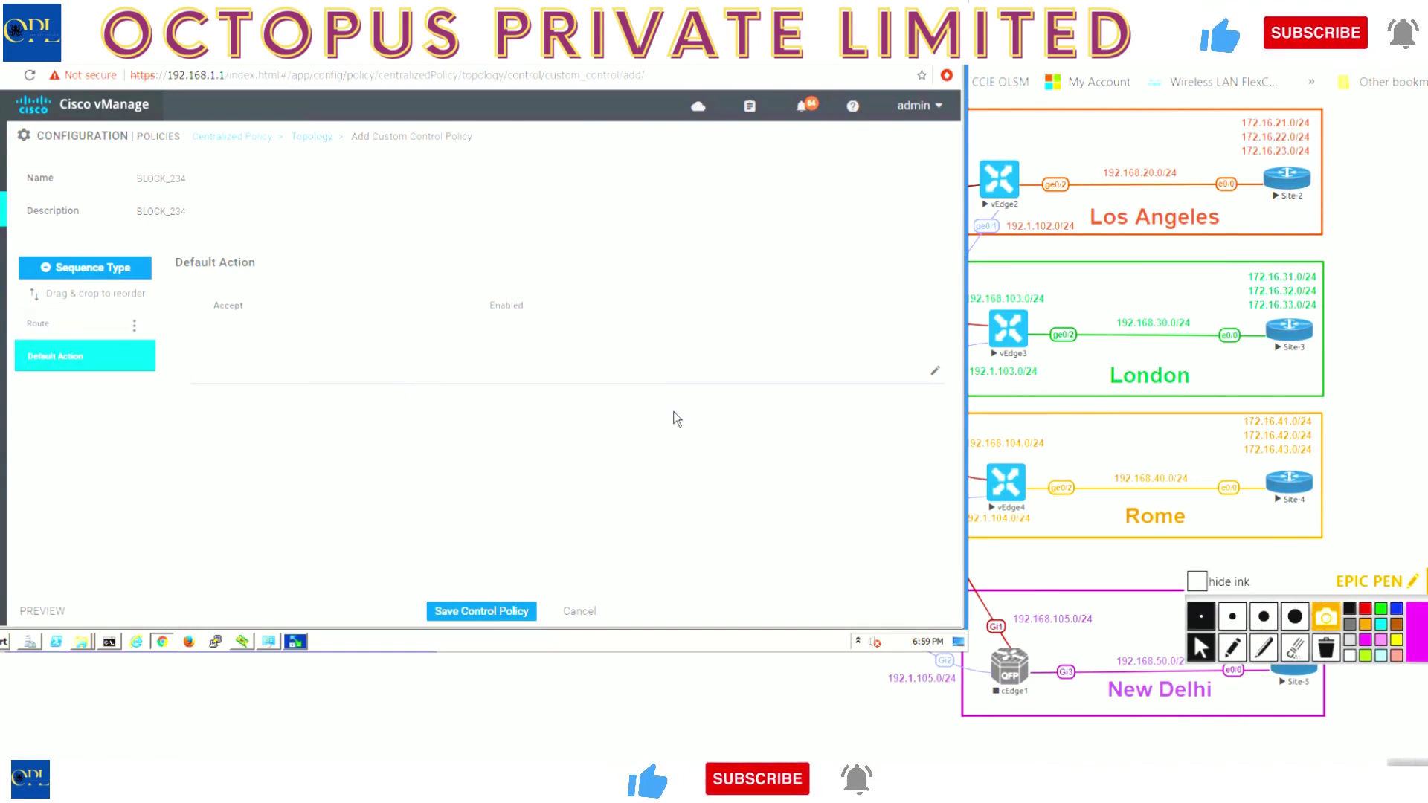
Review the Route rule's match conditions and the default action, and save the BLOCK_234 control policy.
click(74, 325)
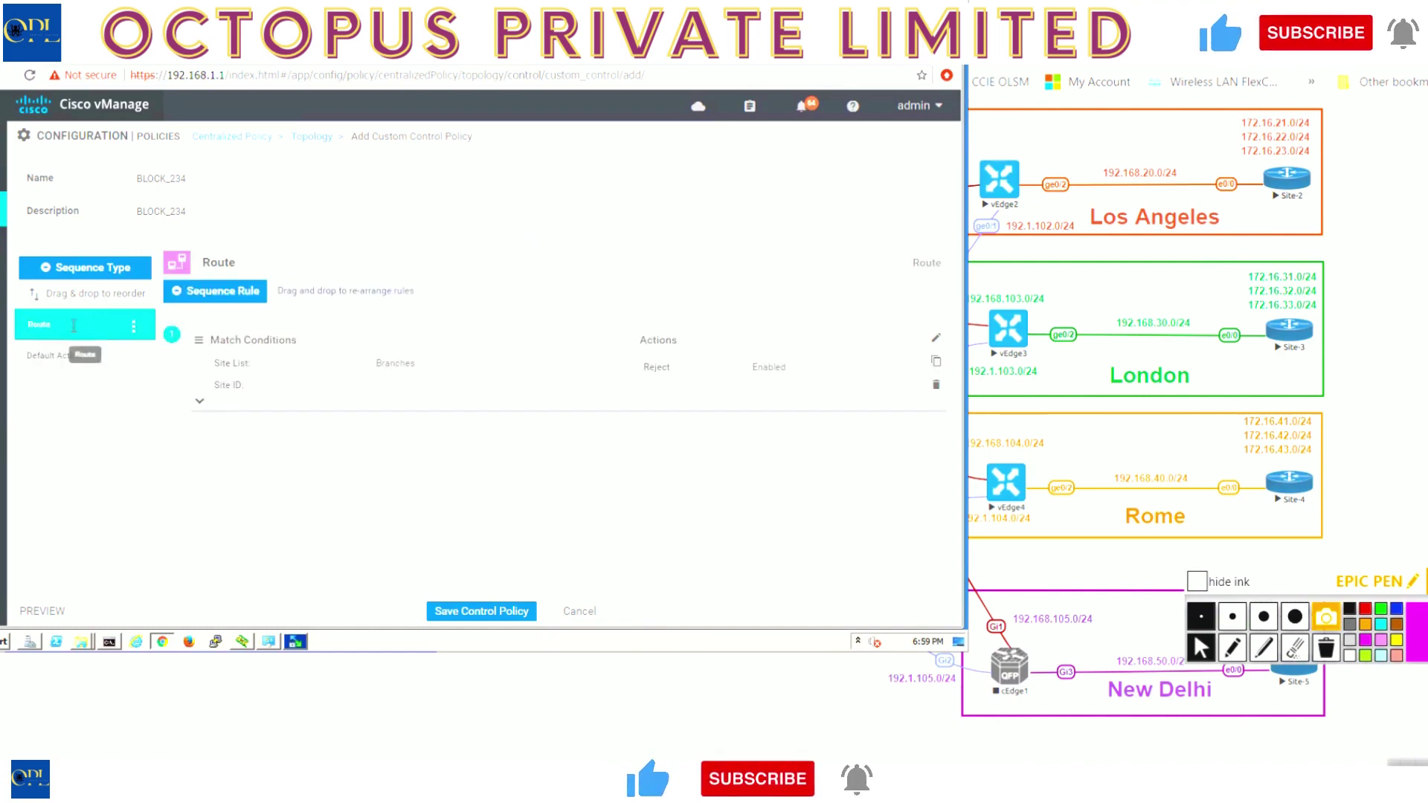
click(200, 403)
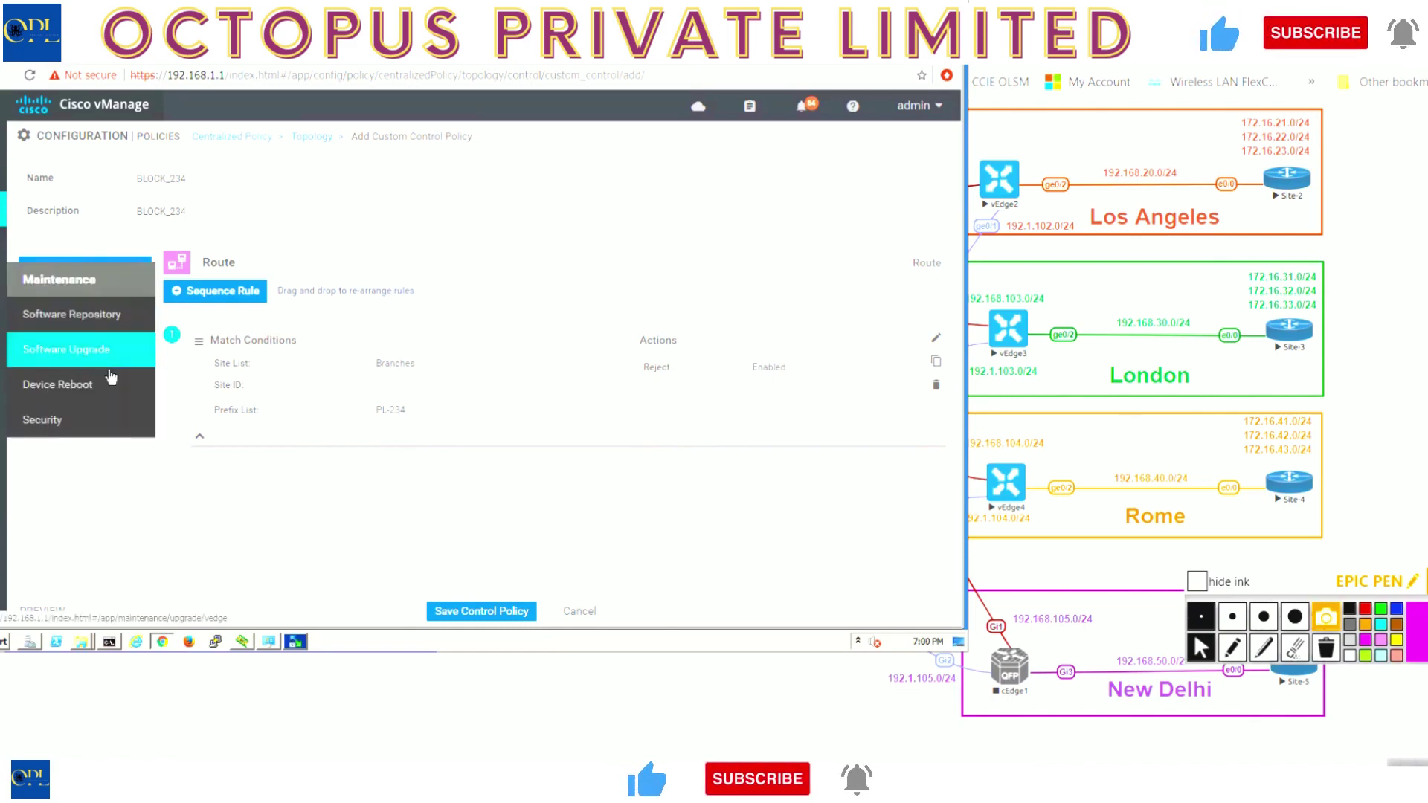
click(72, 355)
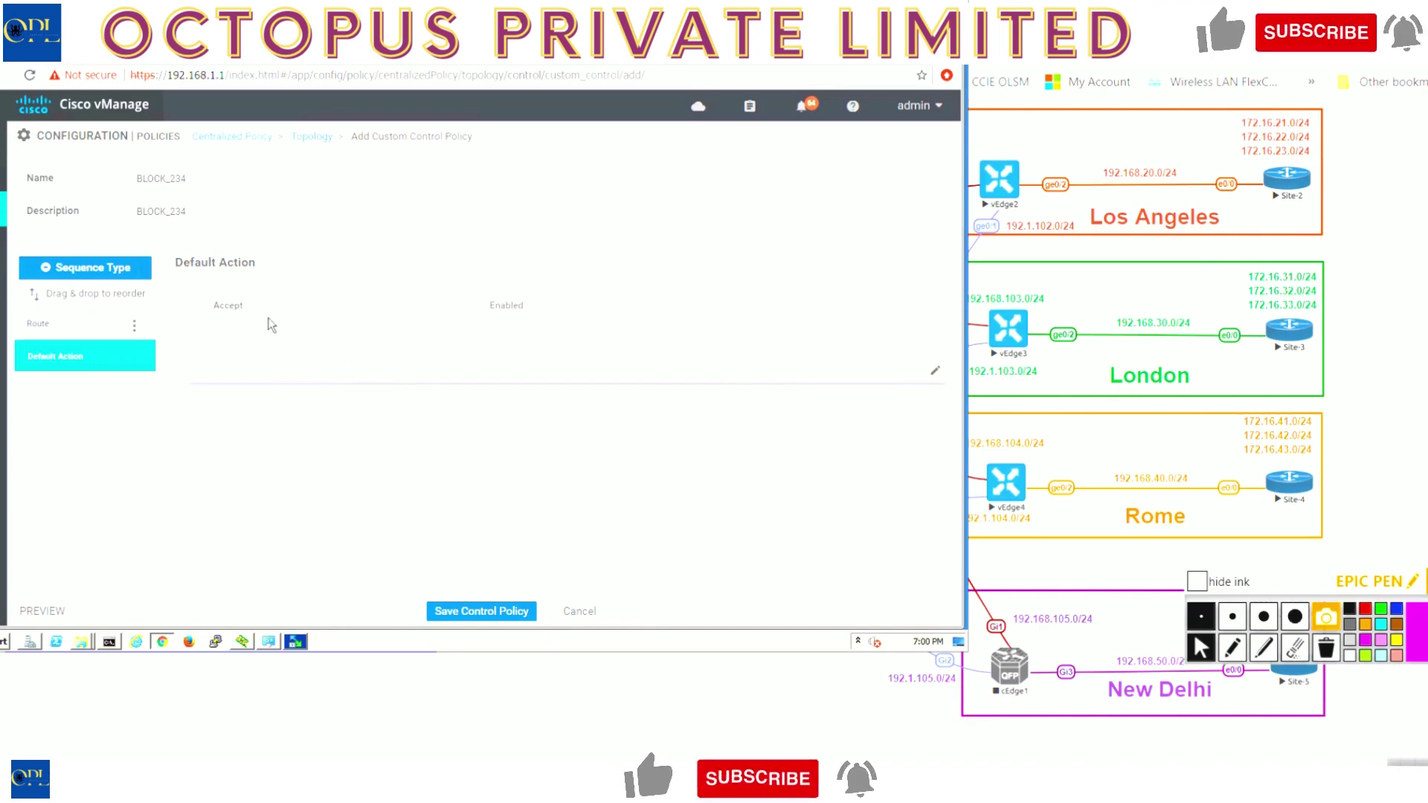
click(513, 612)
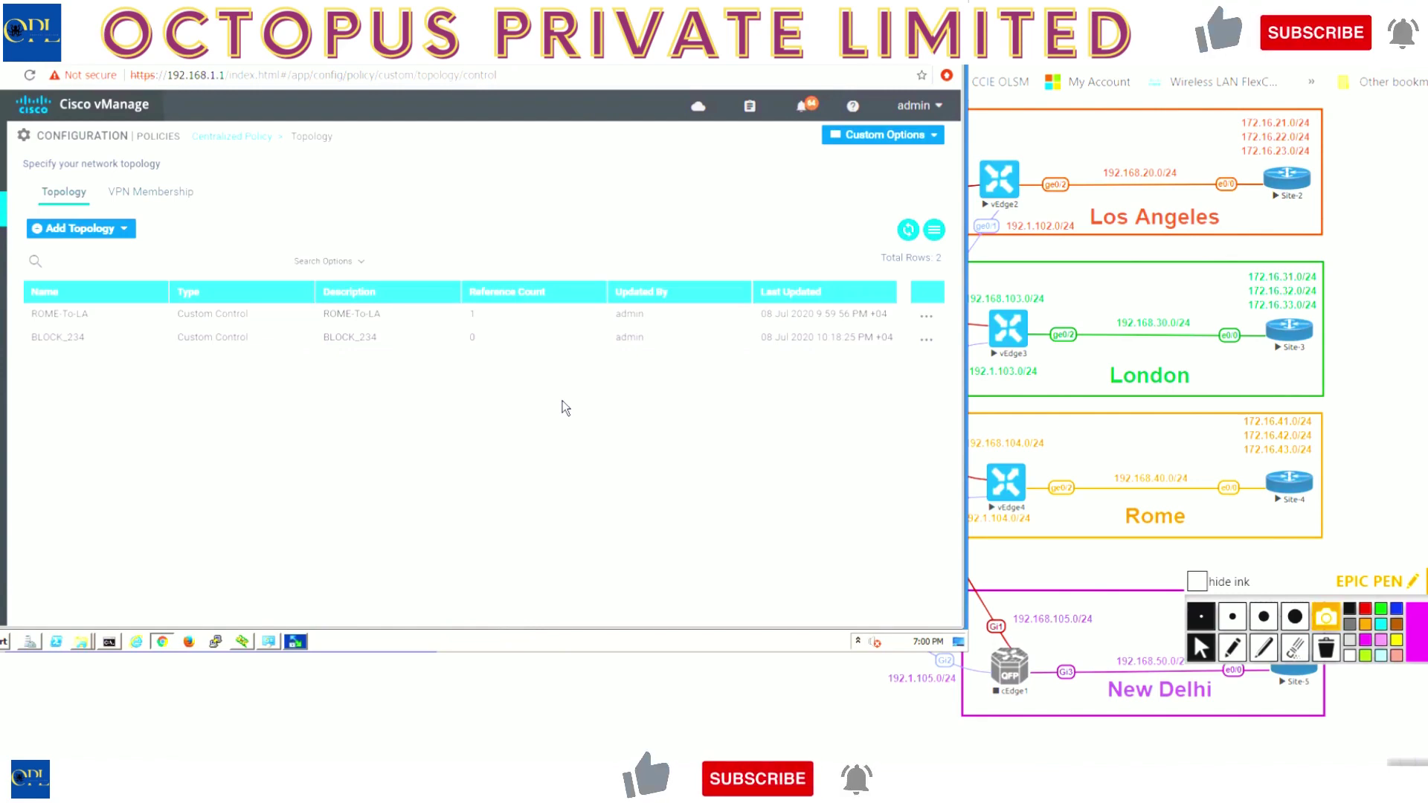
Return to the centralized policies and open the MAINCENTRAL policy for editing.
click(231, 140)
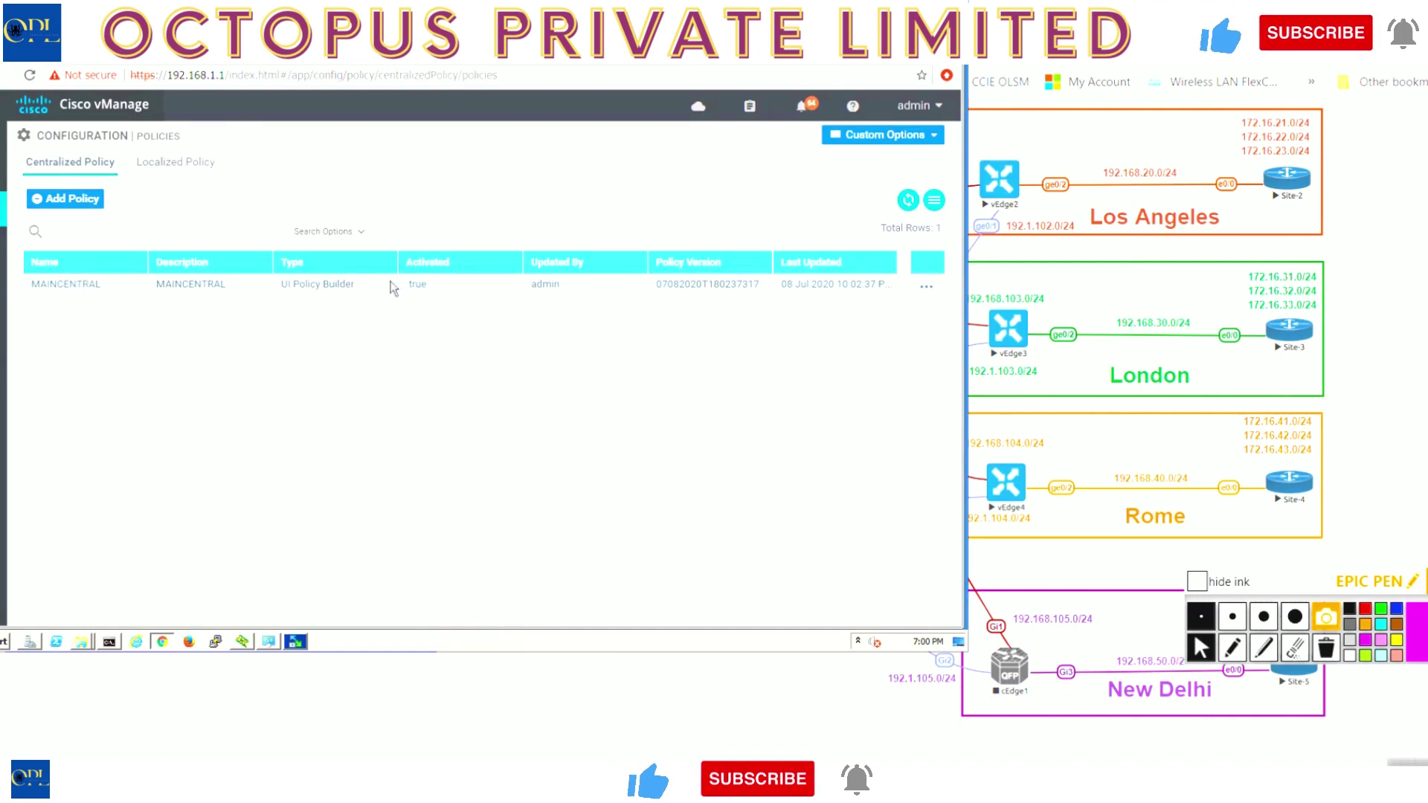
click(926, 286)
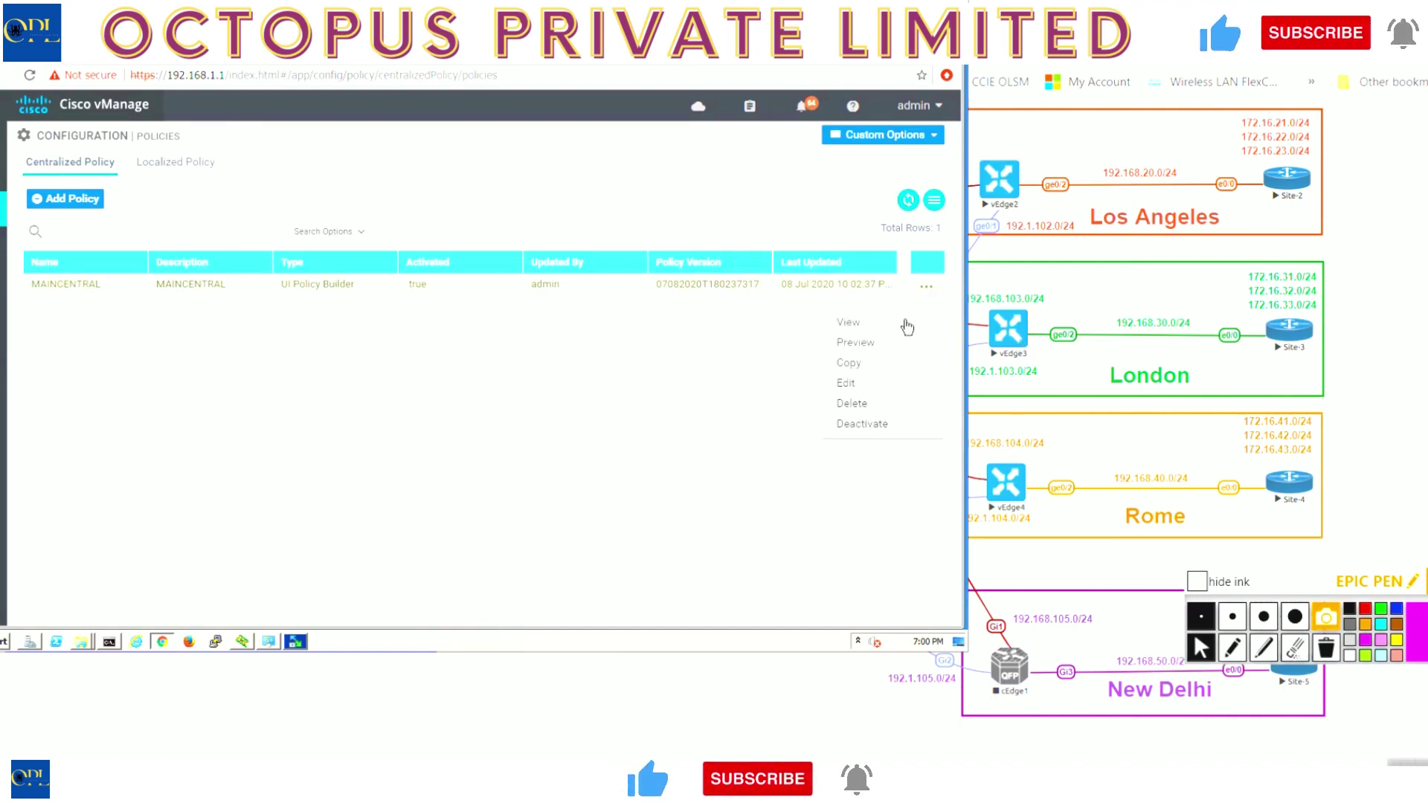
click(847, 383)
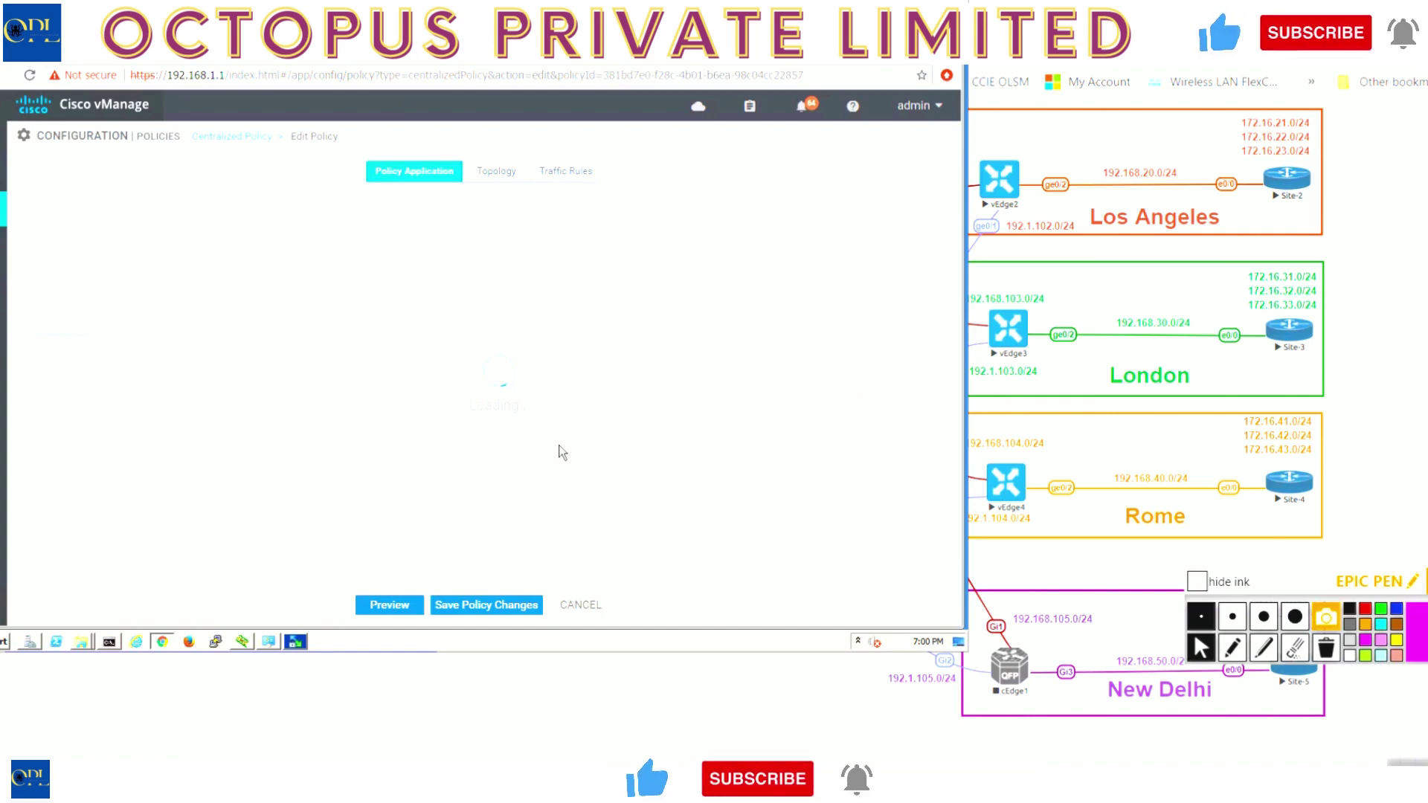
Import the existing Custom Control (Route and TLOC) topology BLOCK_234 into the MAINCENTRAL policy.
click(489, 174)
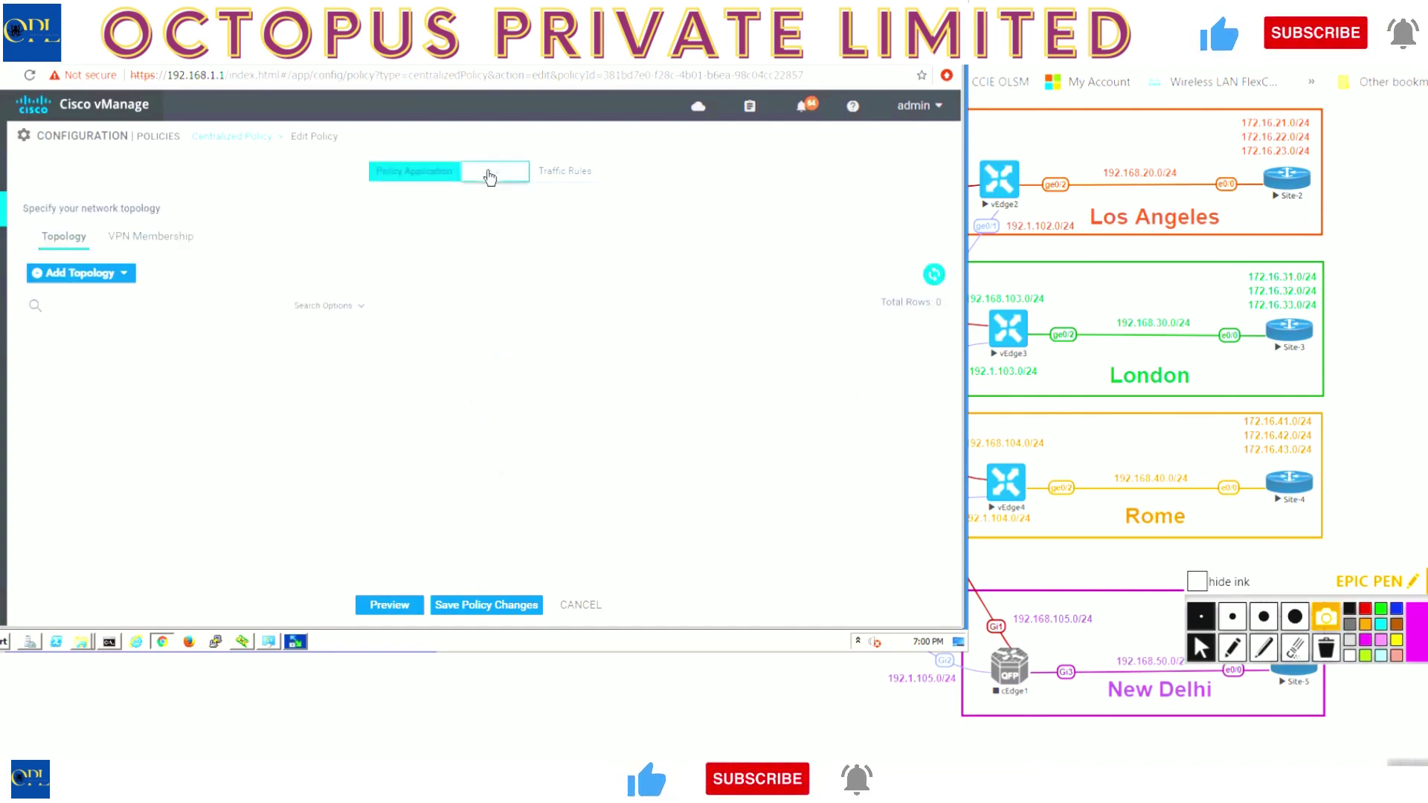
click(124, 273)
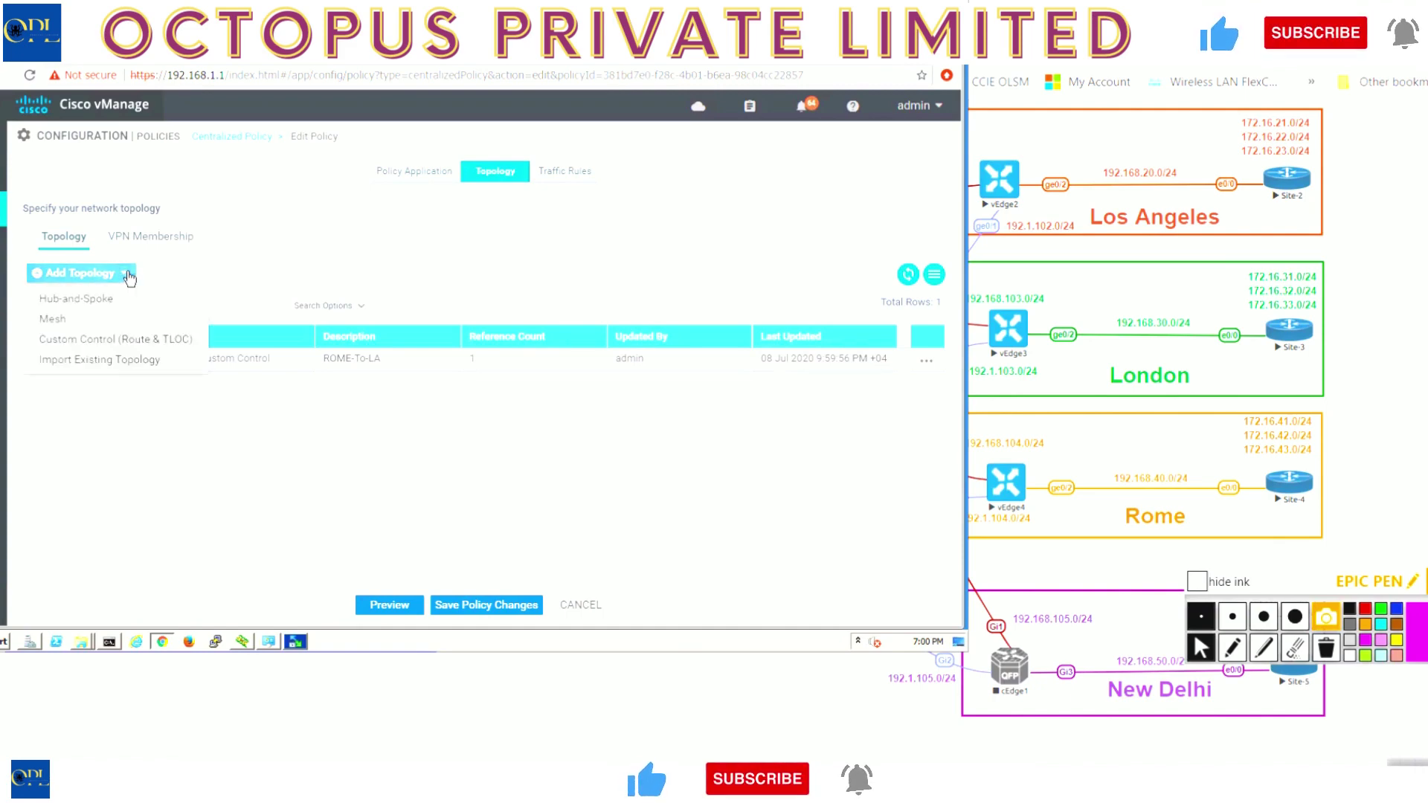
click(68, 362)
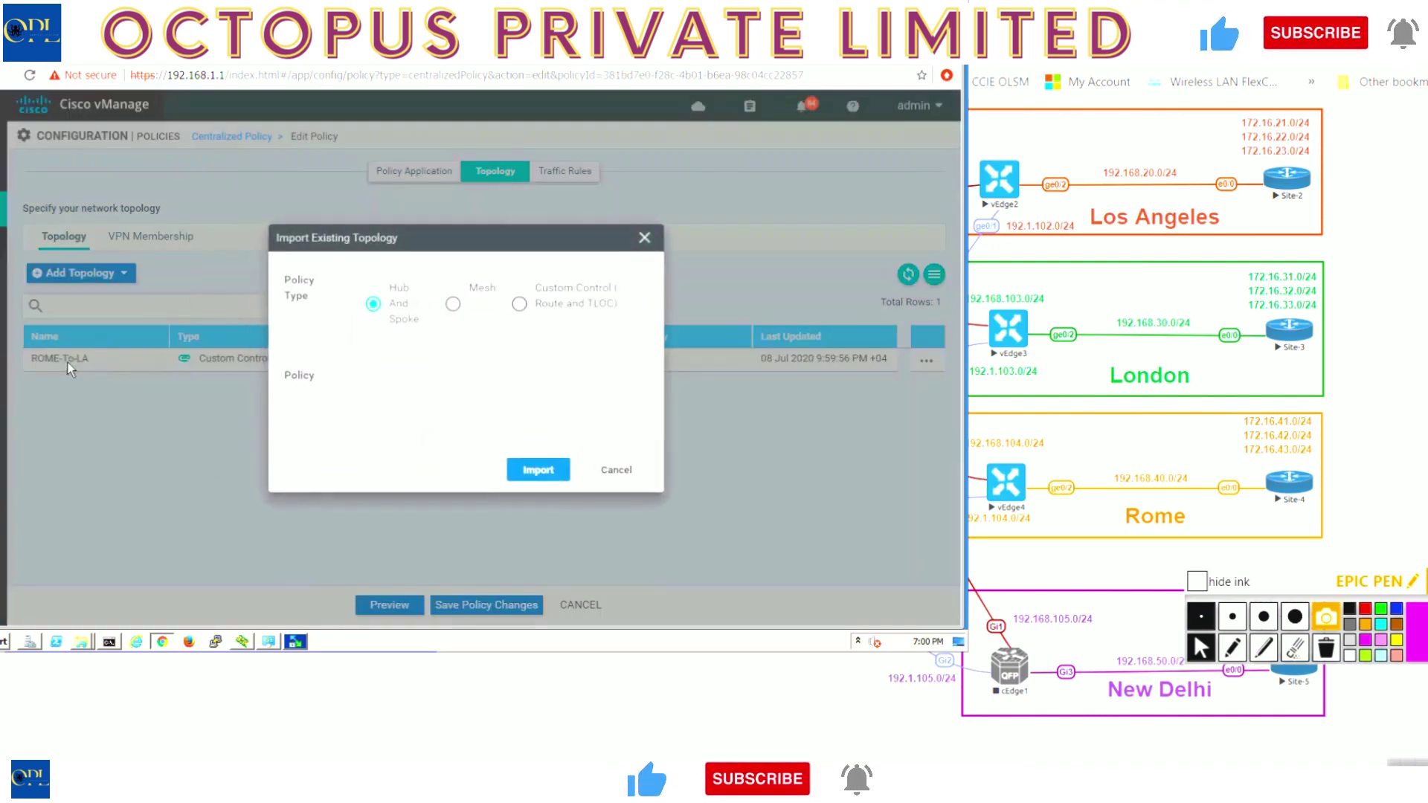
click(519, 303)
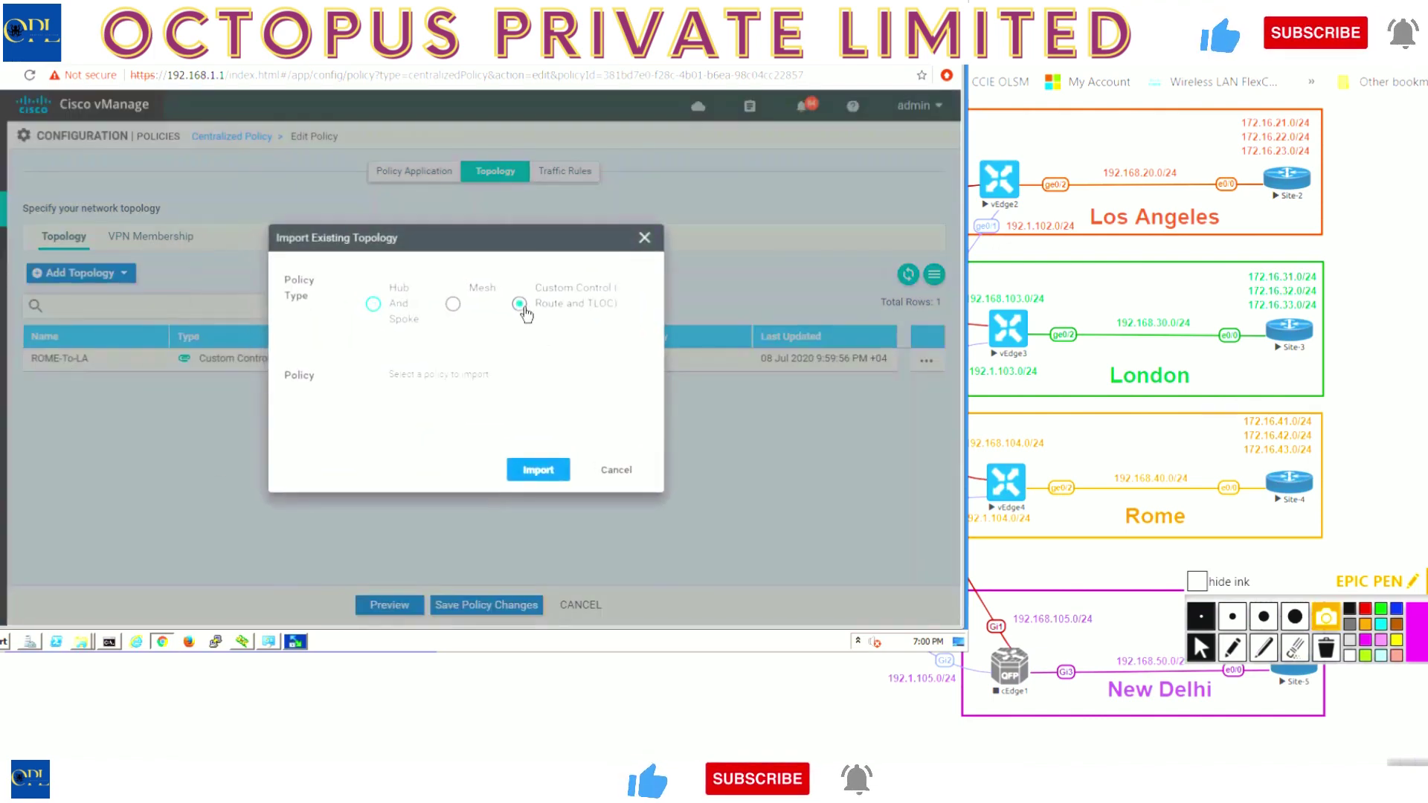
click(507, 362)
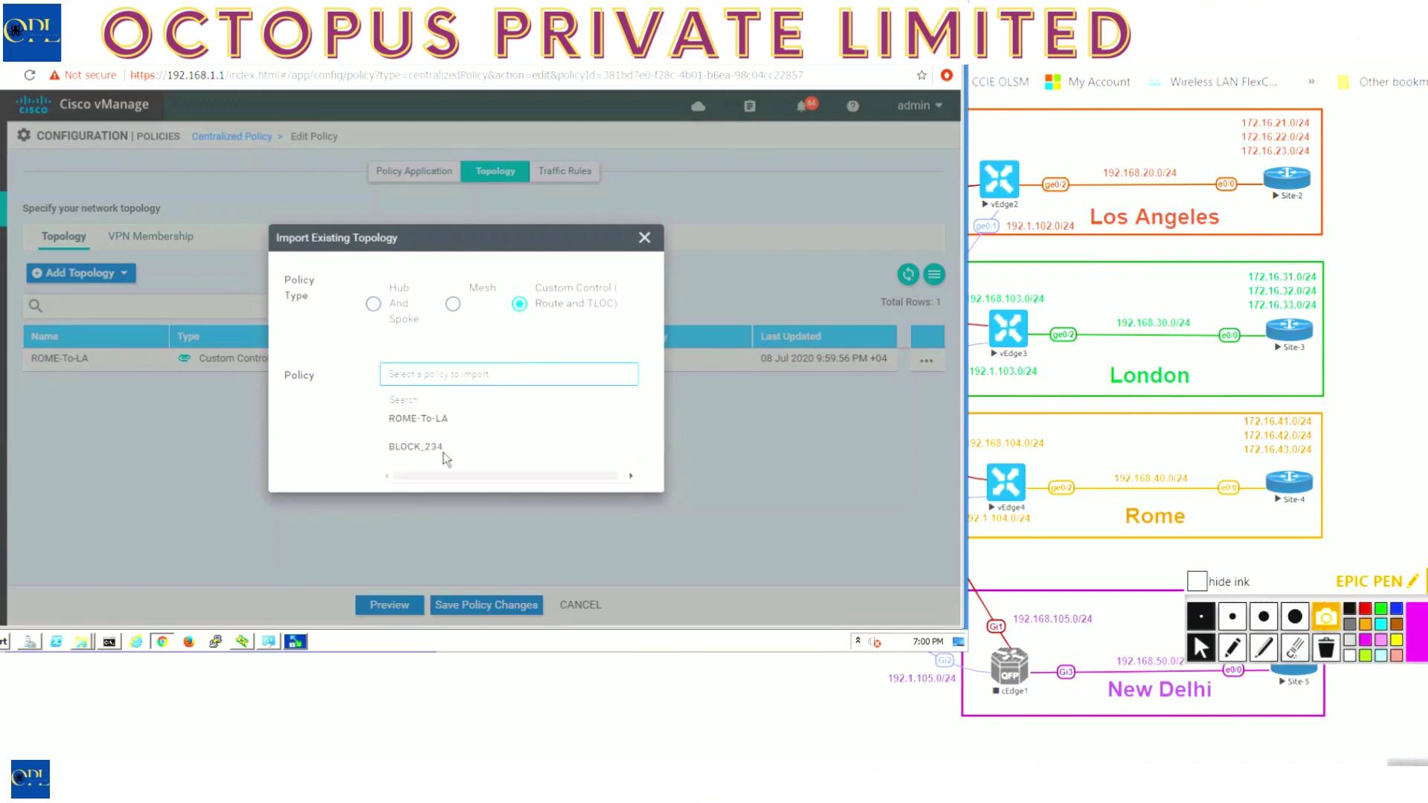
click(443, 452)
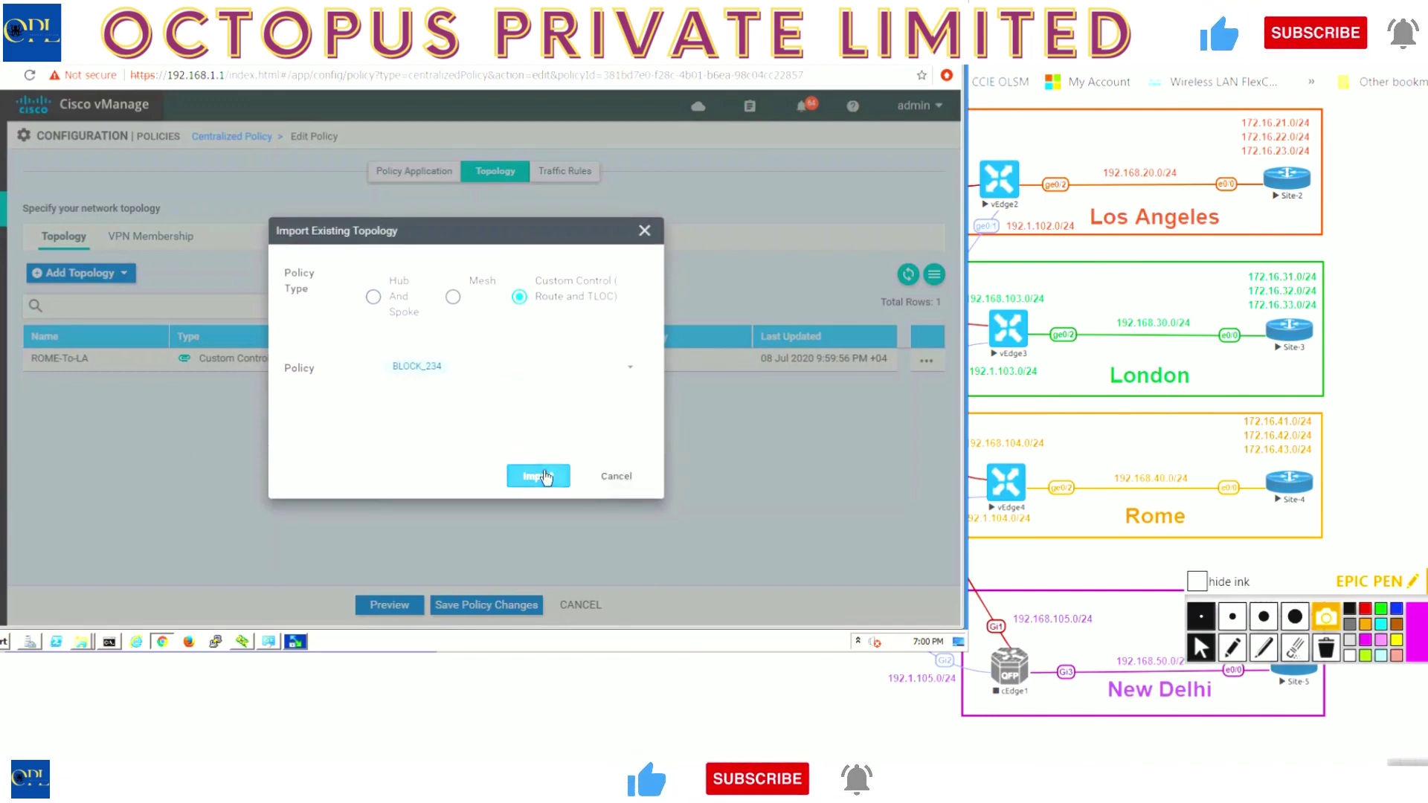
click(545, 477)
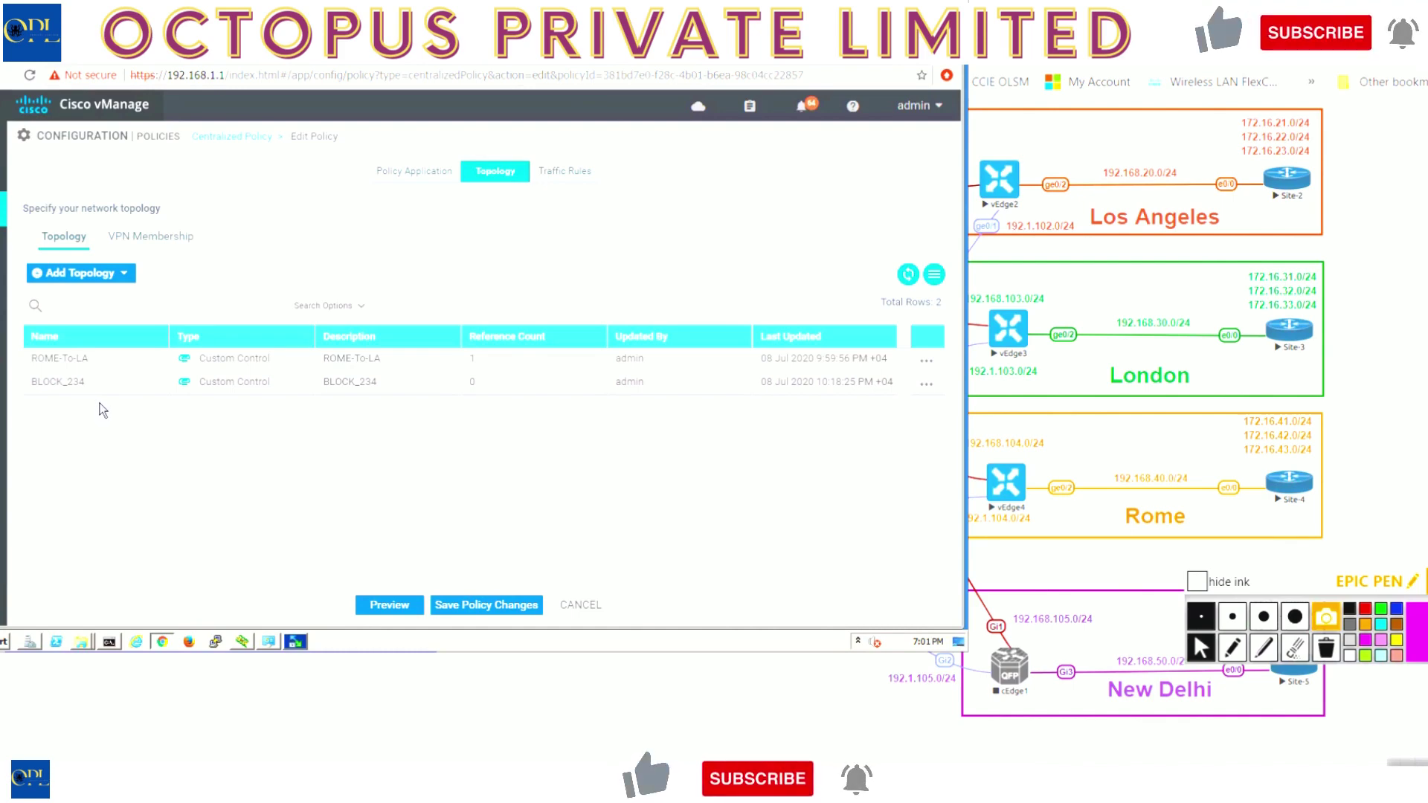
In MAINCENTRAL's policy application, apply the BLOCK_234 topology outbound to the Dubai site list.
click(392, 177)
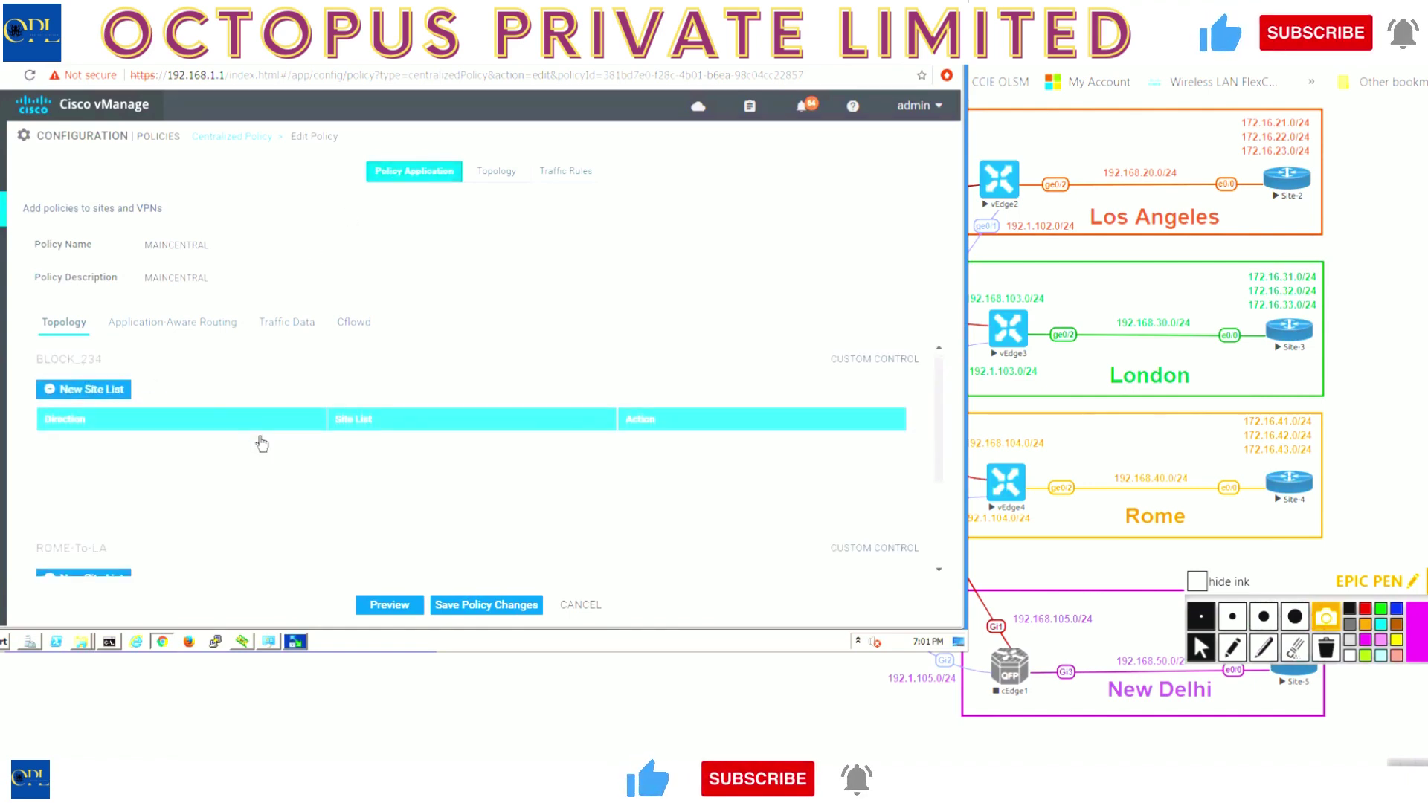
scroll(261, 435, down, 2)
scroll(238, 394, up, 2)
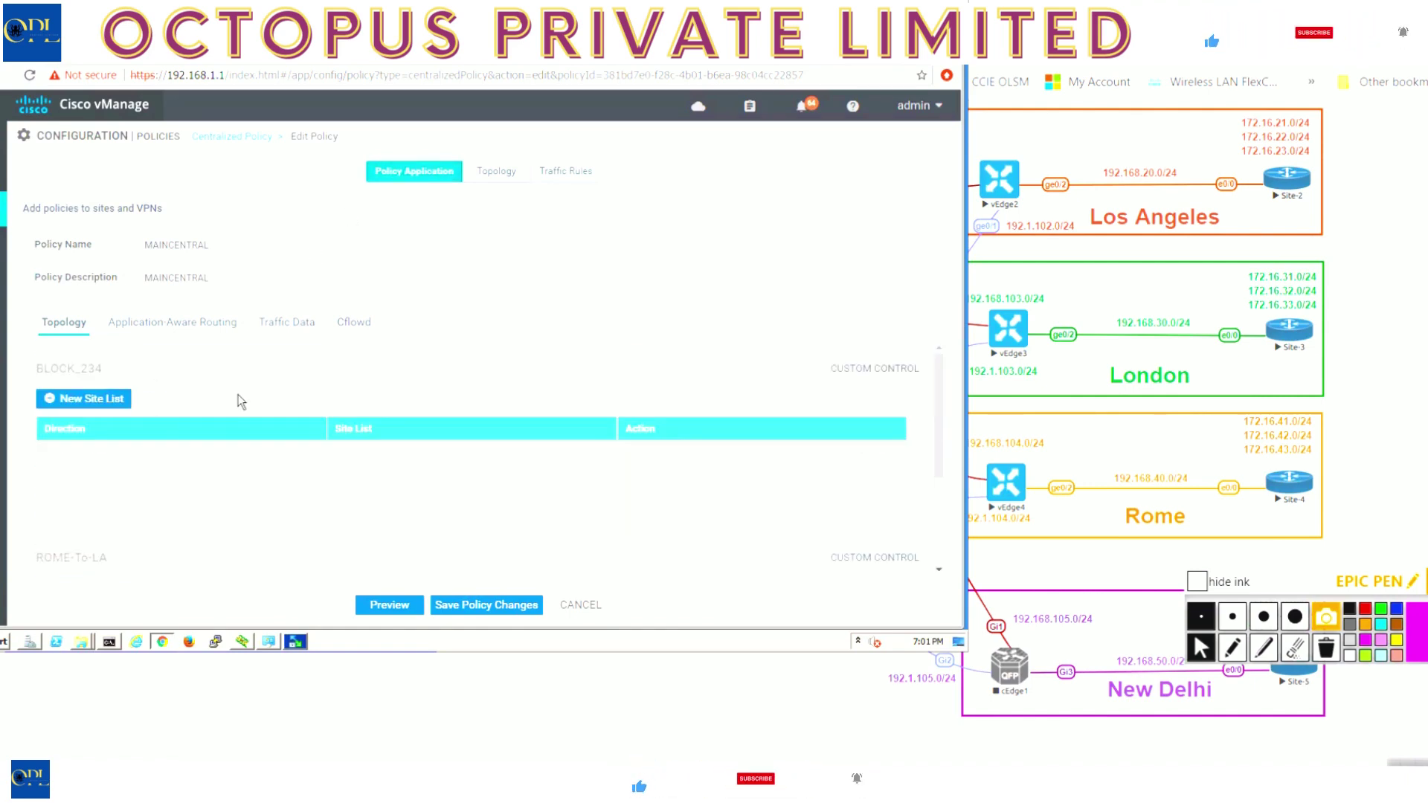
click(120, 408)
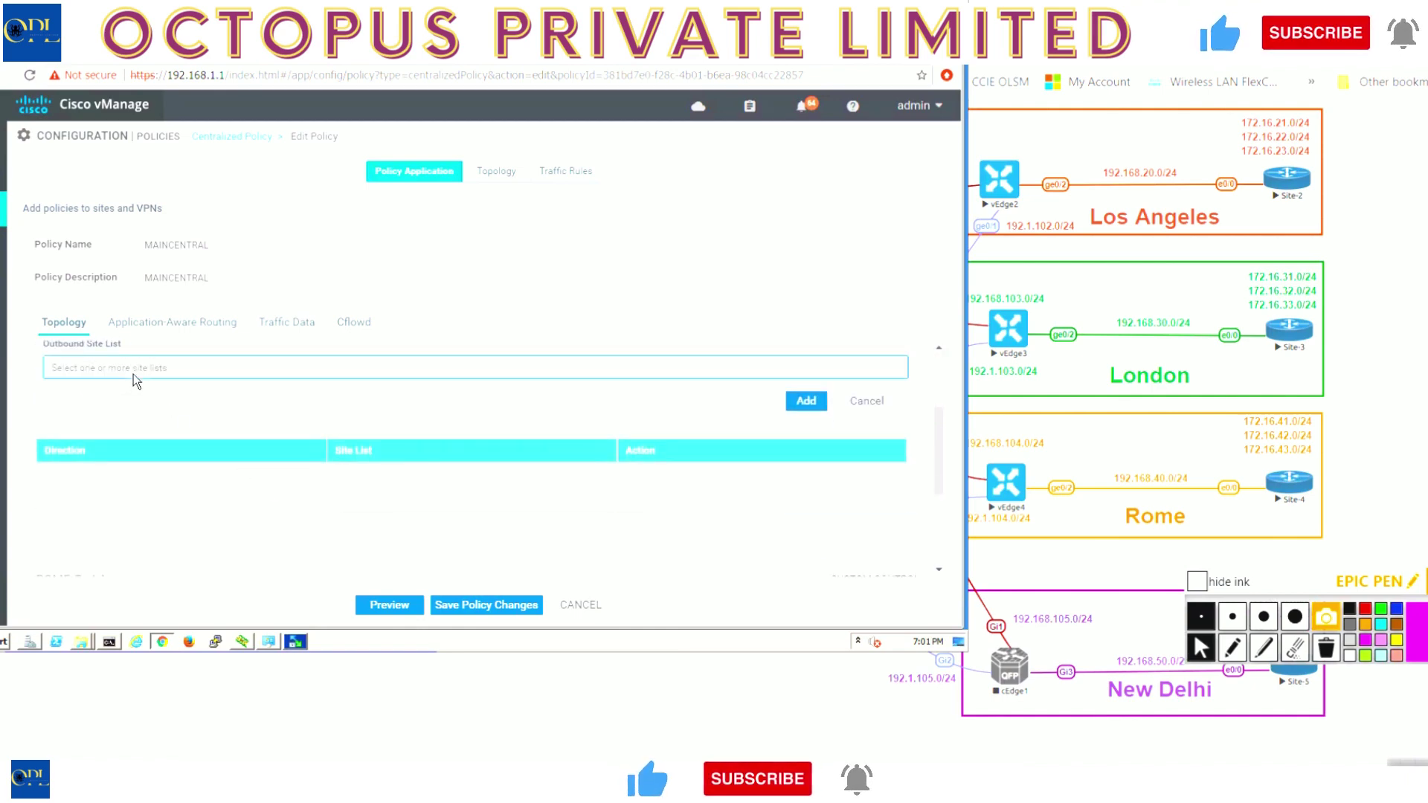
click(136, 381)
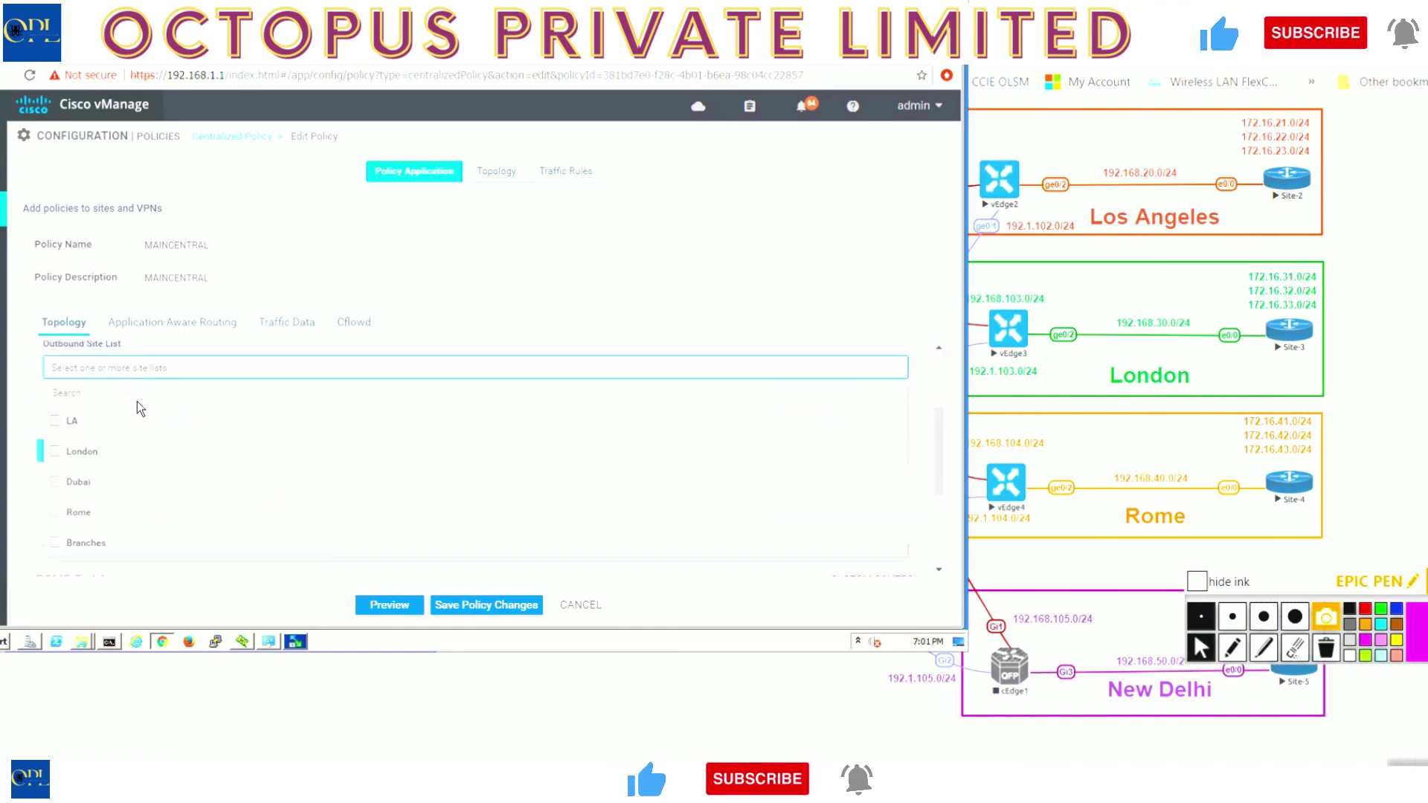
click(56, 486)
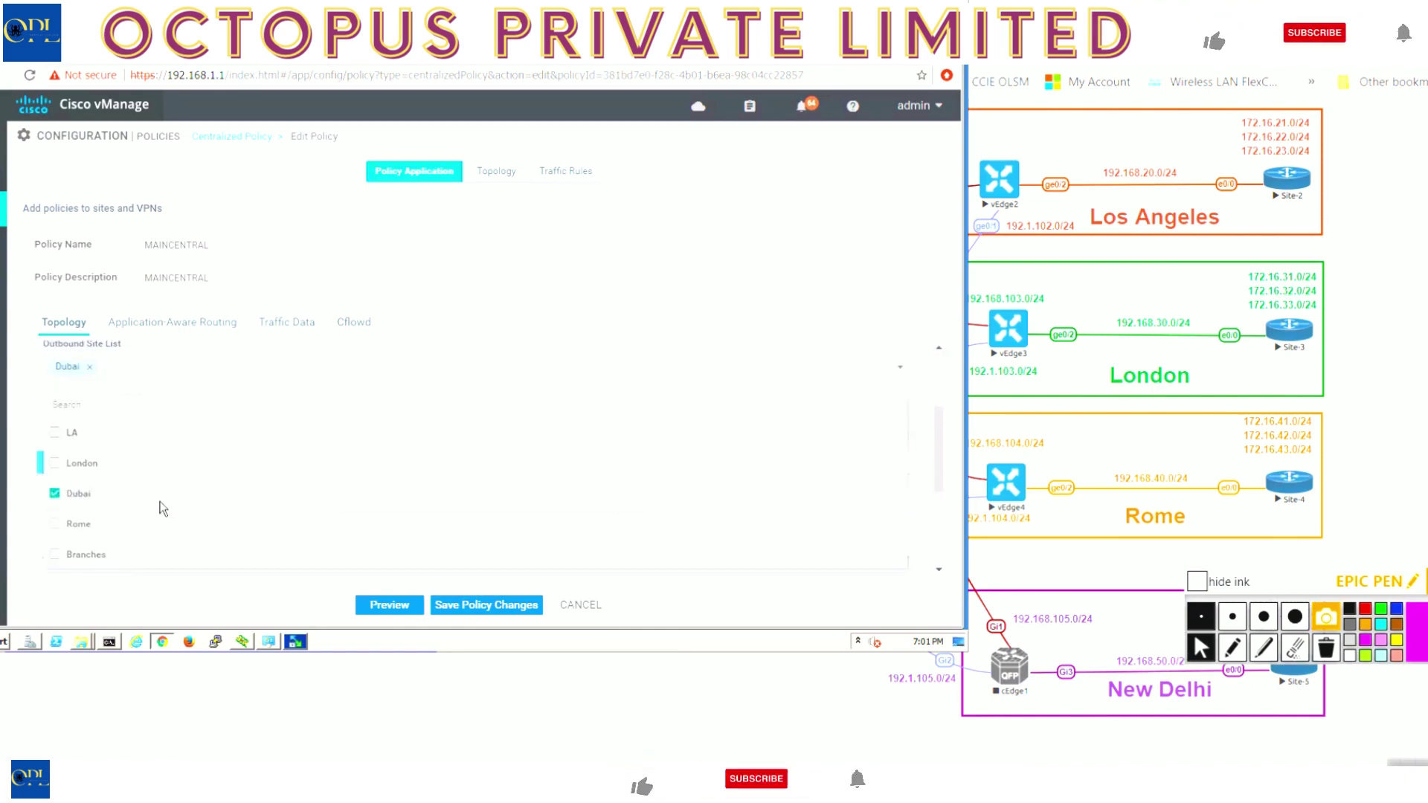
click(403, 350)
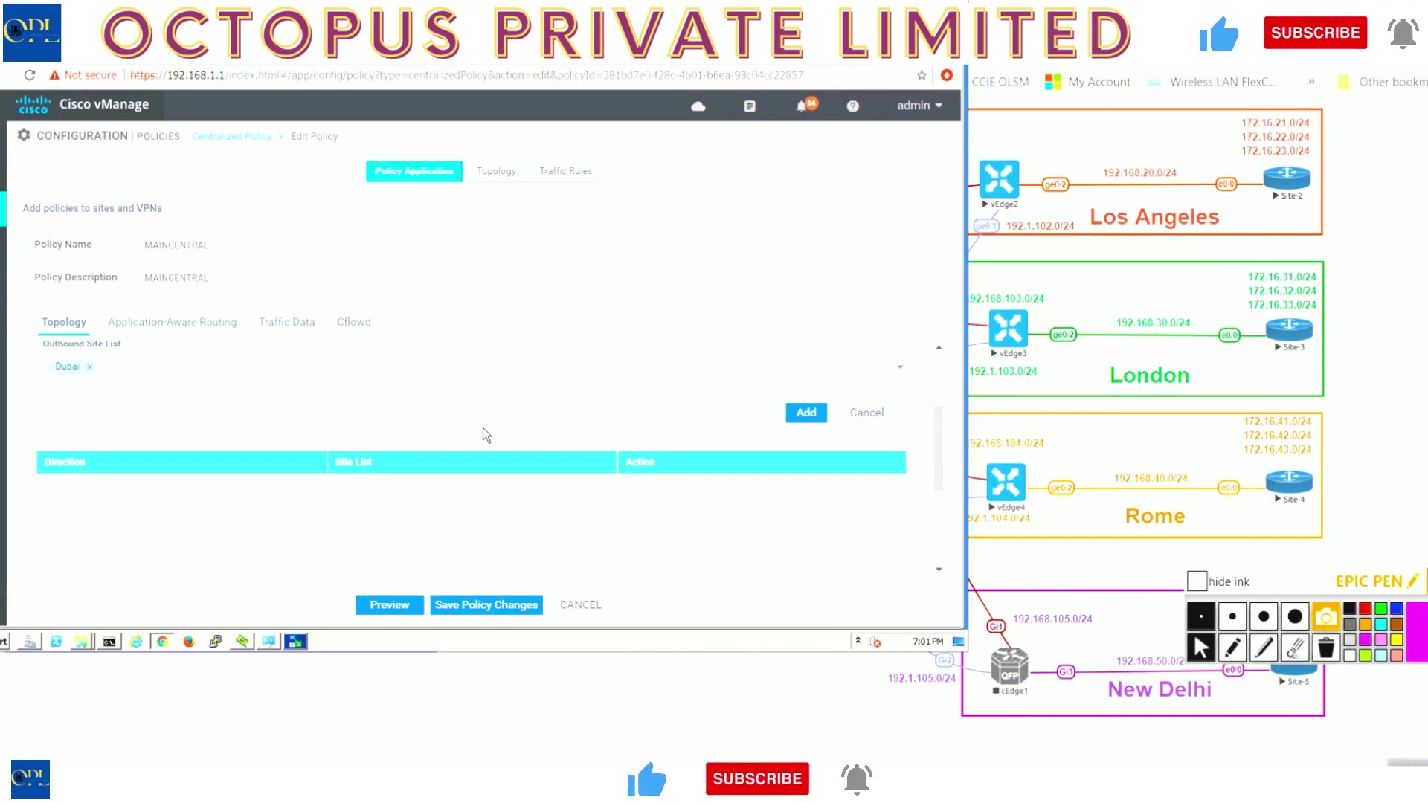
click(806, 412)
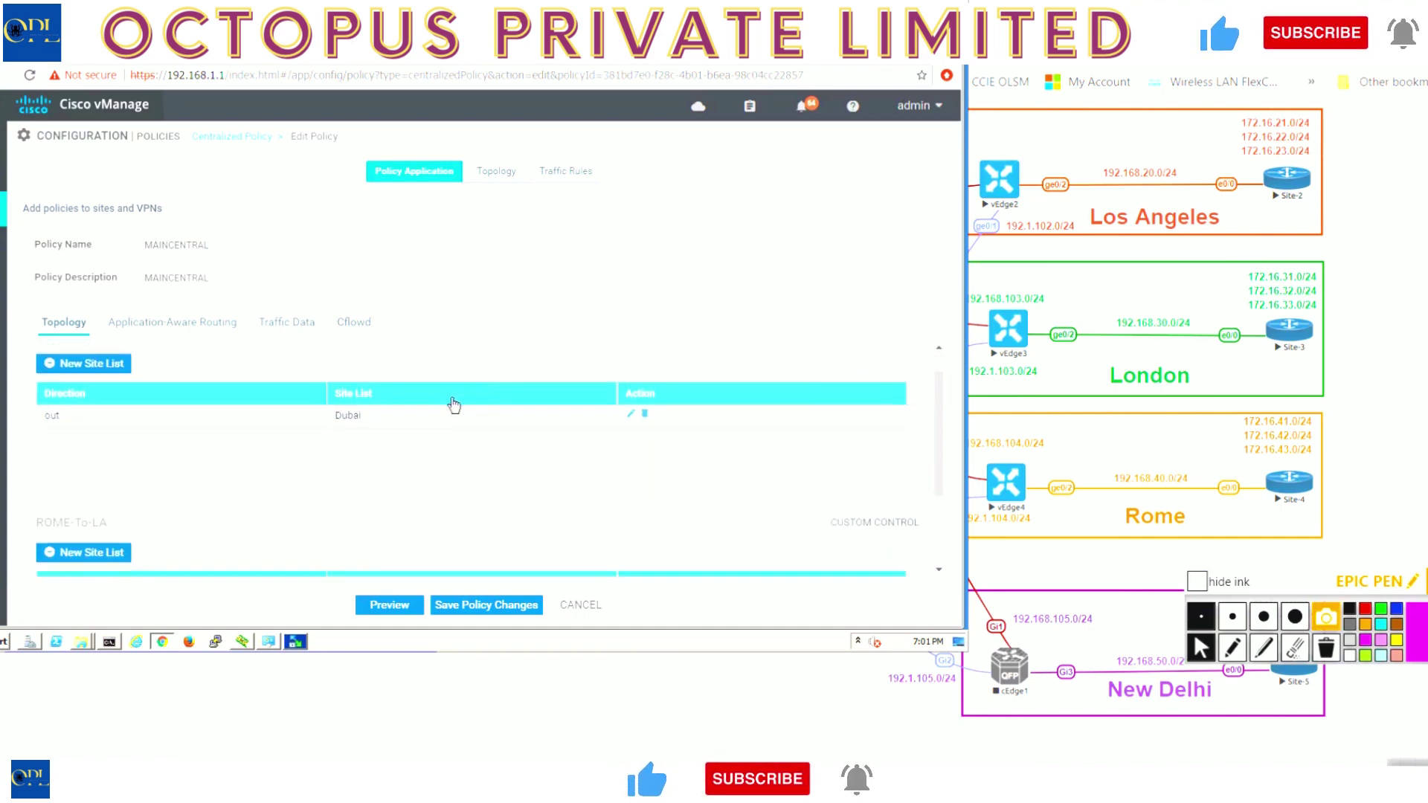
Save the MAINCENTRAL policy changes and activate the policy on vSmart.
scroll(451, 438, up, 1)
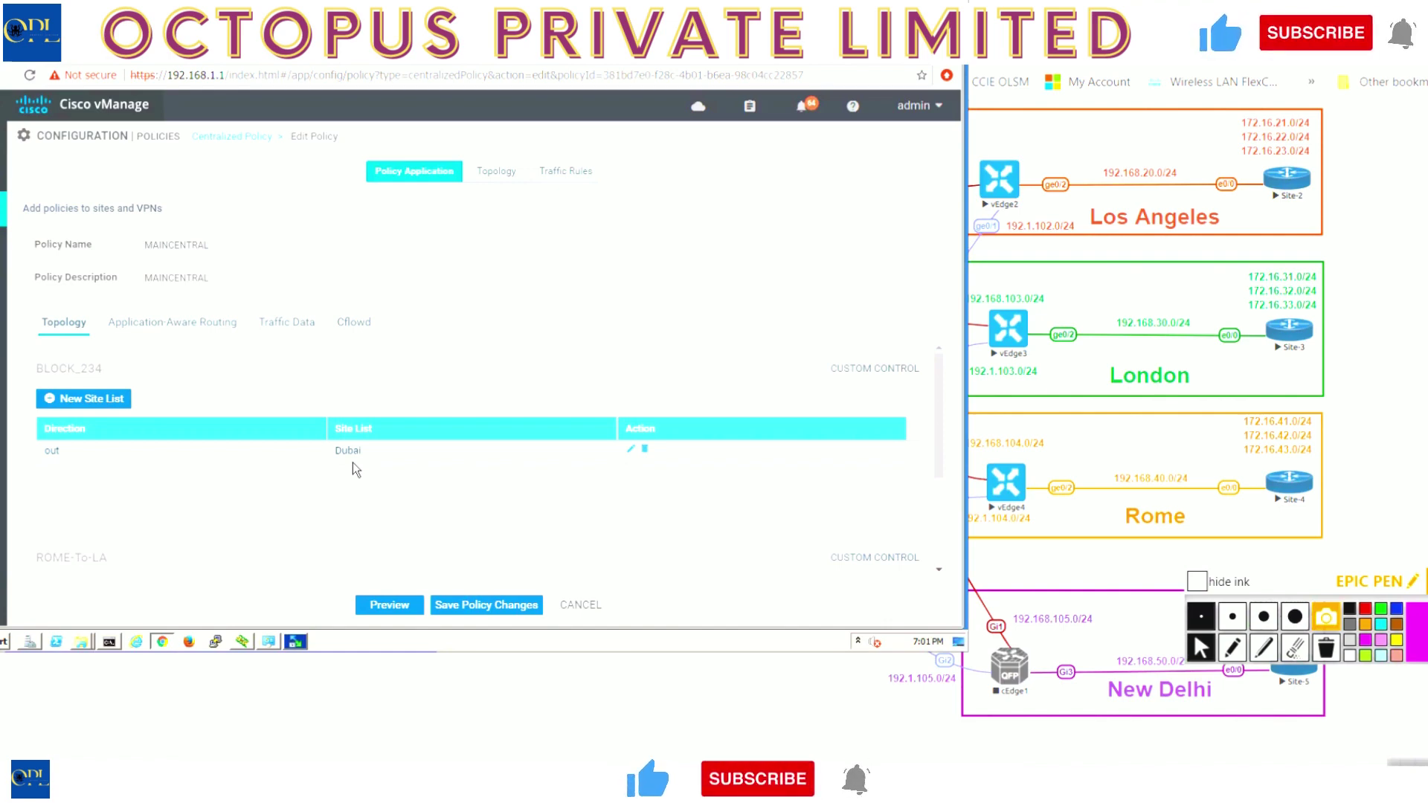
click(487, 606)
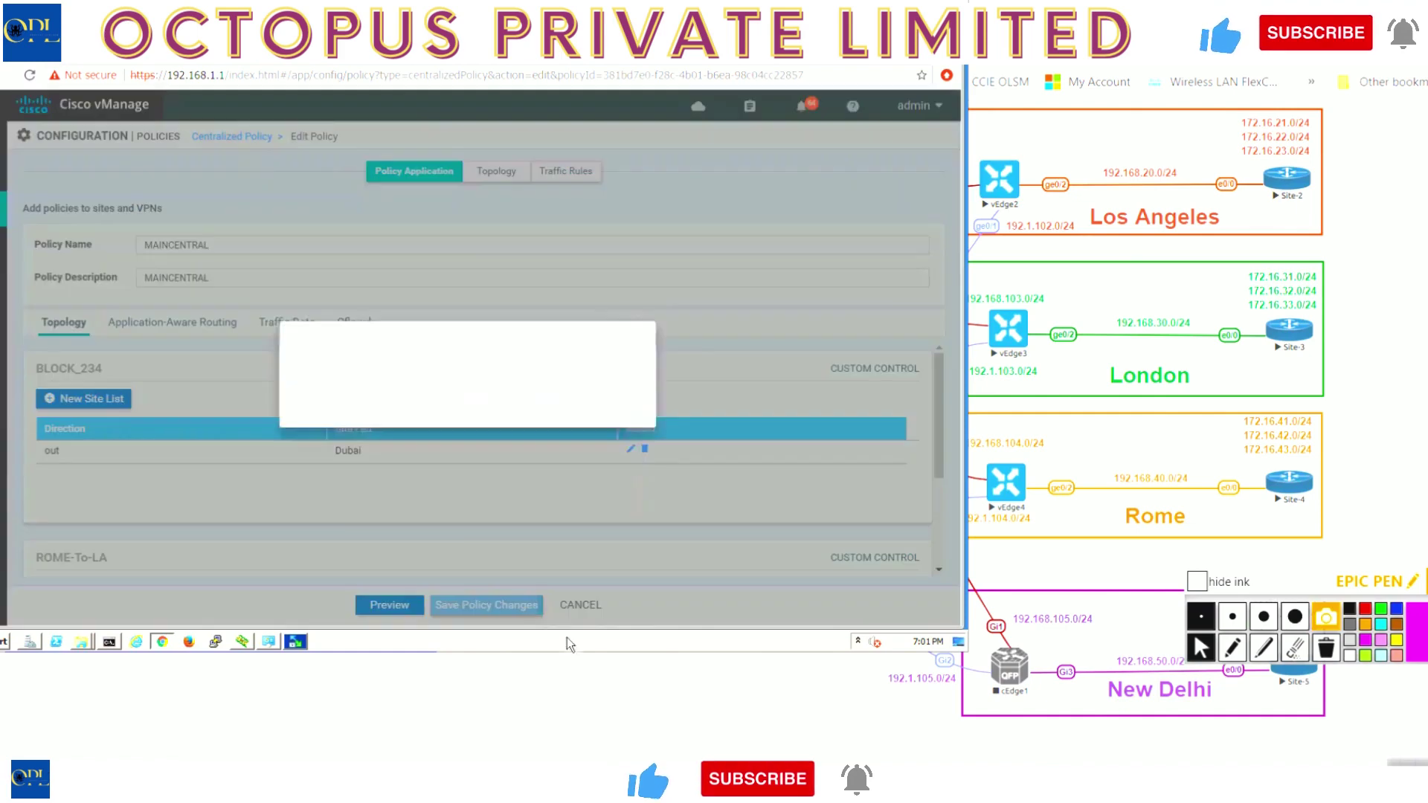
click(532, 414)
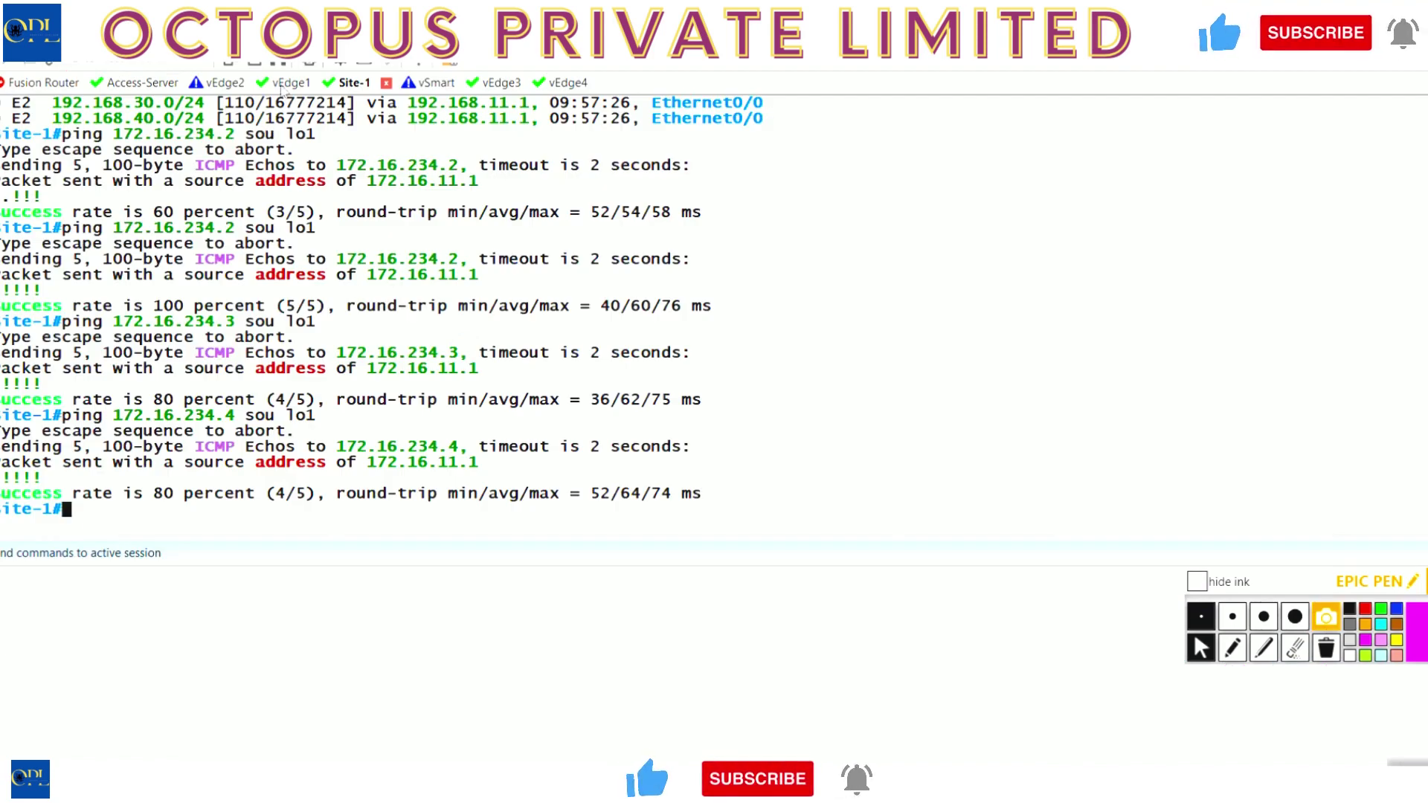
Switch to the Site-1 session in SecureCRT, show its full IP routing table and highlight the 172.16.234.x routes.
key(Up)
key(Up)
key(Up)
key(Up)
key(Up)
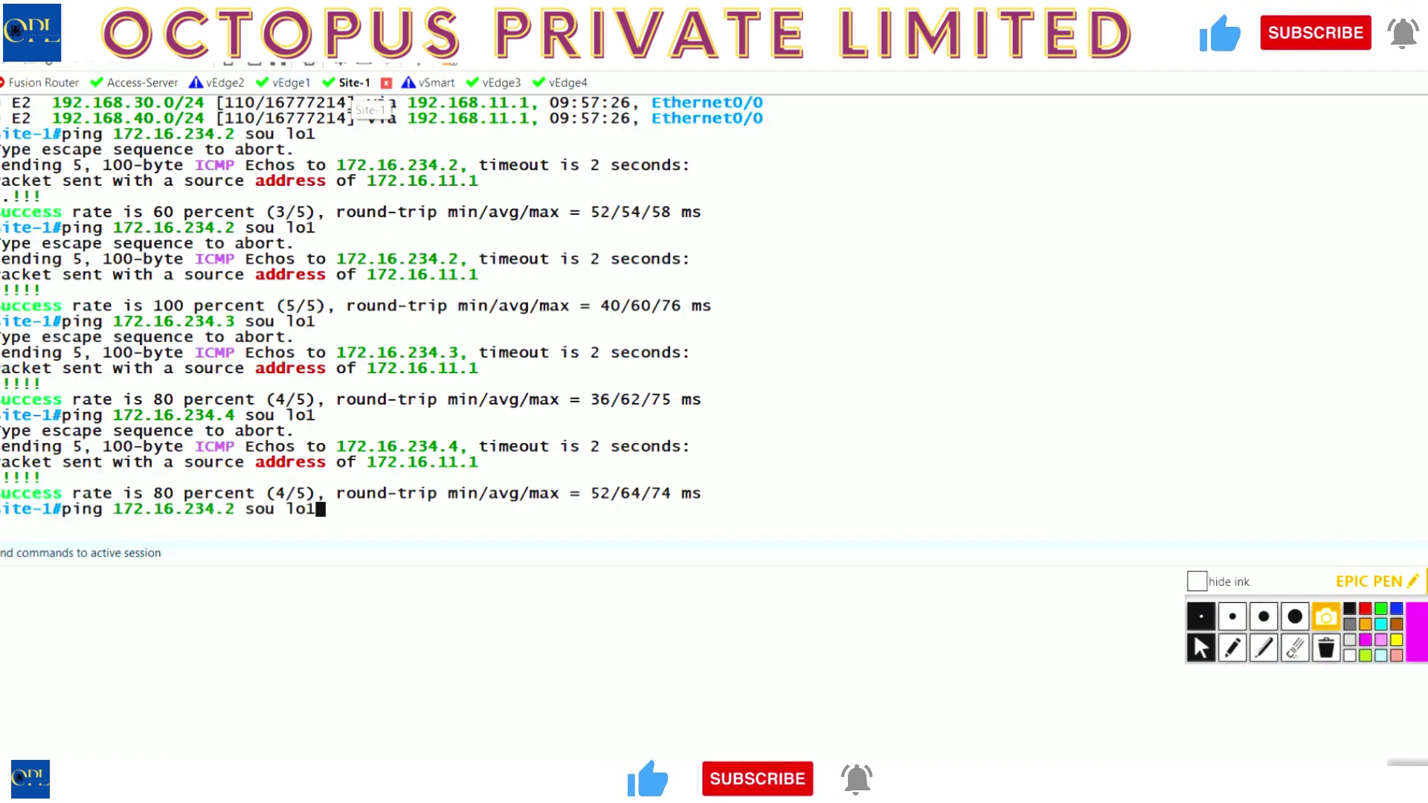
key(Return)
key(space)
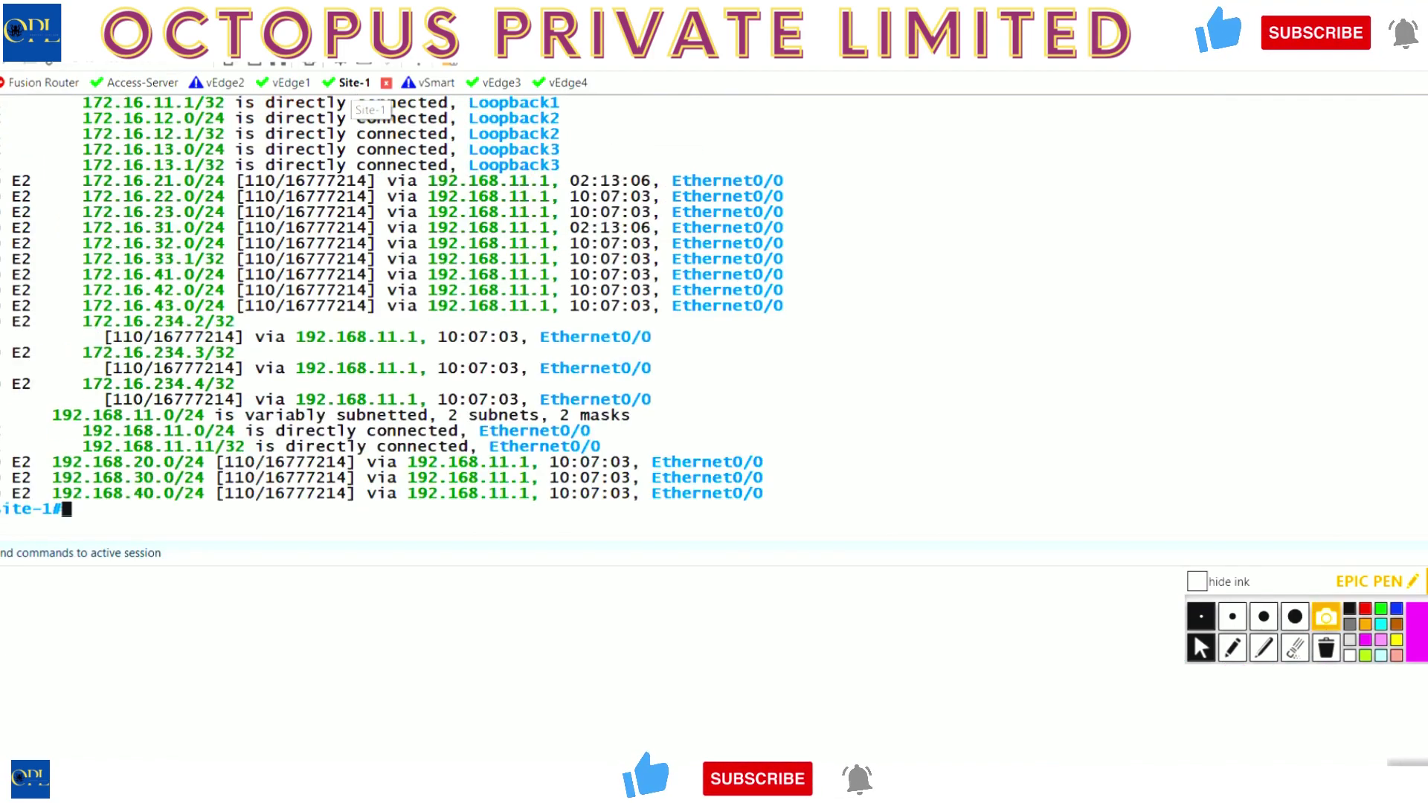
drag(3, 321, 737, 423)
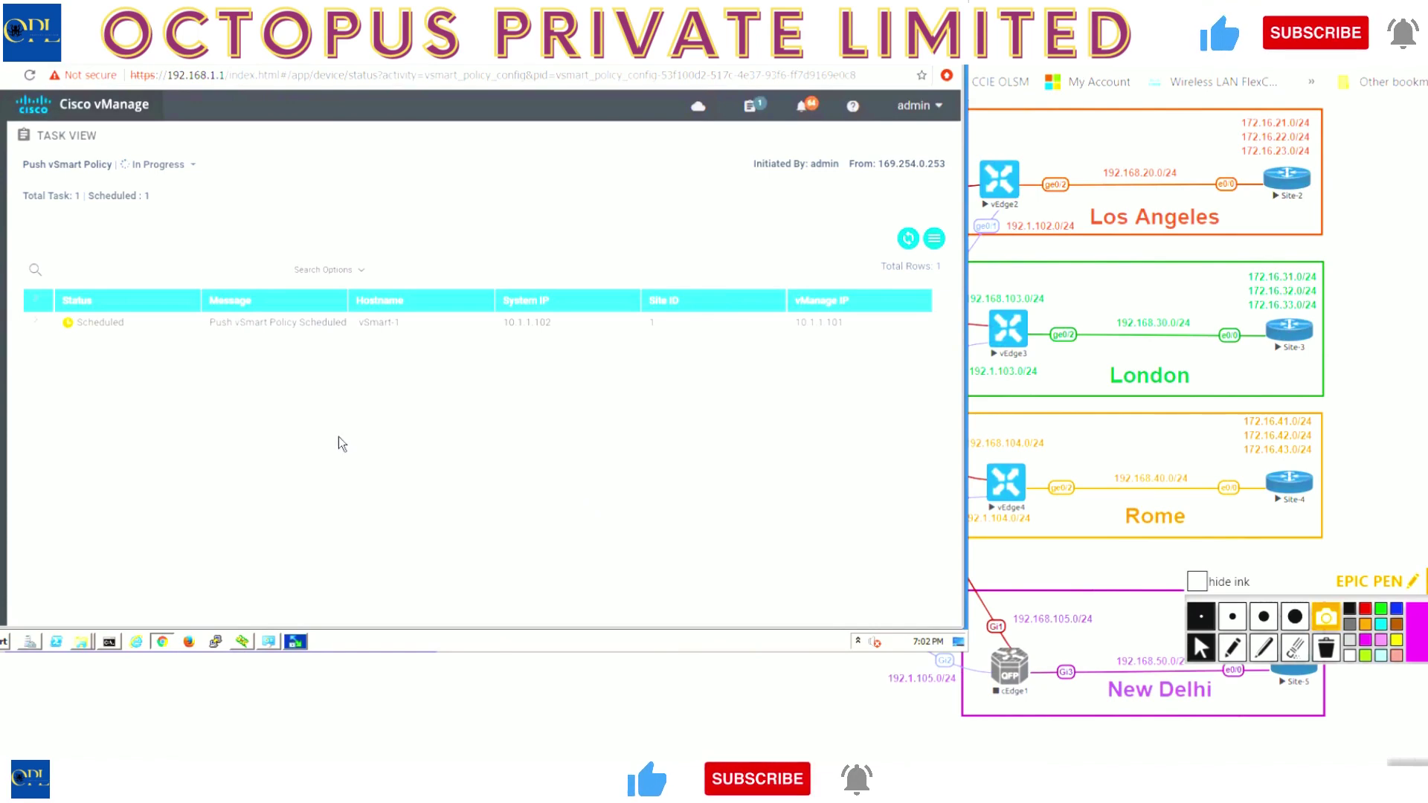
Return to vManage, expand the vSmart-1 entry of the Push vSmart Policy task and refresh its status.
click(37, 322)
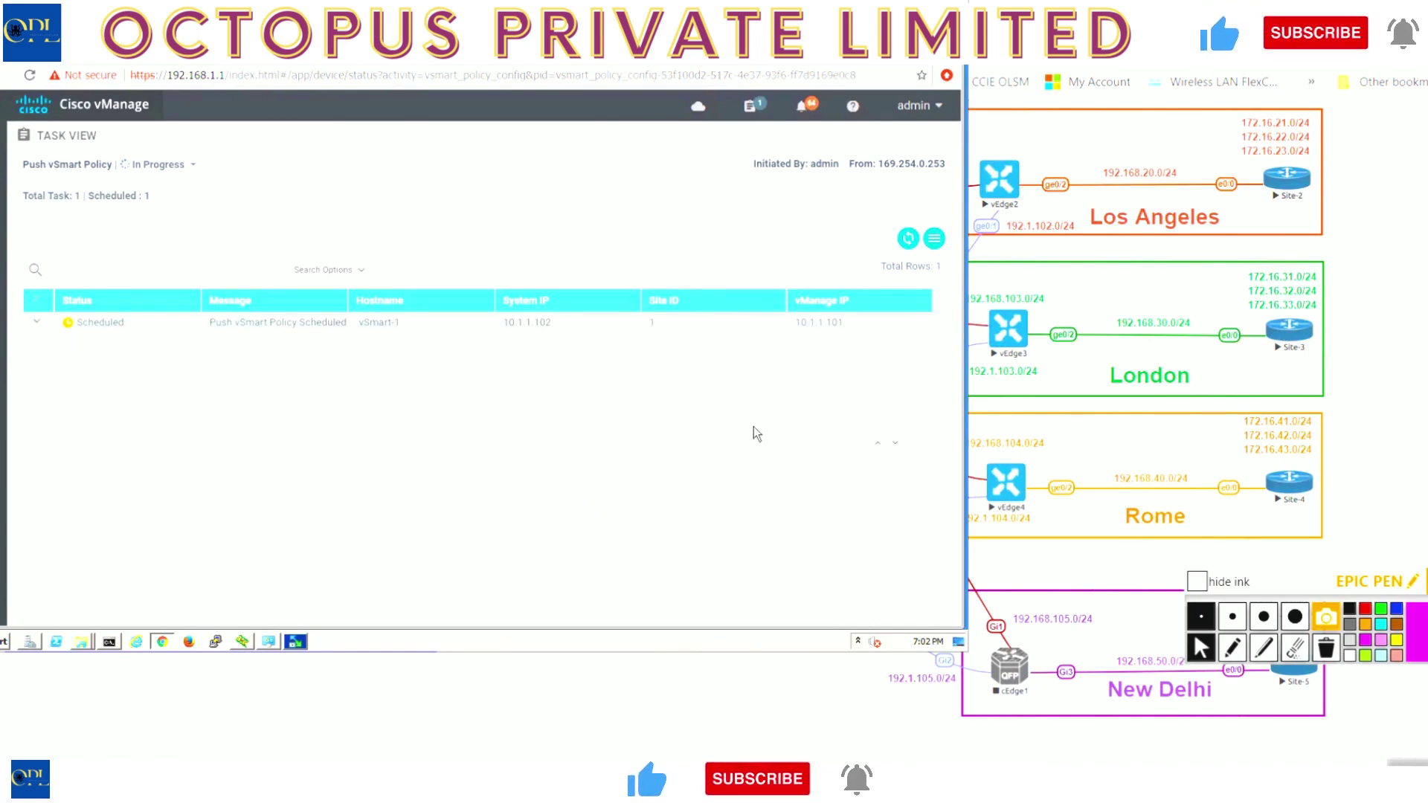
click(908, 238)
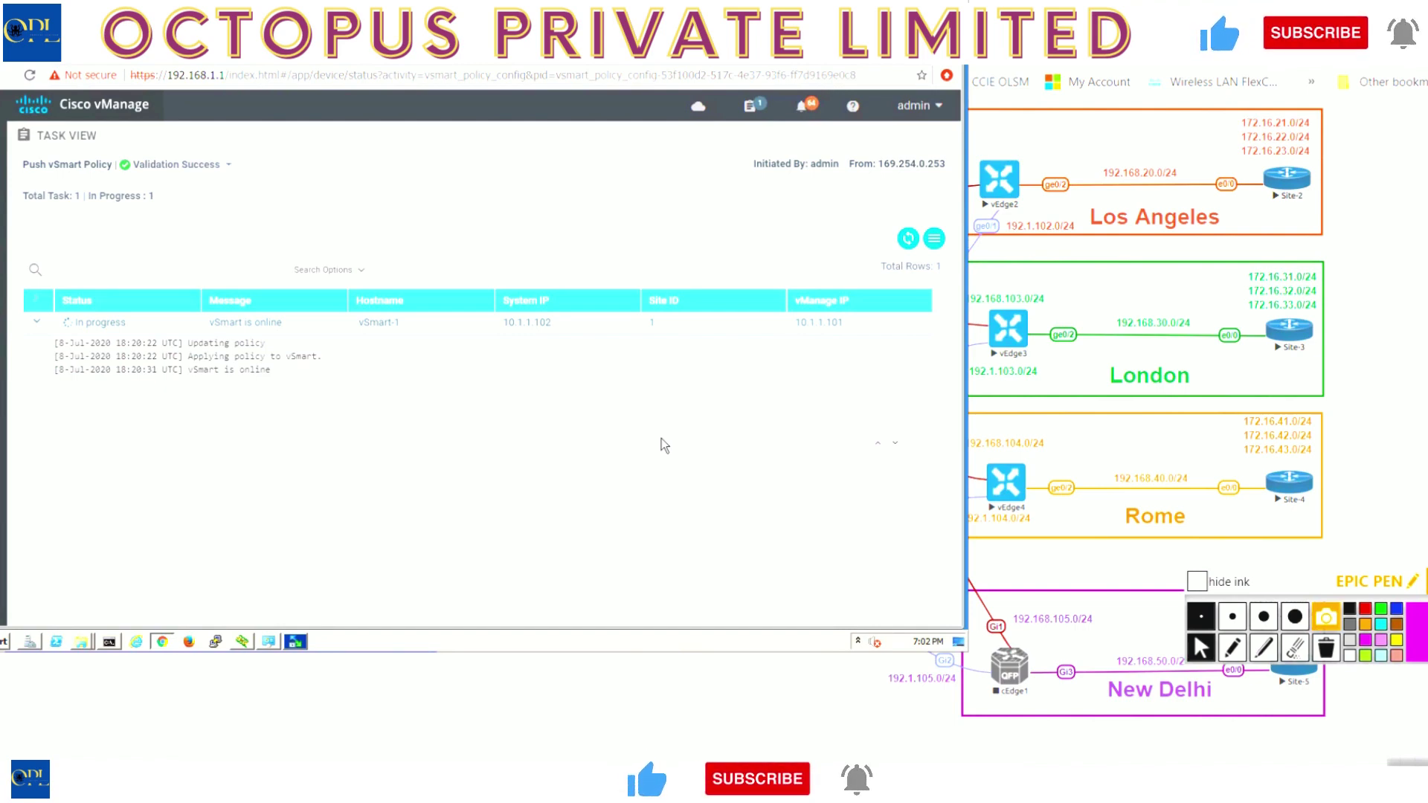
click(907, 239)
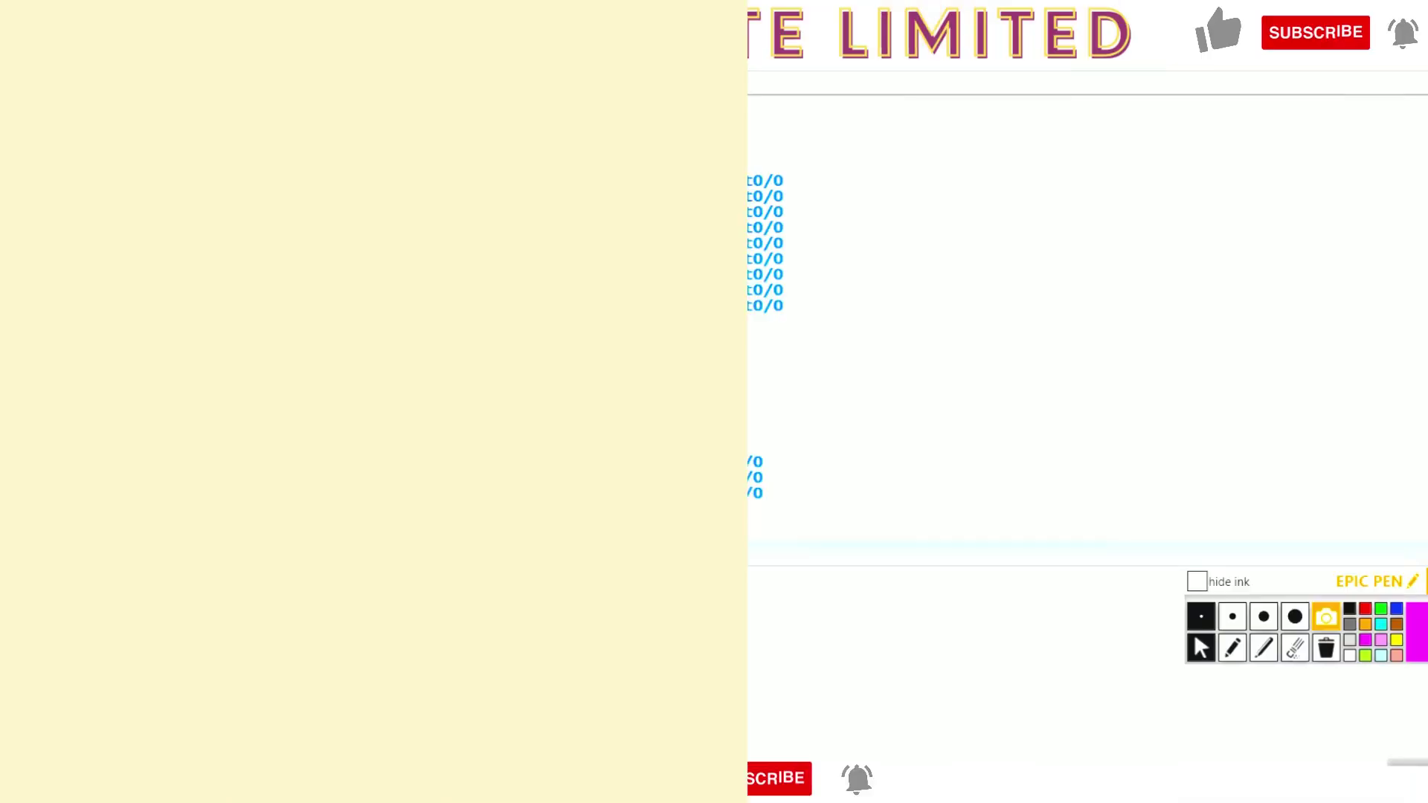
Switch back to the Site-1 session and show its full IP routing table again to check for 172.16.234.x routes.
text(sh ip route)
key(Return)
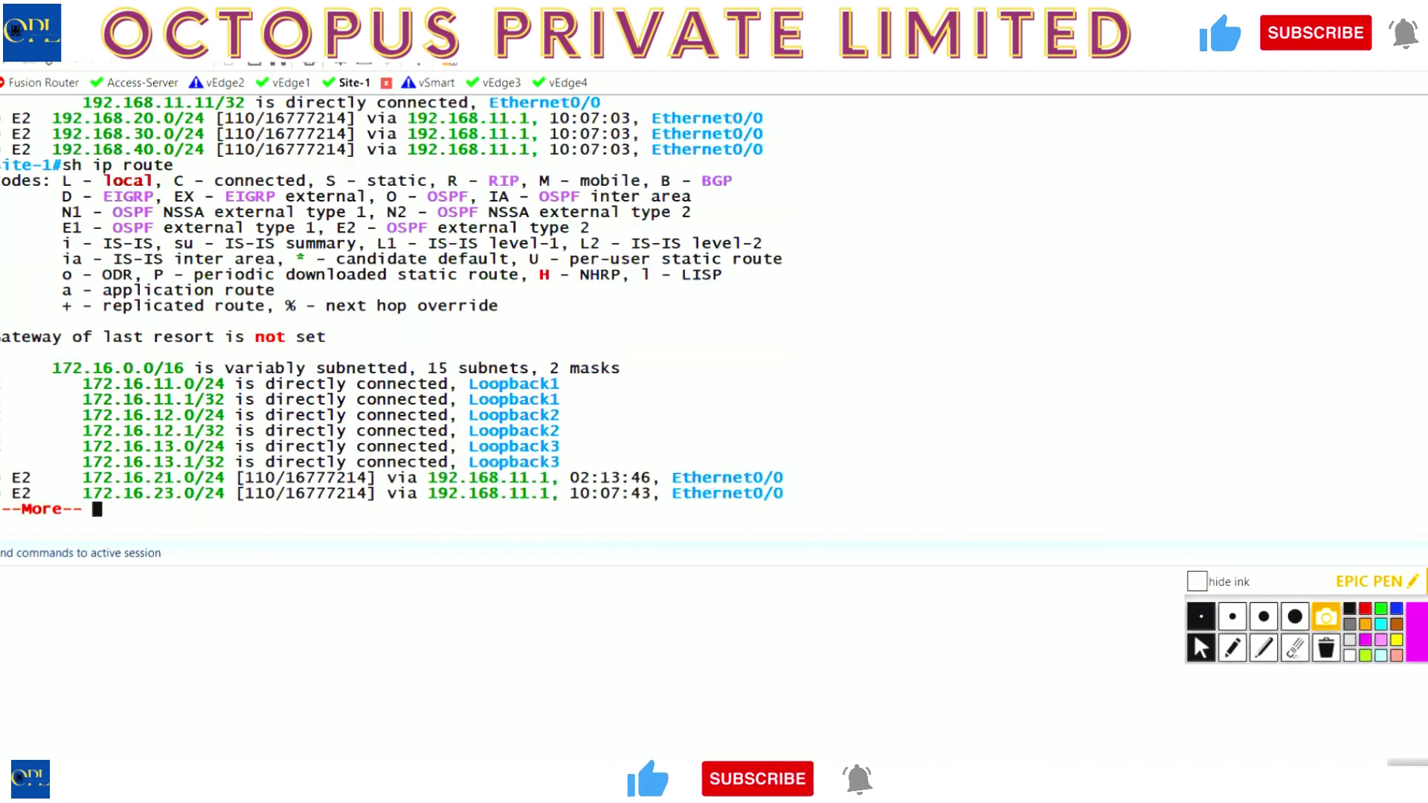
key(space)
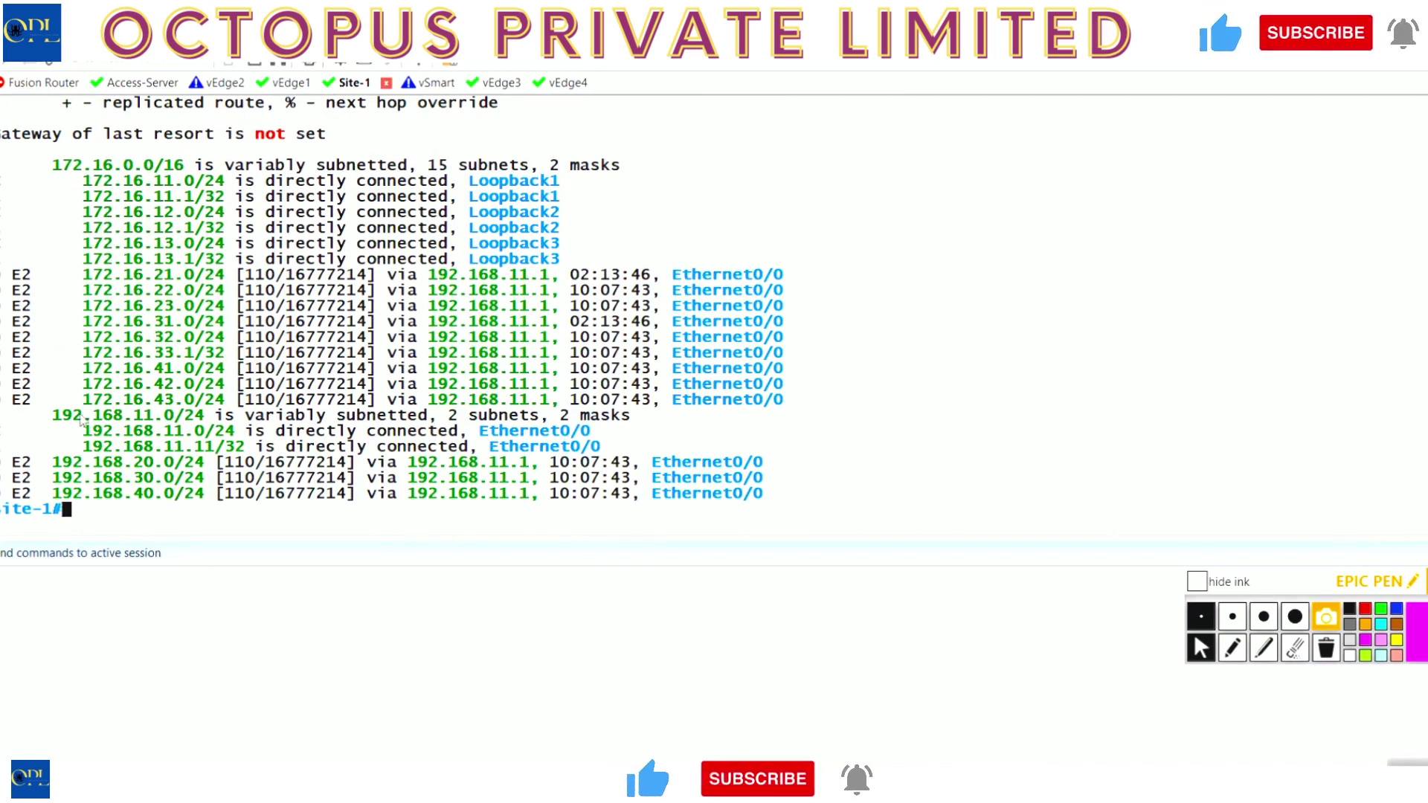
drag(53, 509, 0, 510)
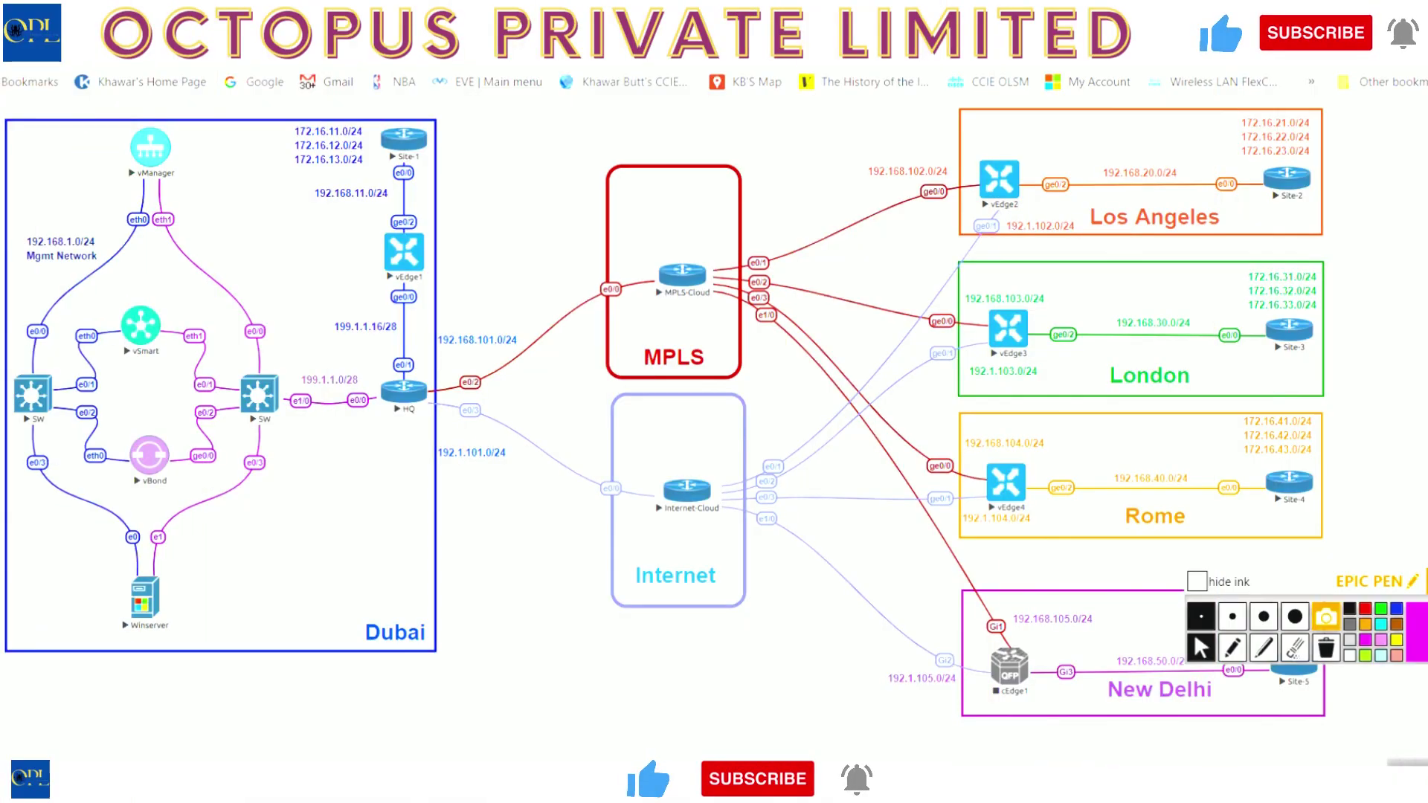
Mark vEdge1's ge0/0 interface and the path to Site-1 with the pen on the topology diagram, and clear the ink.
click(1232, 646)
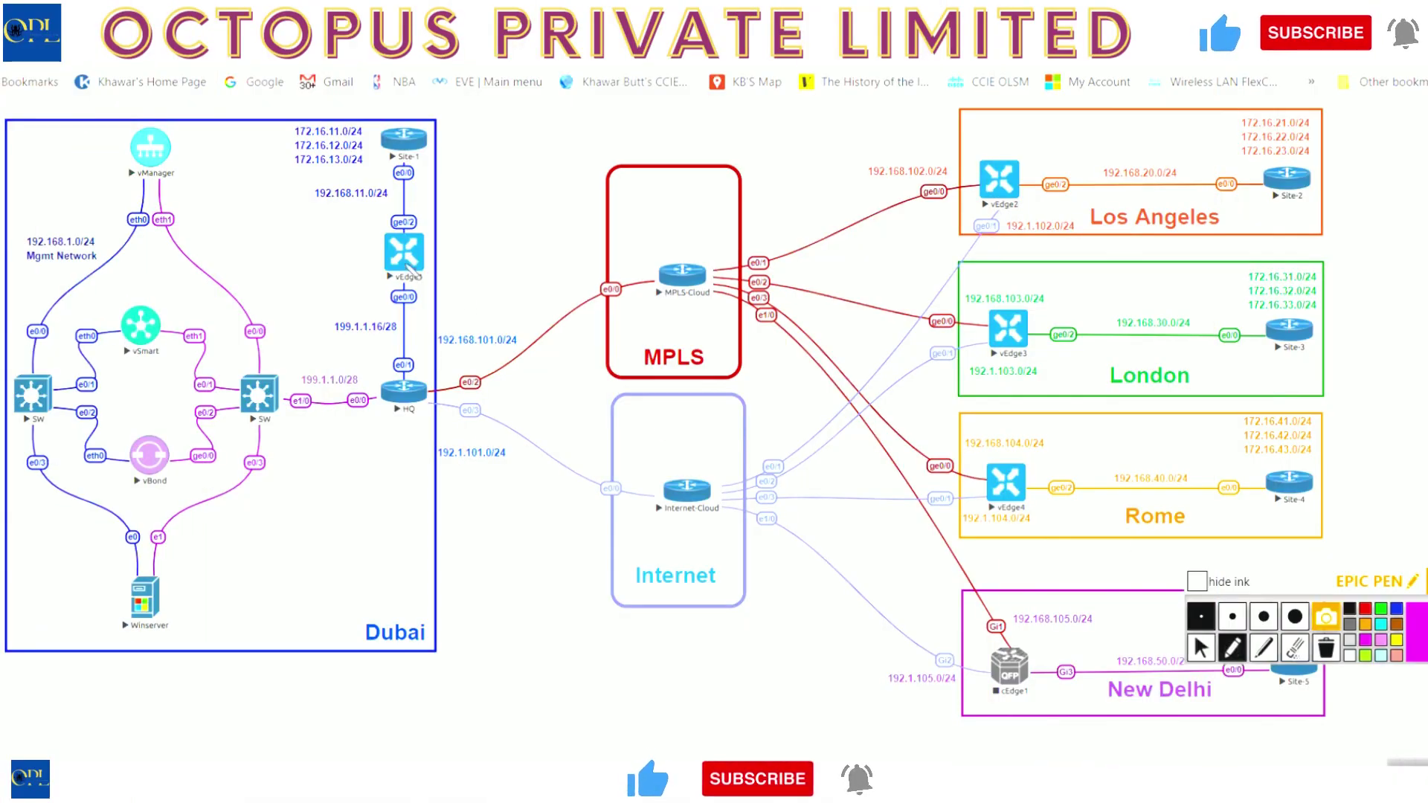
mouse_move(377, 281)
mouse_down()
mouse_move(444, 296)
mouse_move(455, 257)
mouse_move(431, 160)
mouse_move(424, 185)
mouse_up()
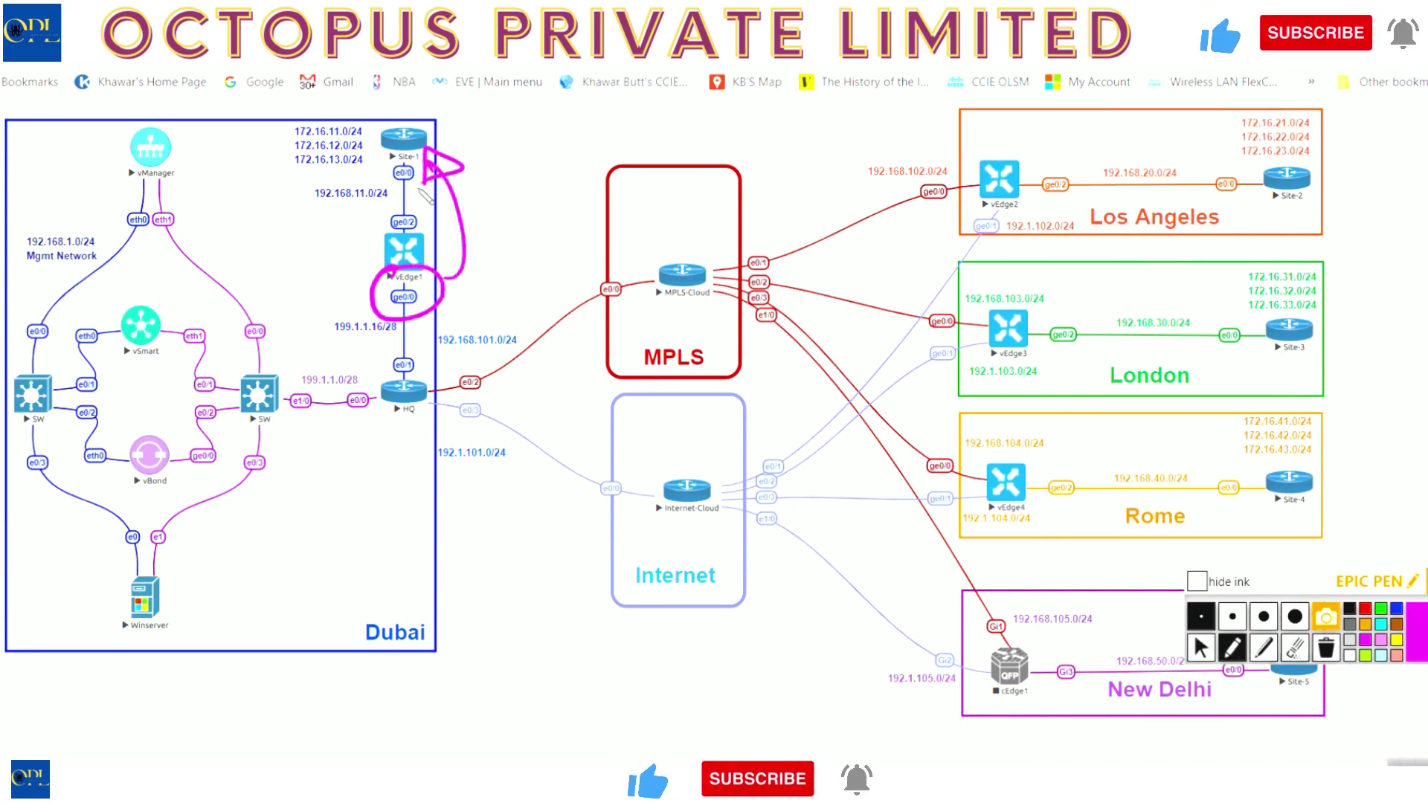
drag(360, 141, 394, 121)
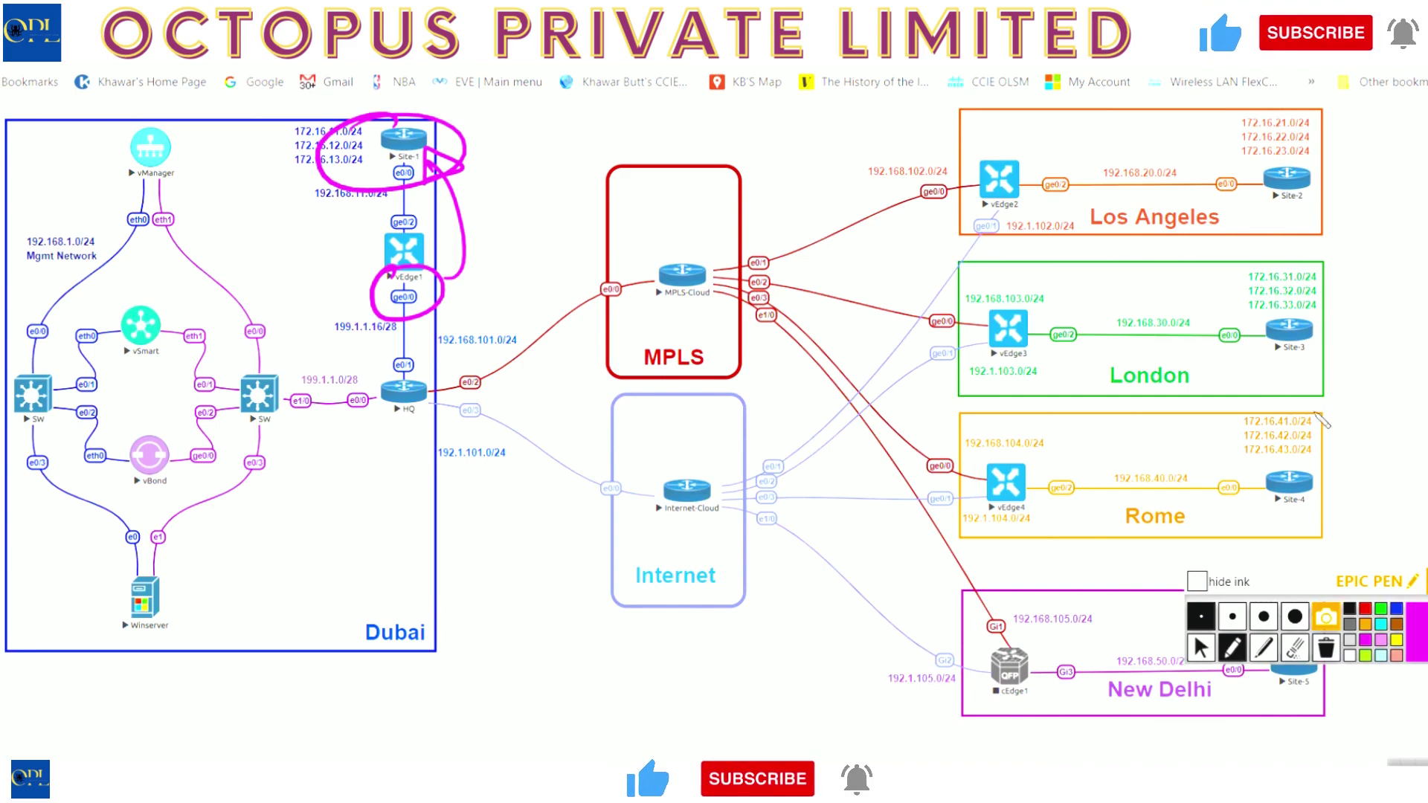
click(1326, 647)
click(1200, 648)
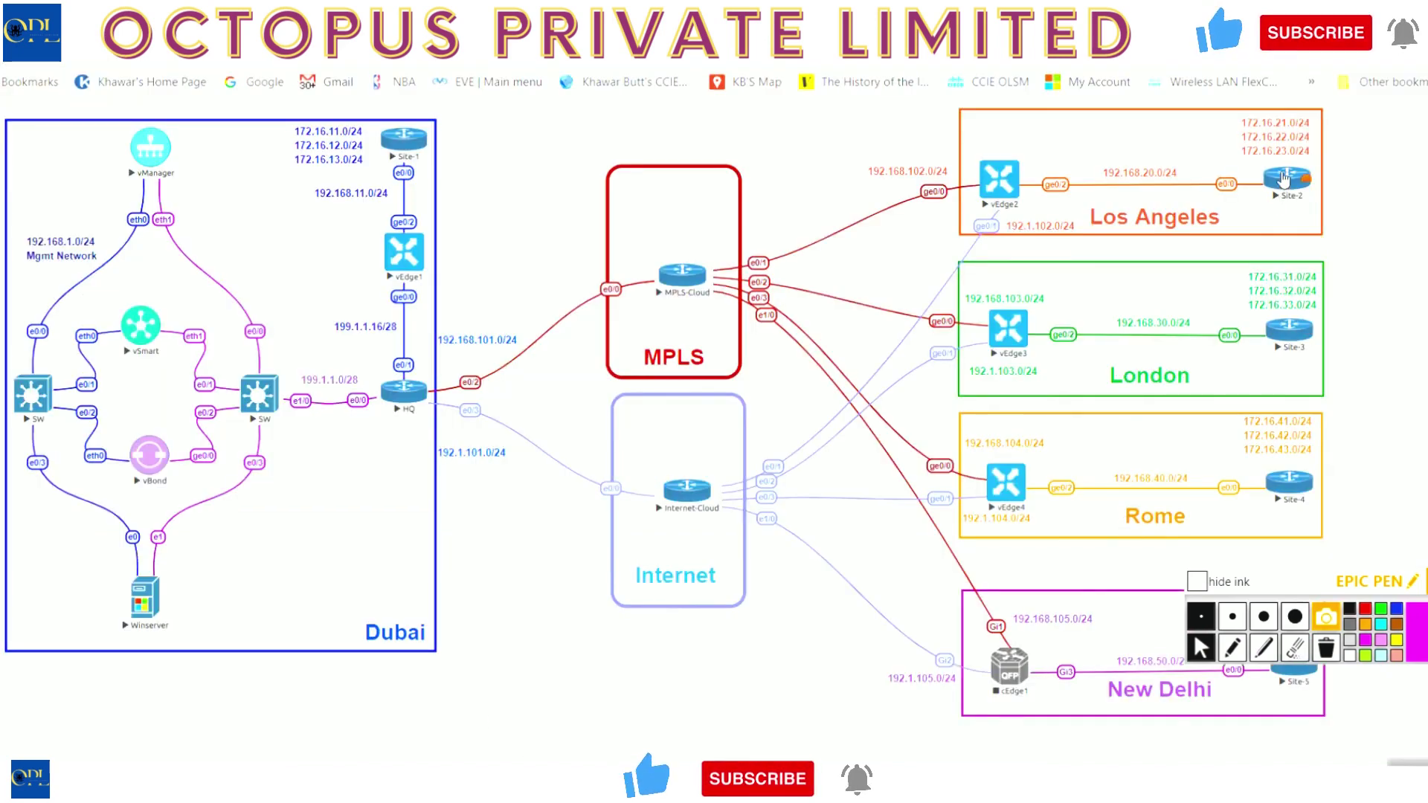
Open the console of the Los Angeles Site-2 router in SecureCRT from the topology diagram.
click(1280, 178)
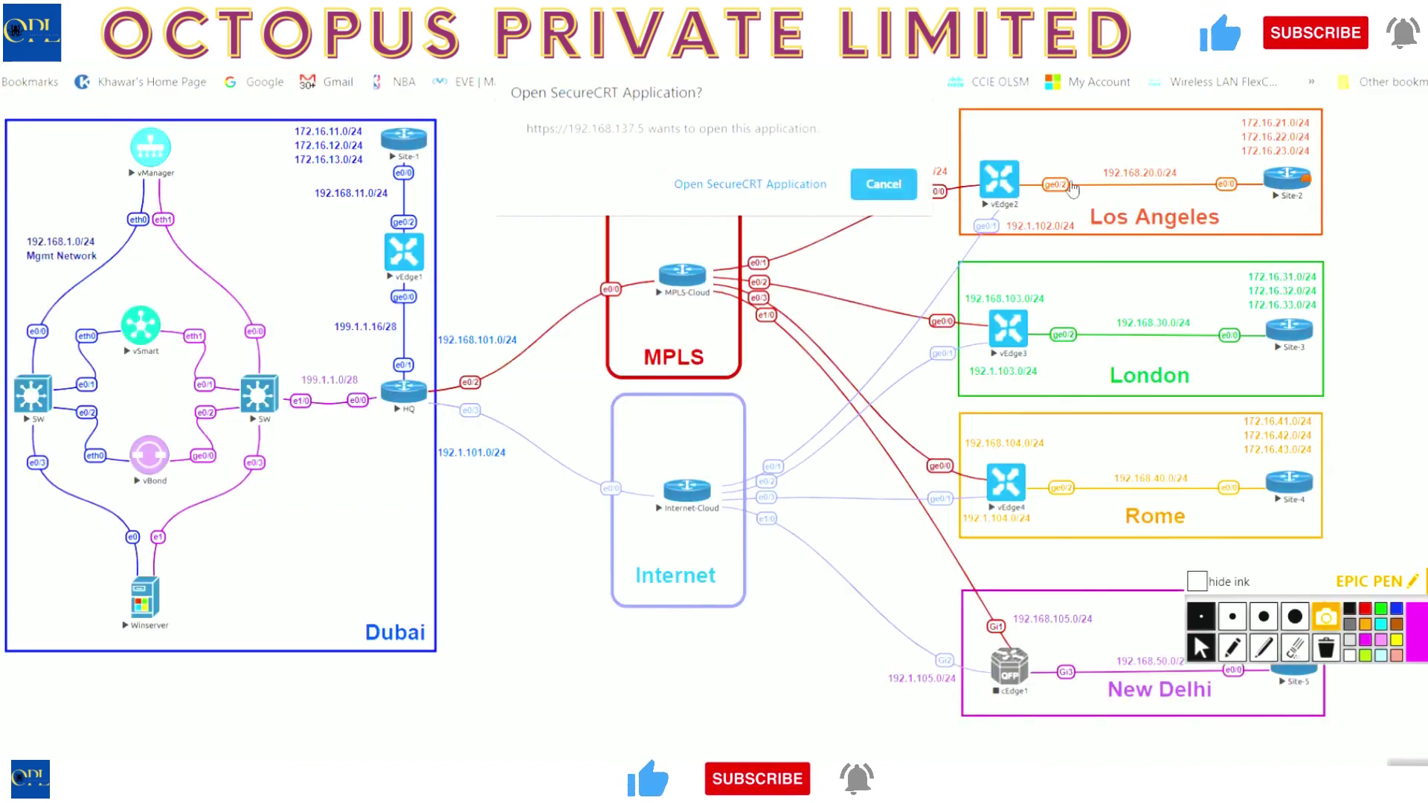
click(803, 189)
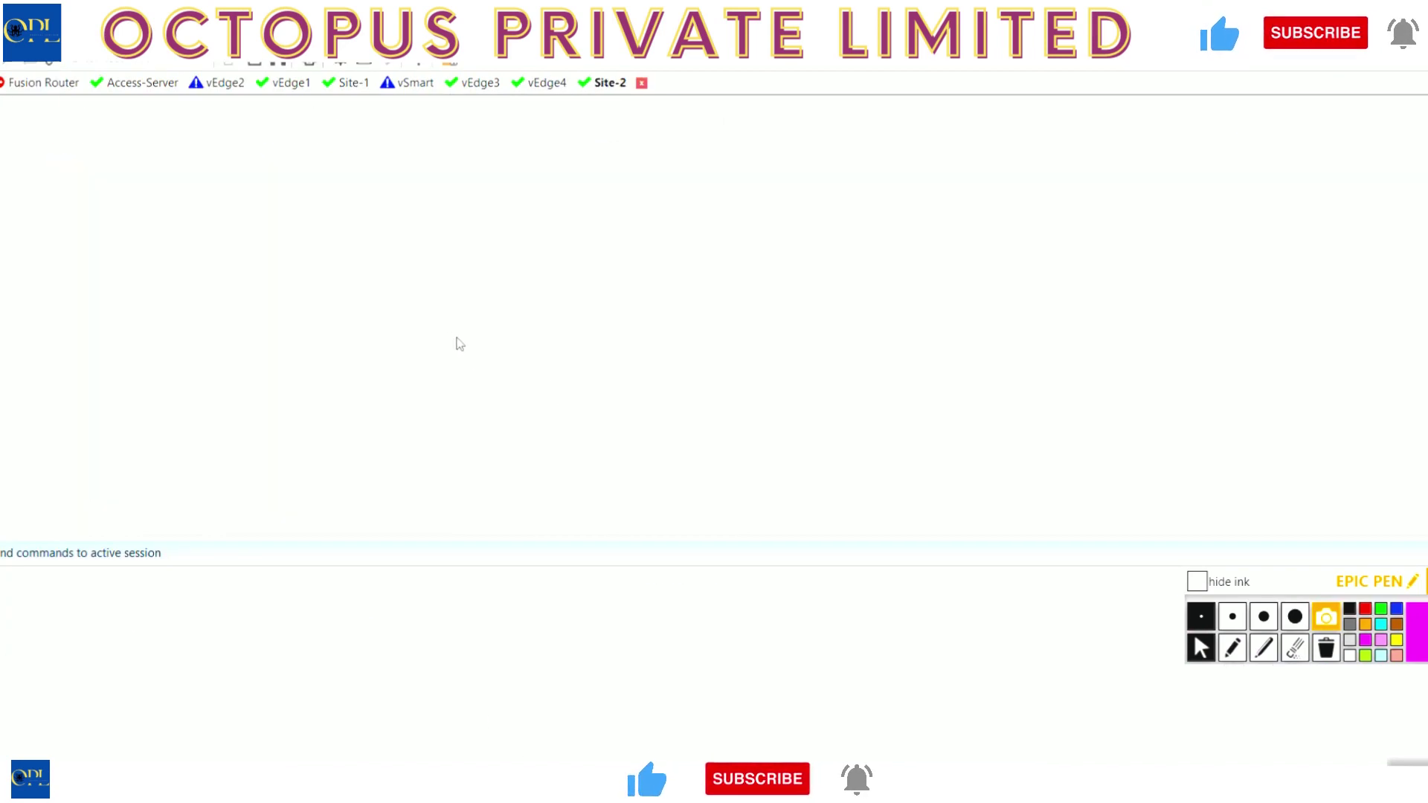
key(Return)
key(Return)
key(Return)
Show Site-2's OSPF routes with sh ip route ospf and highlight the 172.16.234.3 and 172.16.234.4 entries.
text(sh ip route )
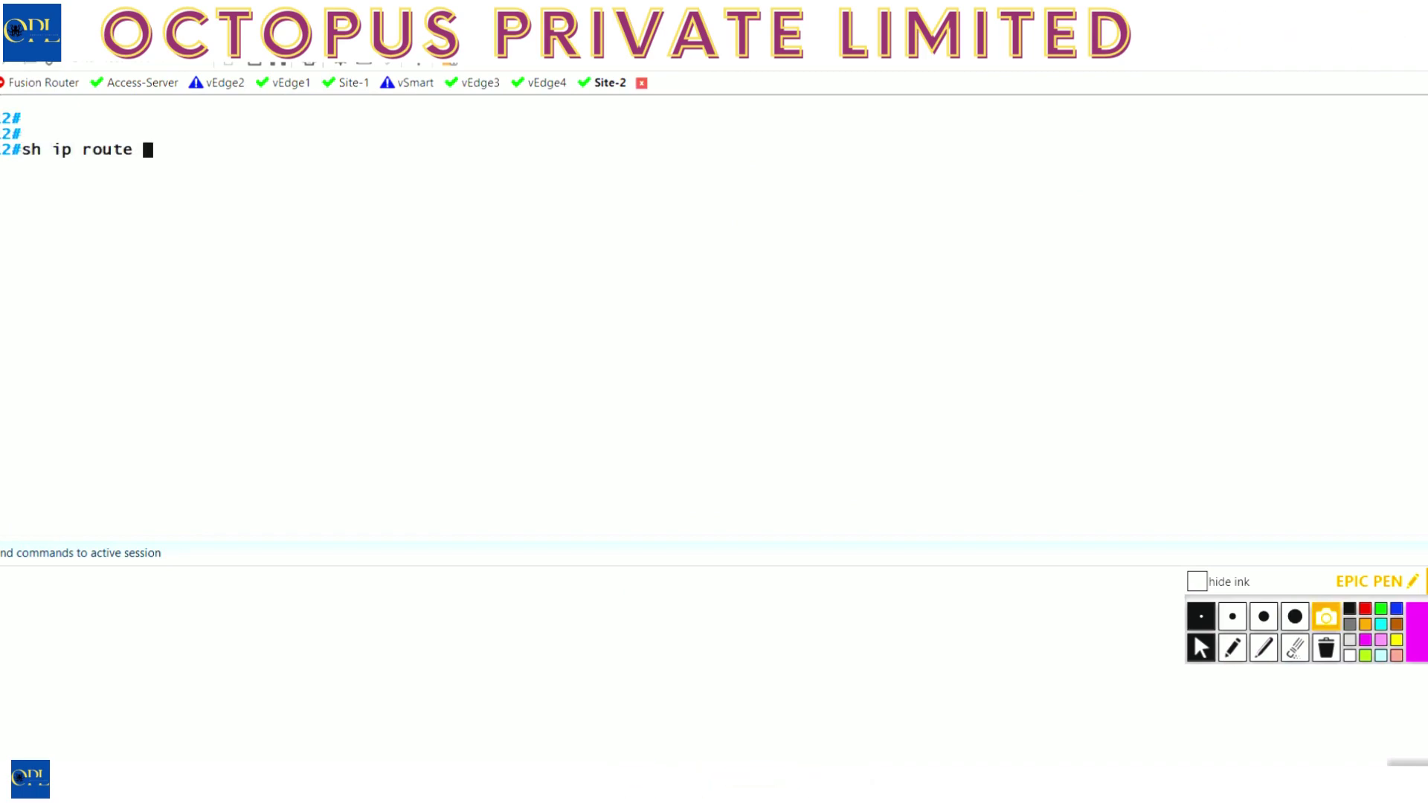
text(ospf)
key(Return)
key(space)
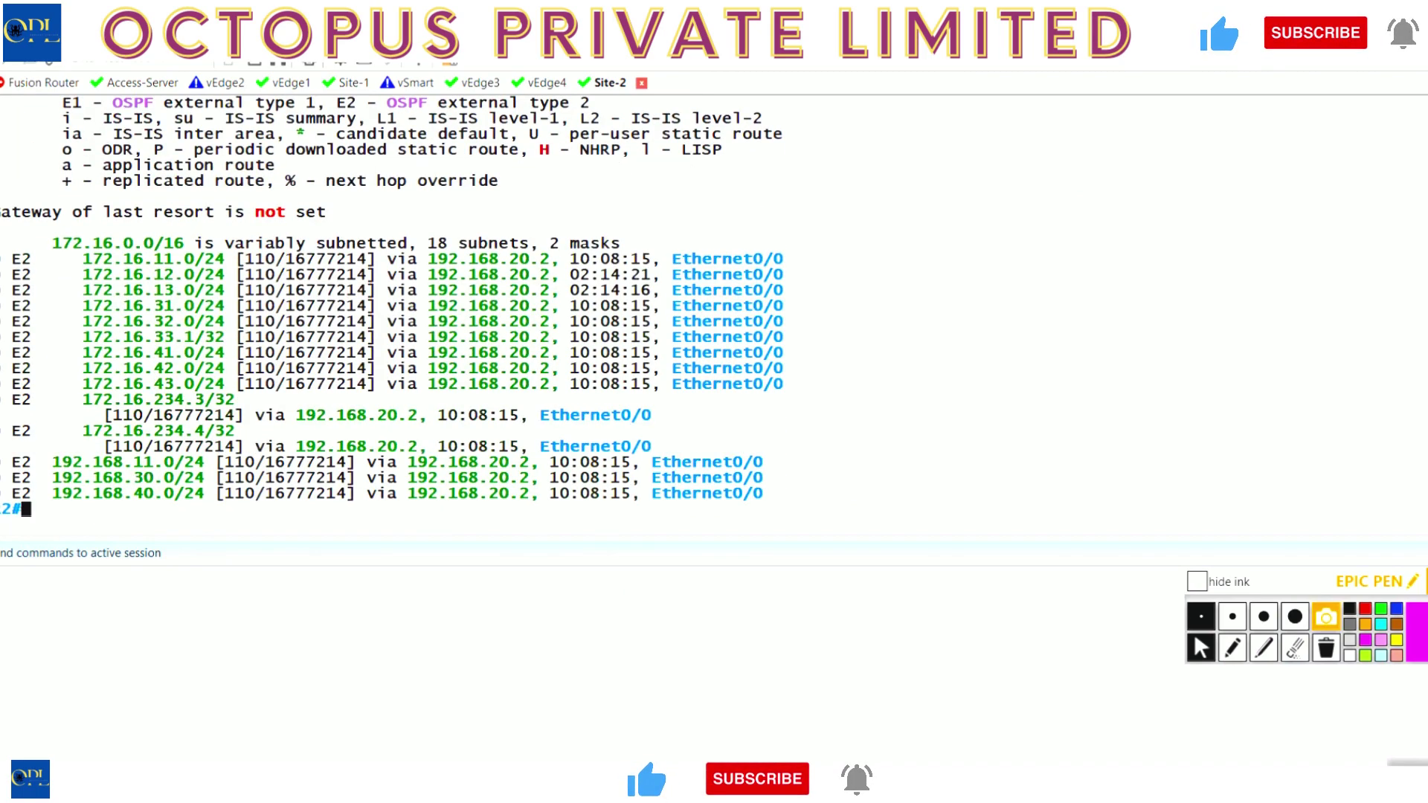
drag(202, 399, 1, 399)
drag(202, 431, 1, 430)
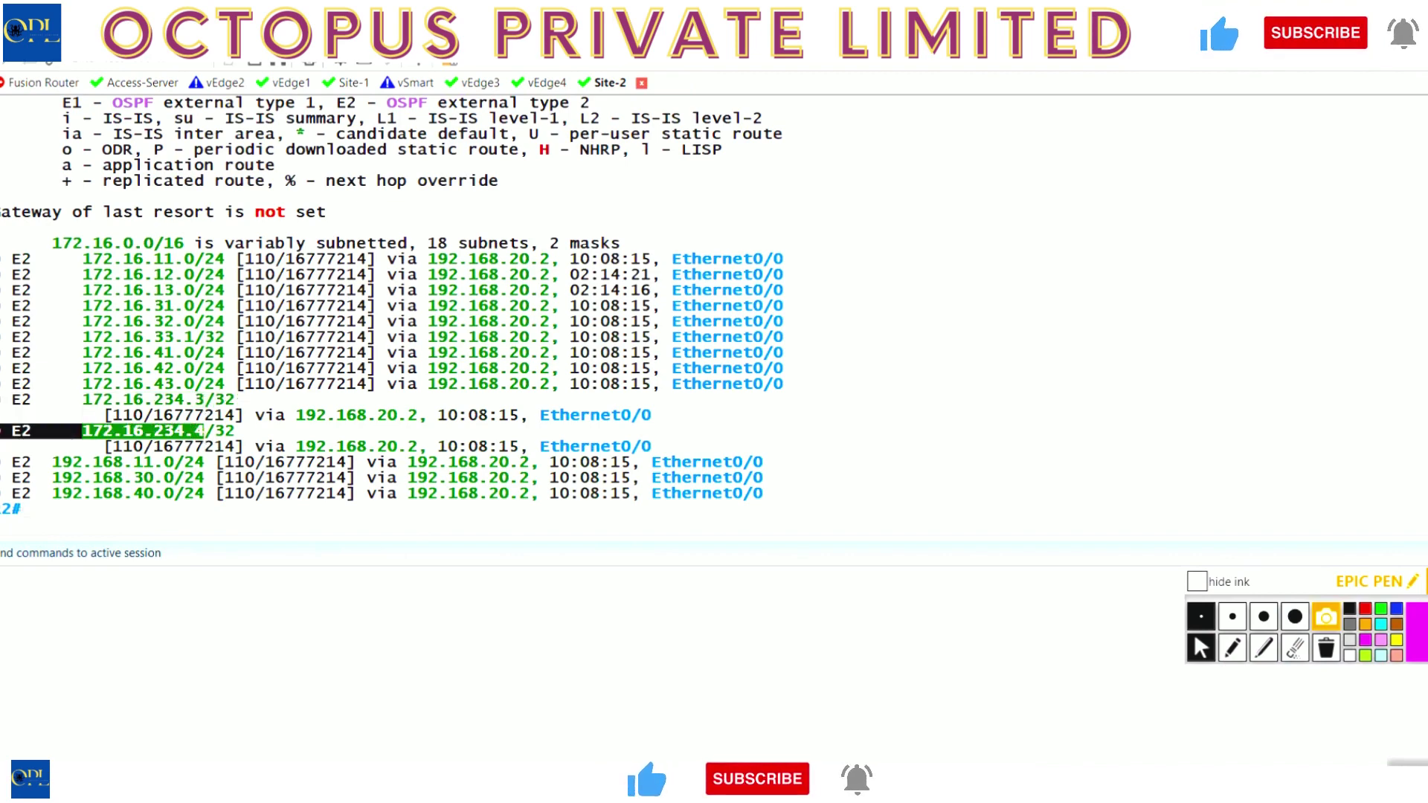
text(ping 172.16)
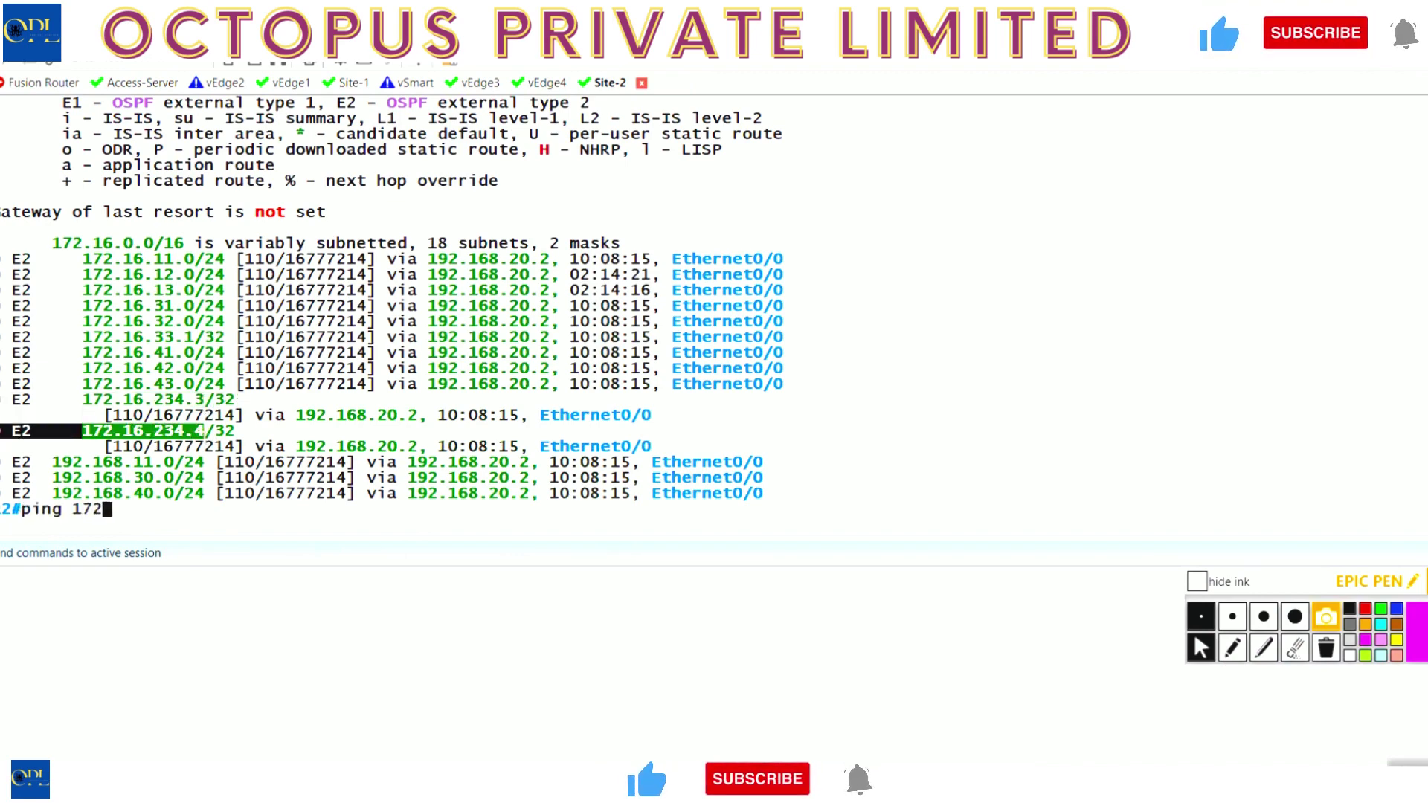
key(BackSpace)
key(BackSpace)
key(BackSpace)
key(BackSpace)
key(BackSpace)
key(BackSpace)
key(BackSpace)
key(BackSpace)
key(BackSpace)
key(BackSpace)
key(BackSpace)
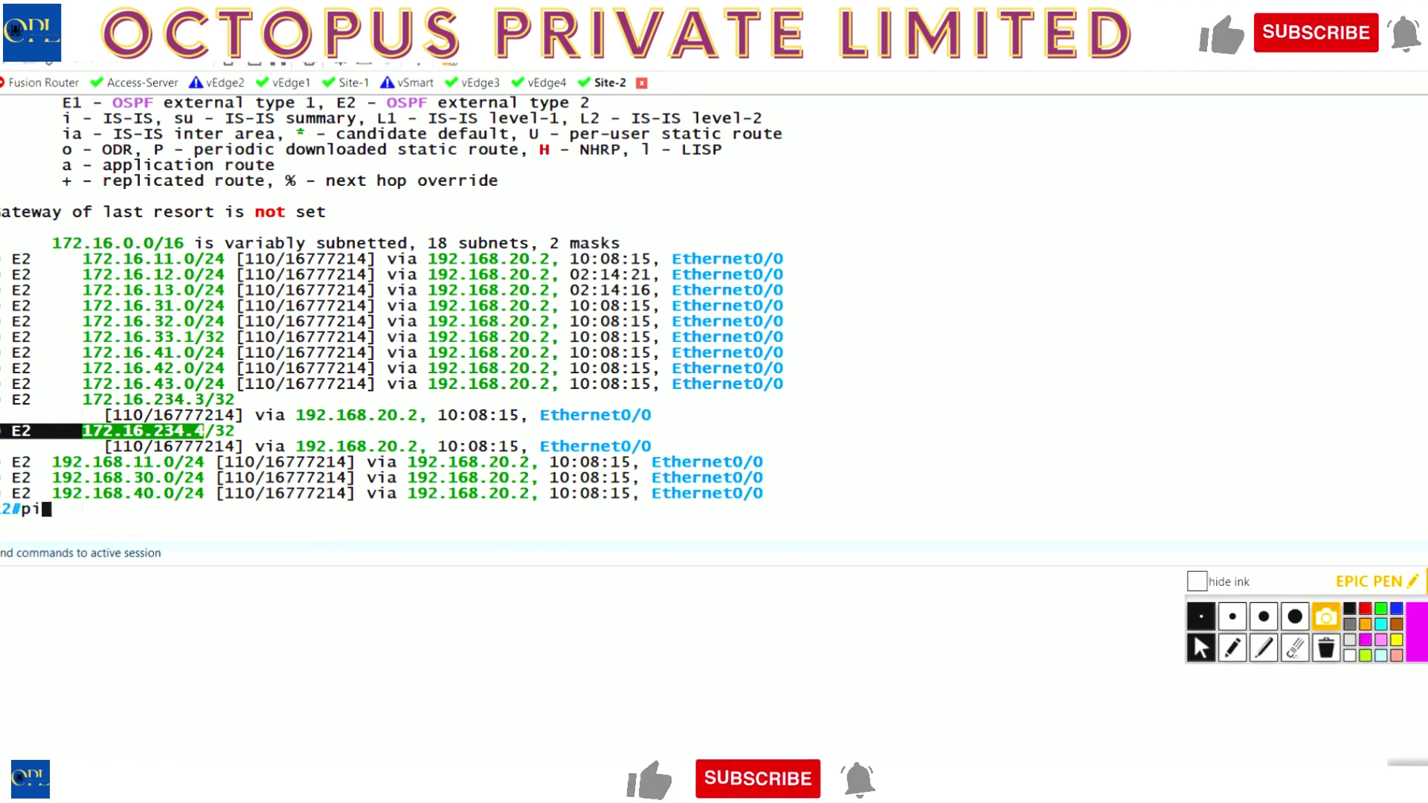
List Site-2's interfaces with sh ip int brief, and ping 172.16.234.3 sourced from lo4.
text(sh ip int brief)
key(Return)
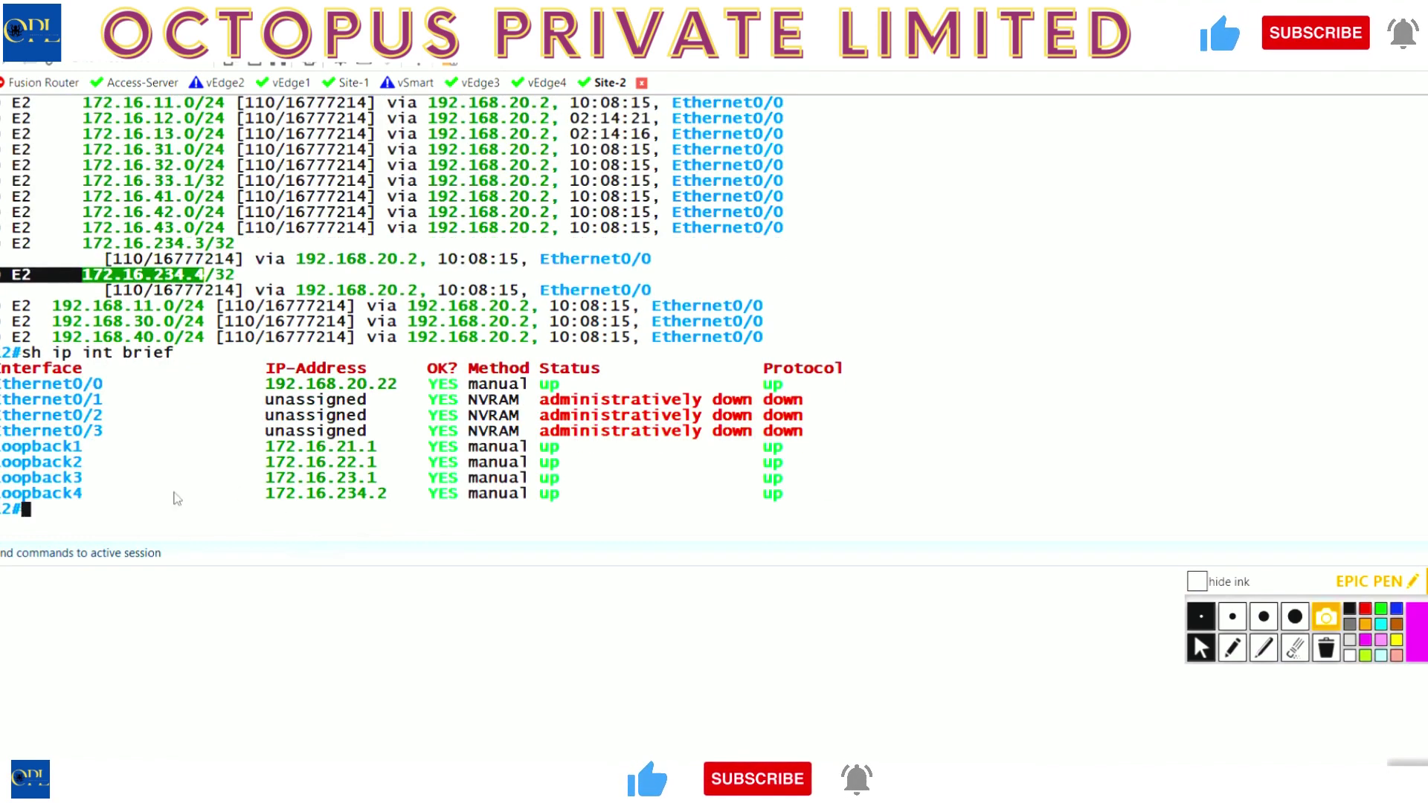
text(ping 1)
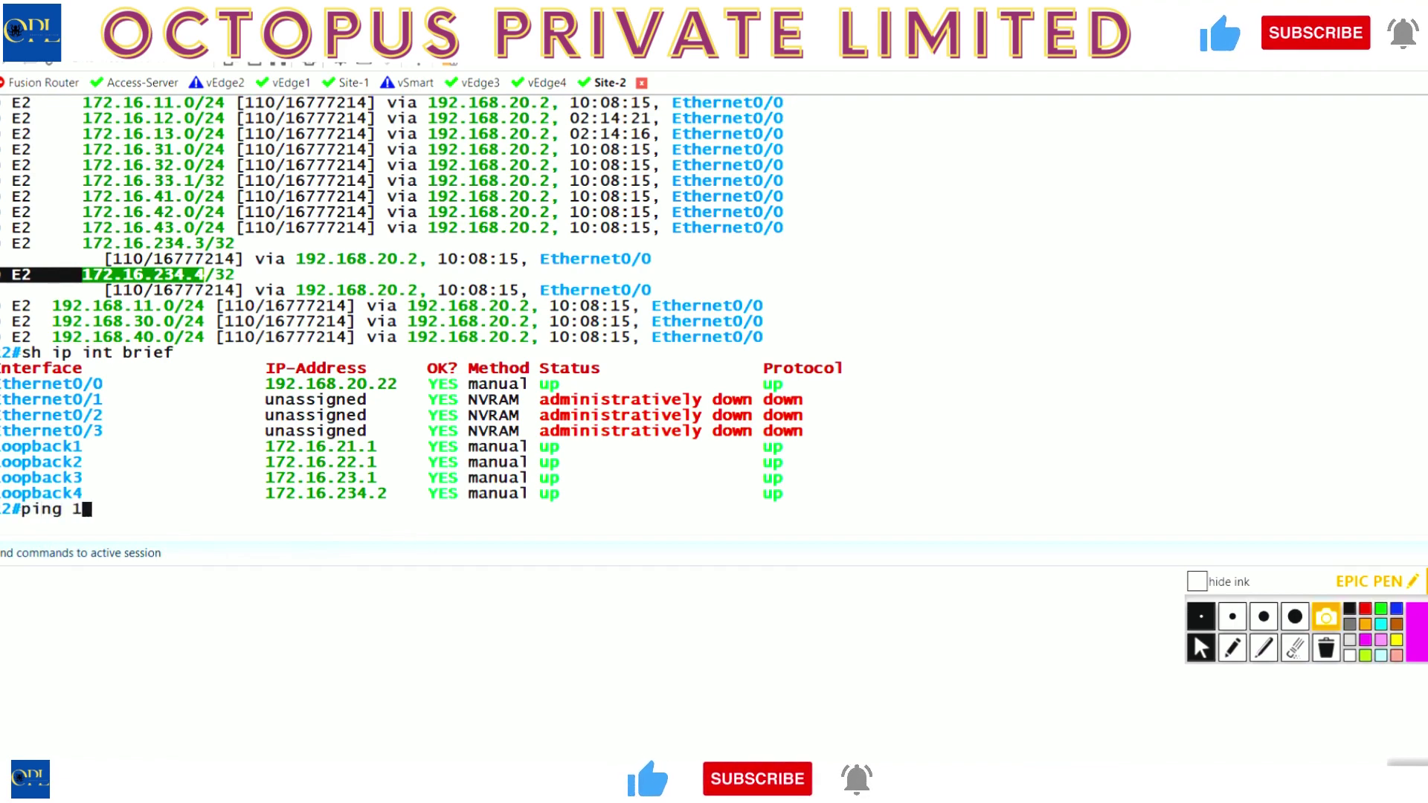
text(72.16.)
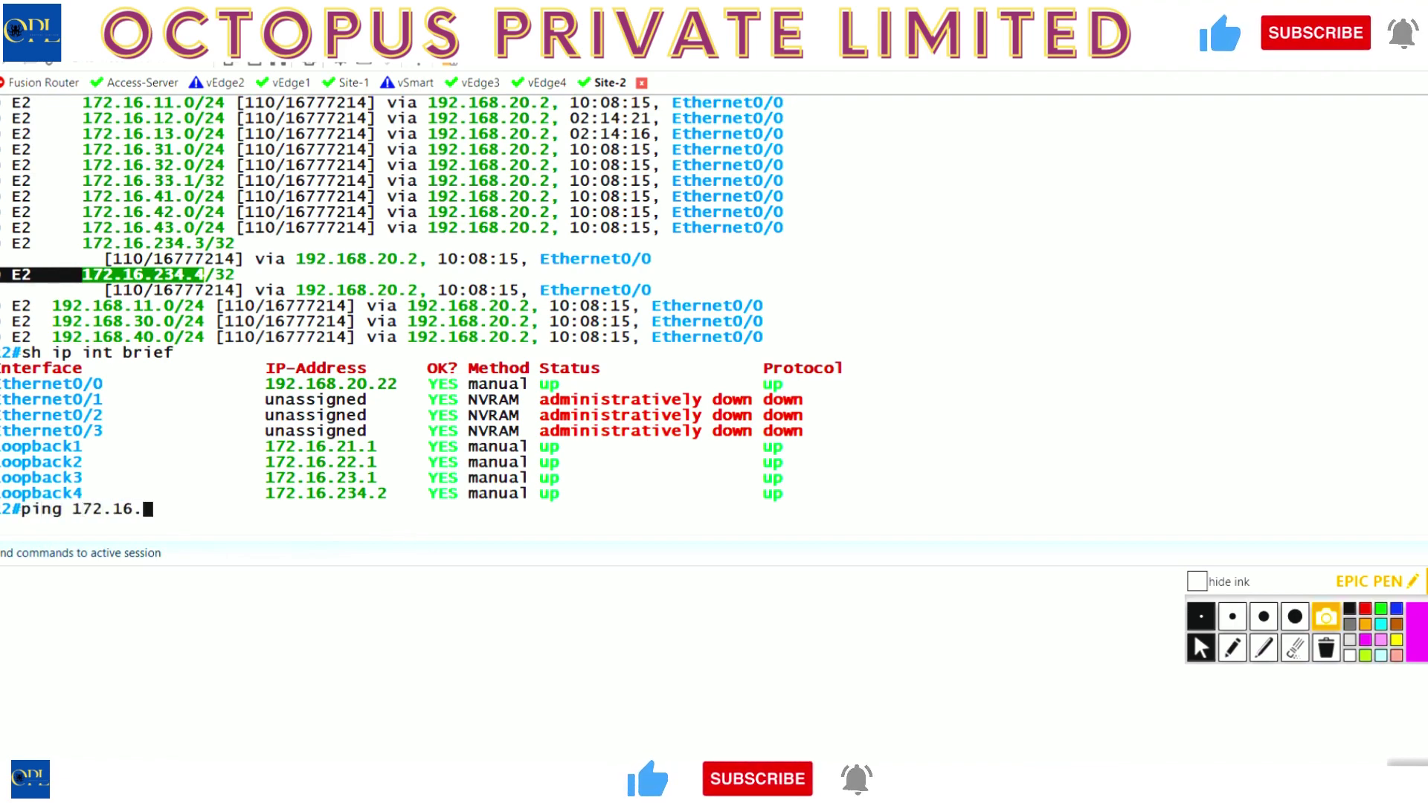
text(234.3 sou lo4)
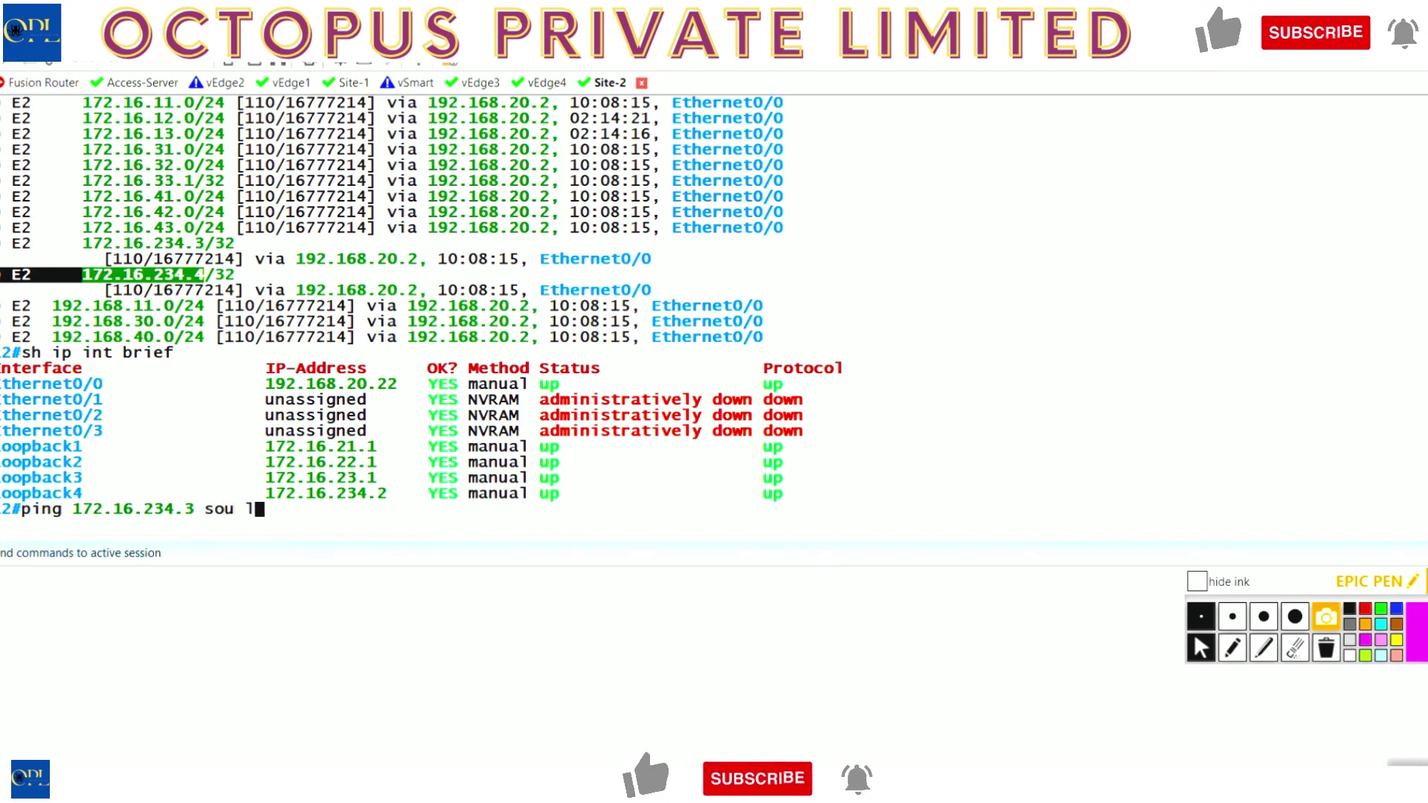
key(Return)
Ping 172.16.234.4 from Site-2 sourced from lo4.
key(Up)
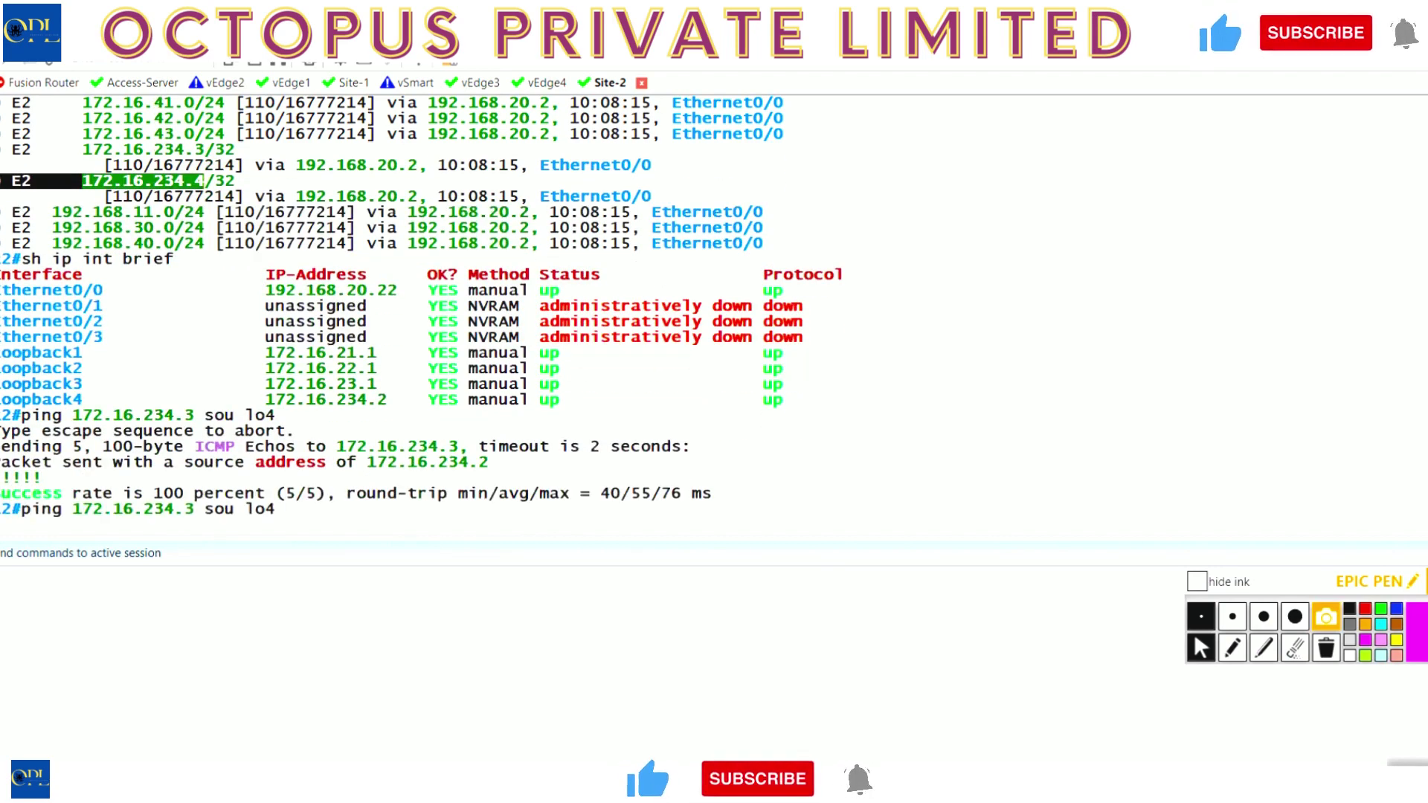
key(Left)
key(Left)
key(Left)
key(Left)
key(Left)
key(Left)
key(Left)
key(Left)
key(BackSpace)
text(4)
key(Return)
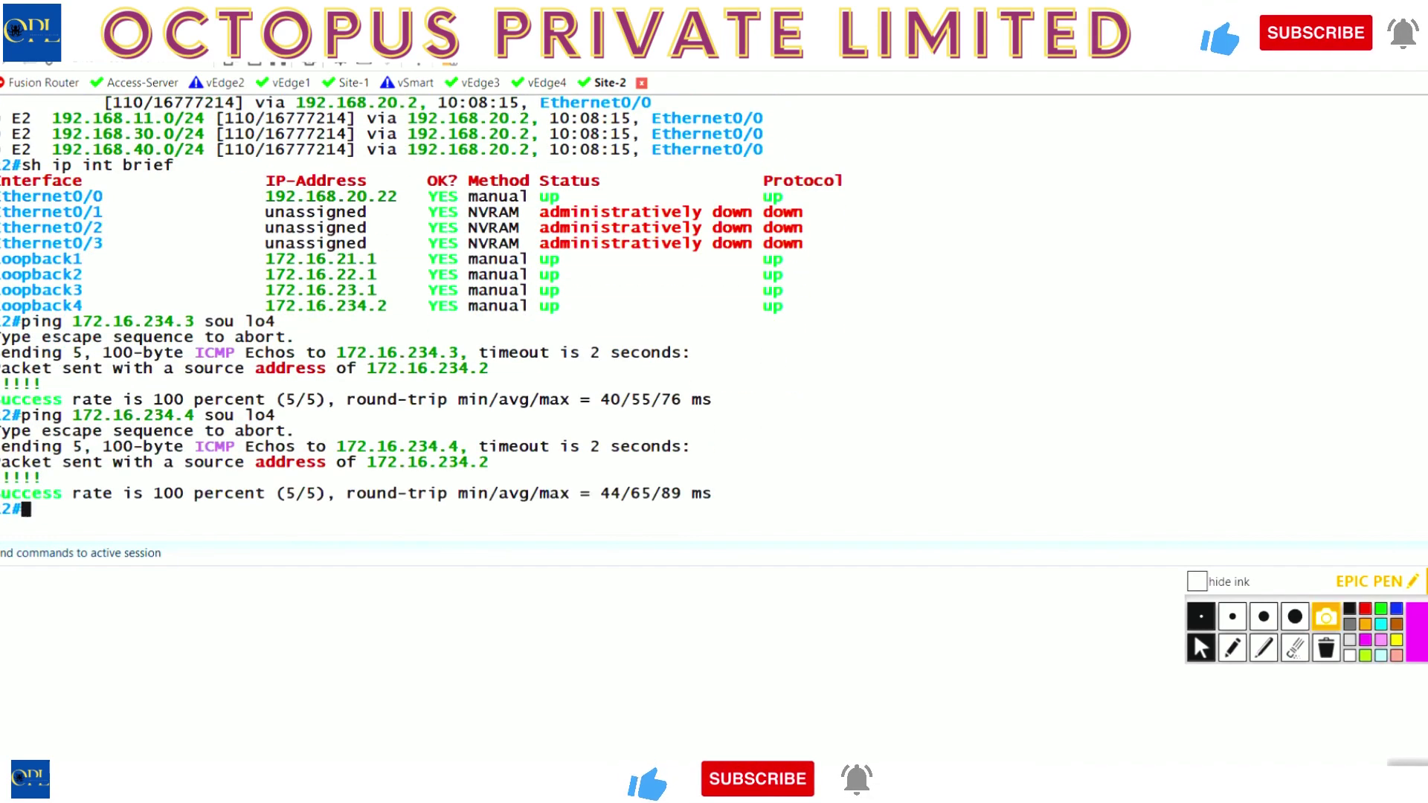